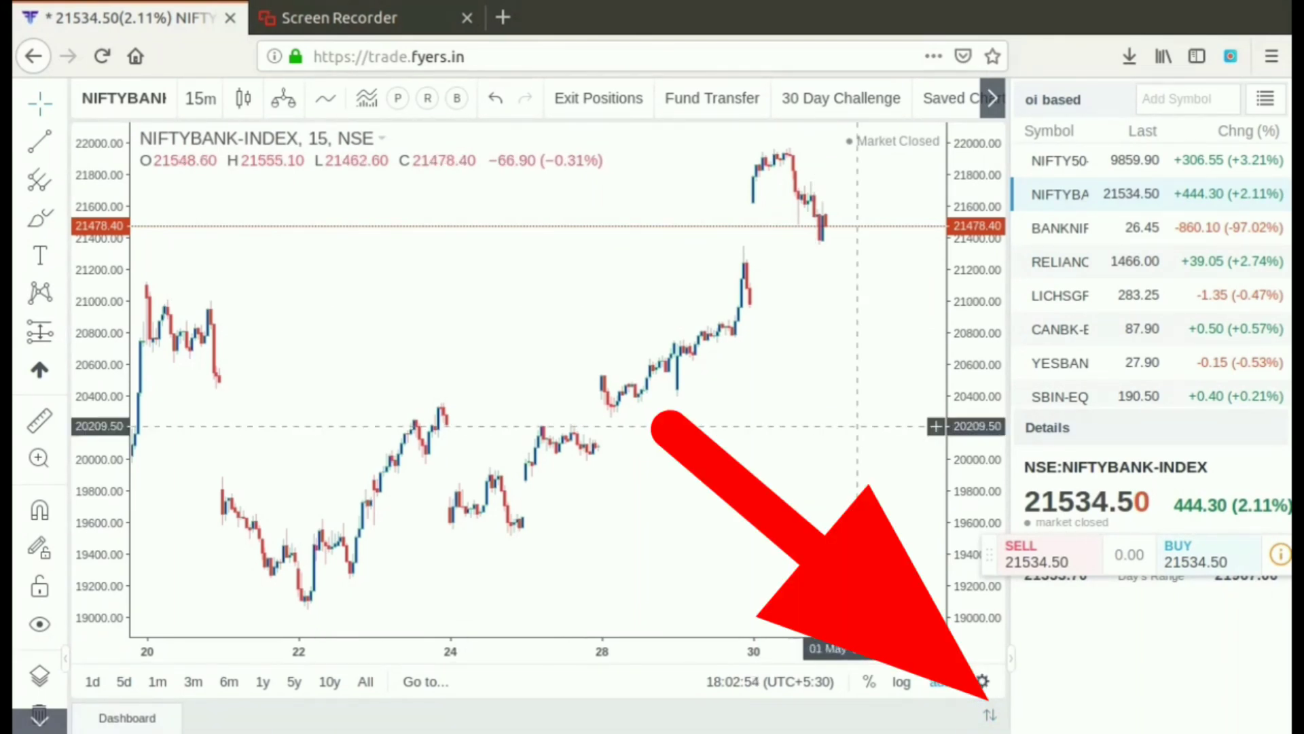
Open the NIFTYBANK-INDEX order ladder, try a quantity of 550, then clear the quantity field.
click(990, 715)
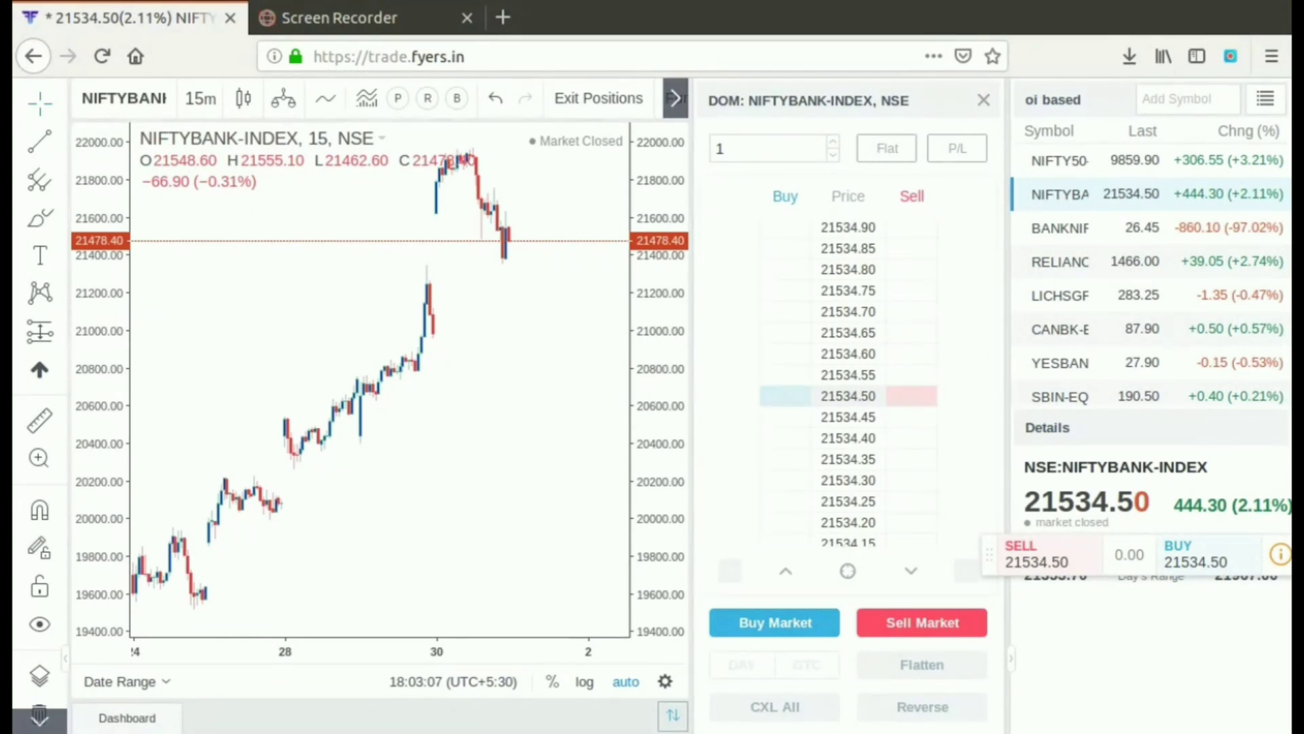
click(768, 148)
key(BackSpace)
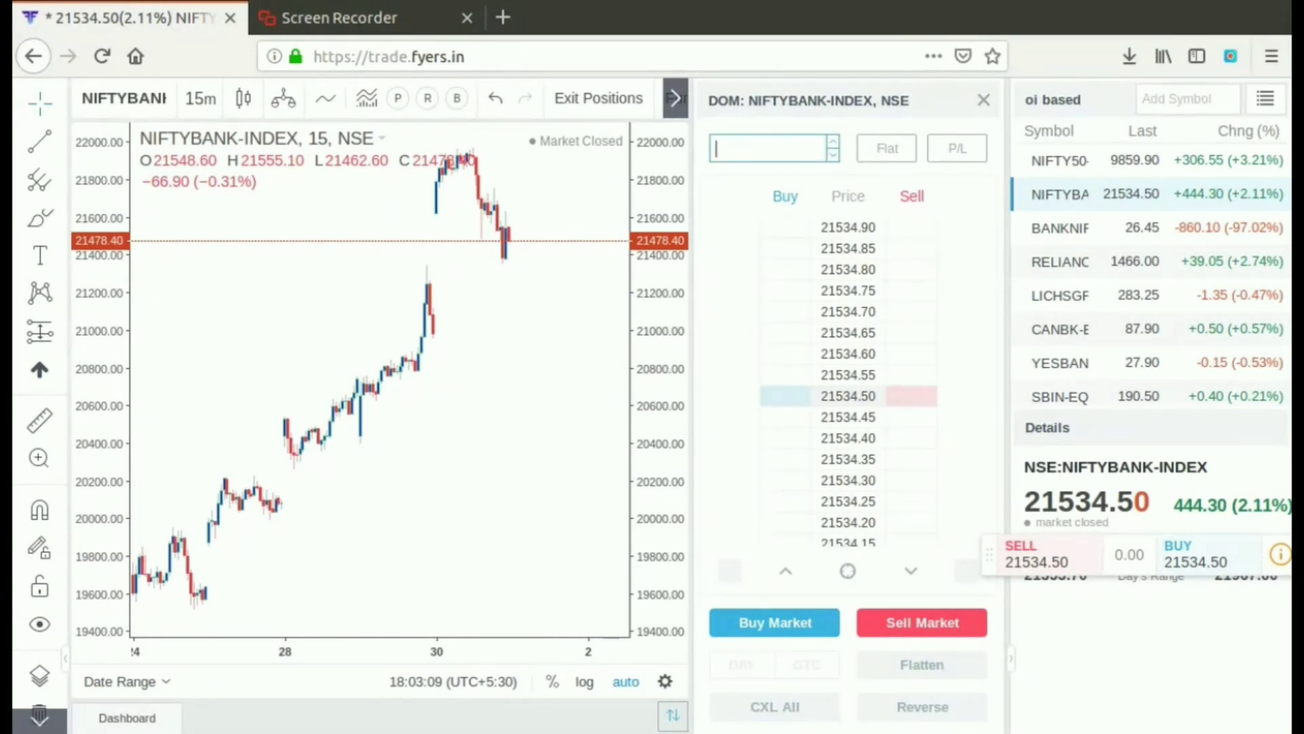
text(550)
key(BackSpace)
key(BackSpace)
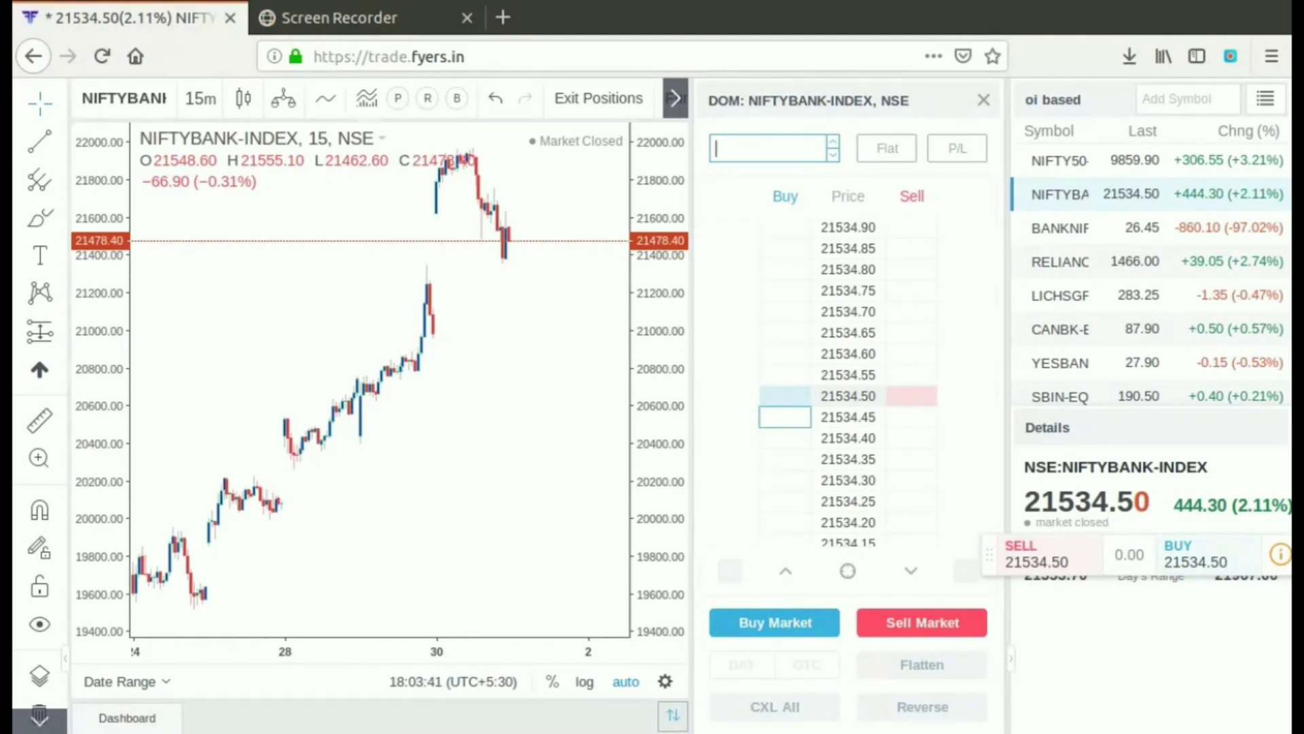
Restore quantity 1, switch to RELIANCE, then start and cancel a buy limit at 1465.95.
text(1)
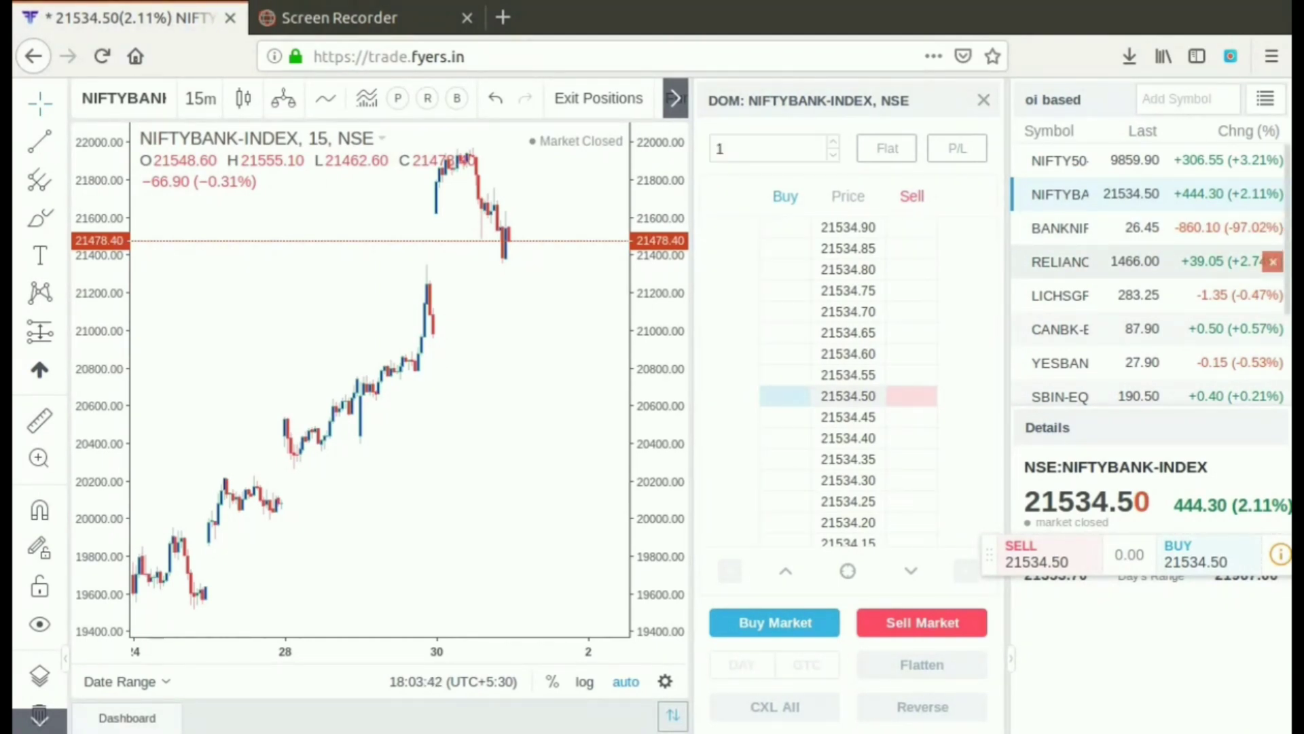
click(1059, 261)
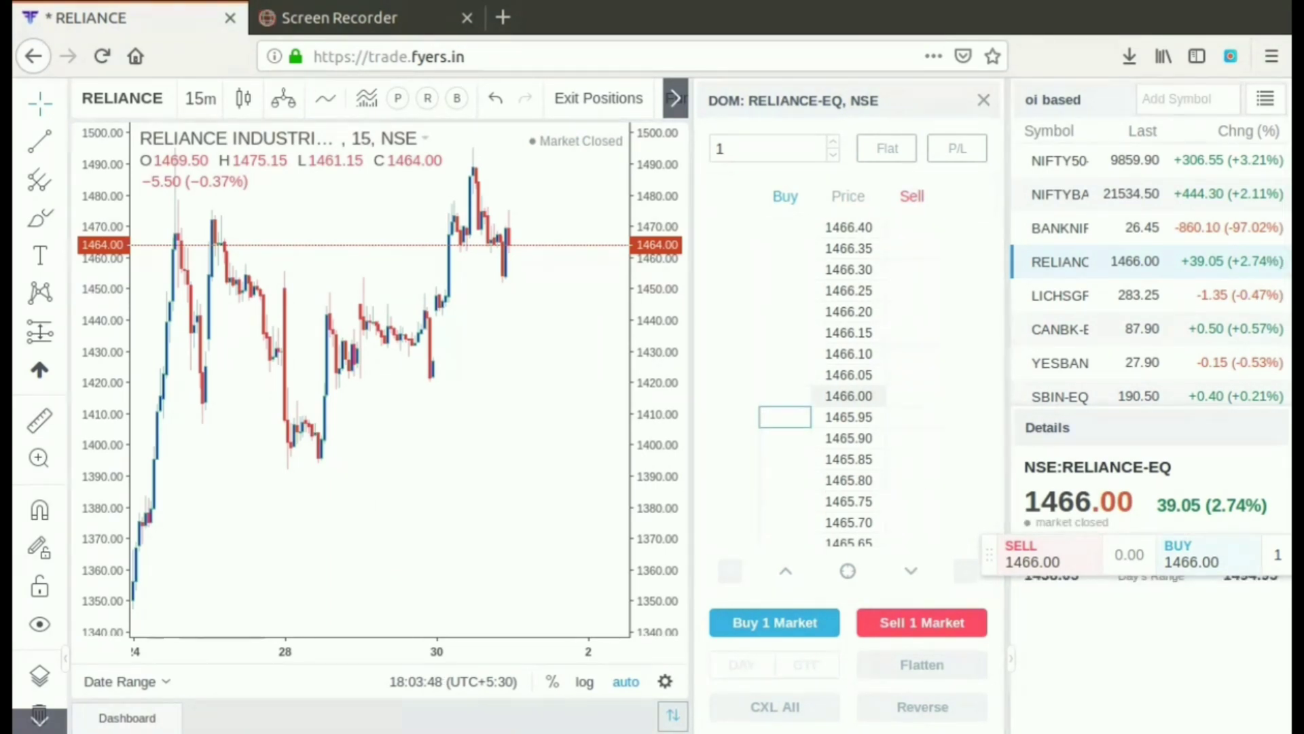
click(785, 416)
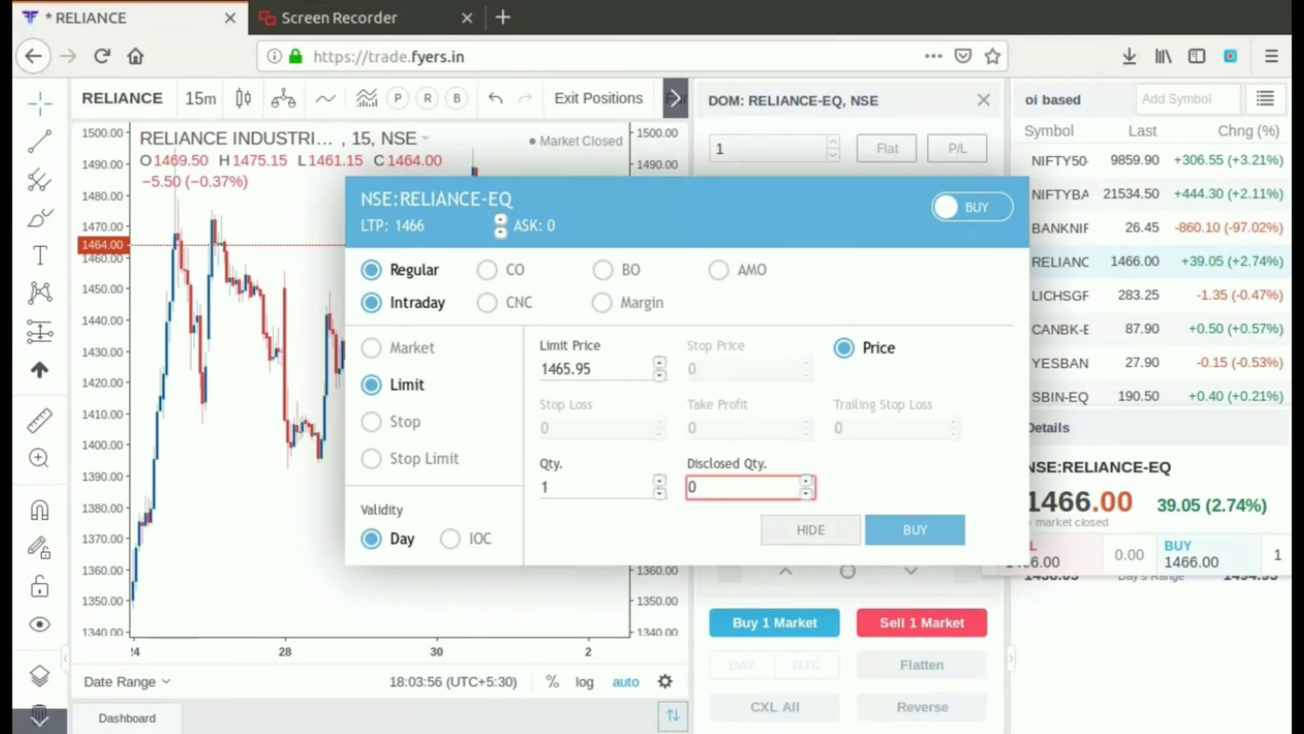
click(810, 530)
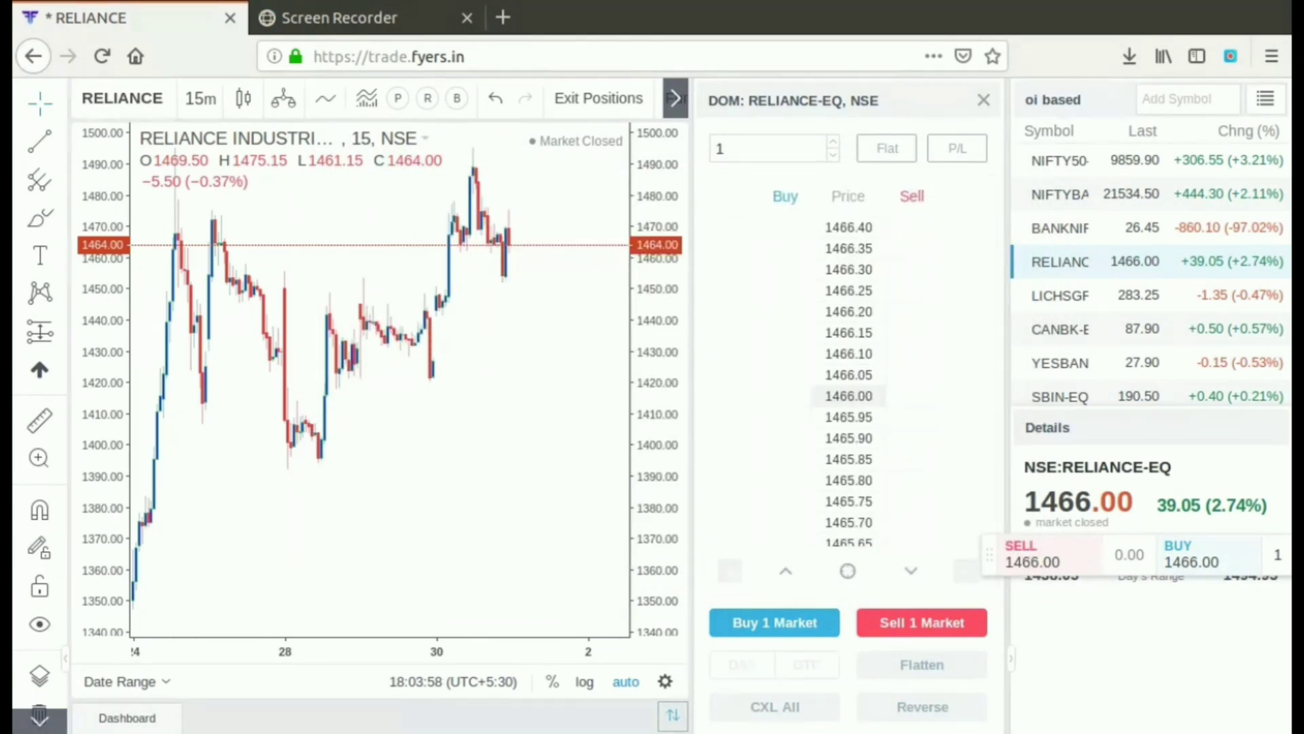
Set the ladder quantity to 50, then start and cancel a buy stop at 1466.05.
click(760, 148)
key(BackSpace)
text(50)
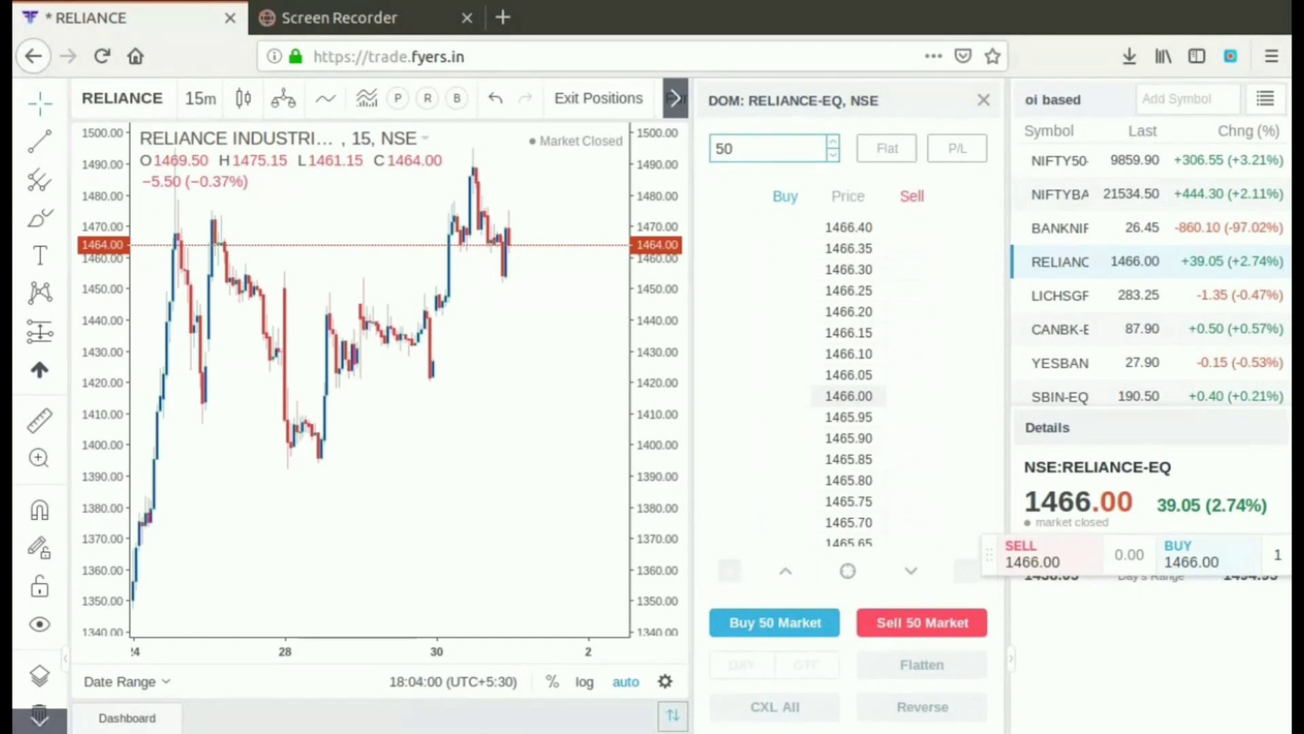
click(786, 375)
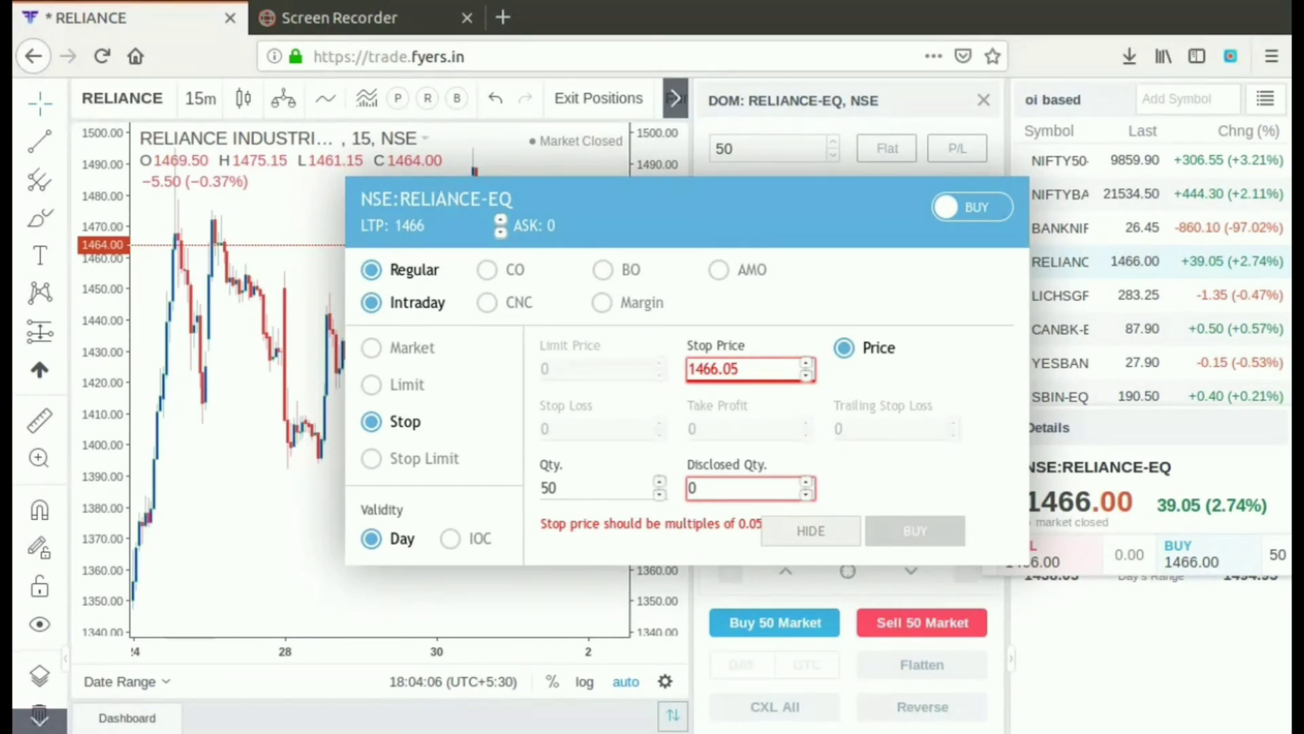
click(810, 530)
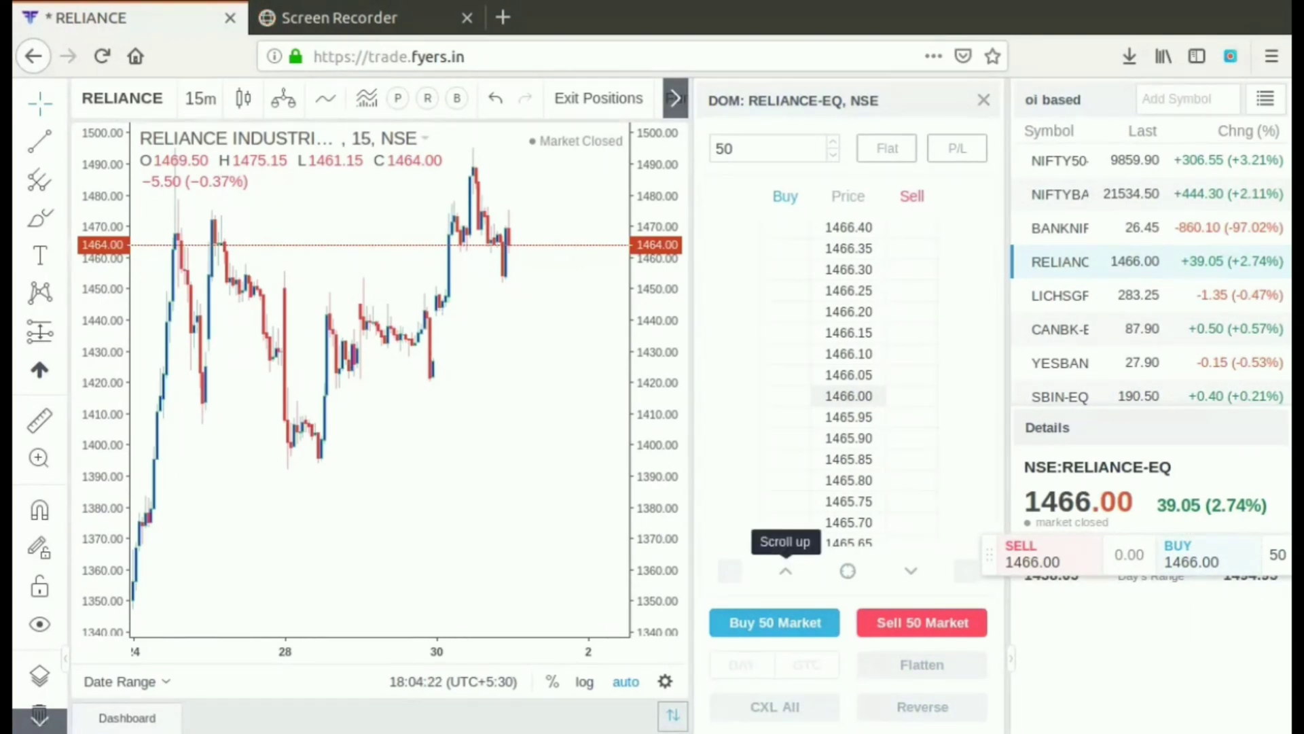
click(785, 571)
click(785, 571)
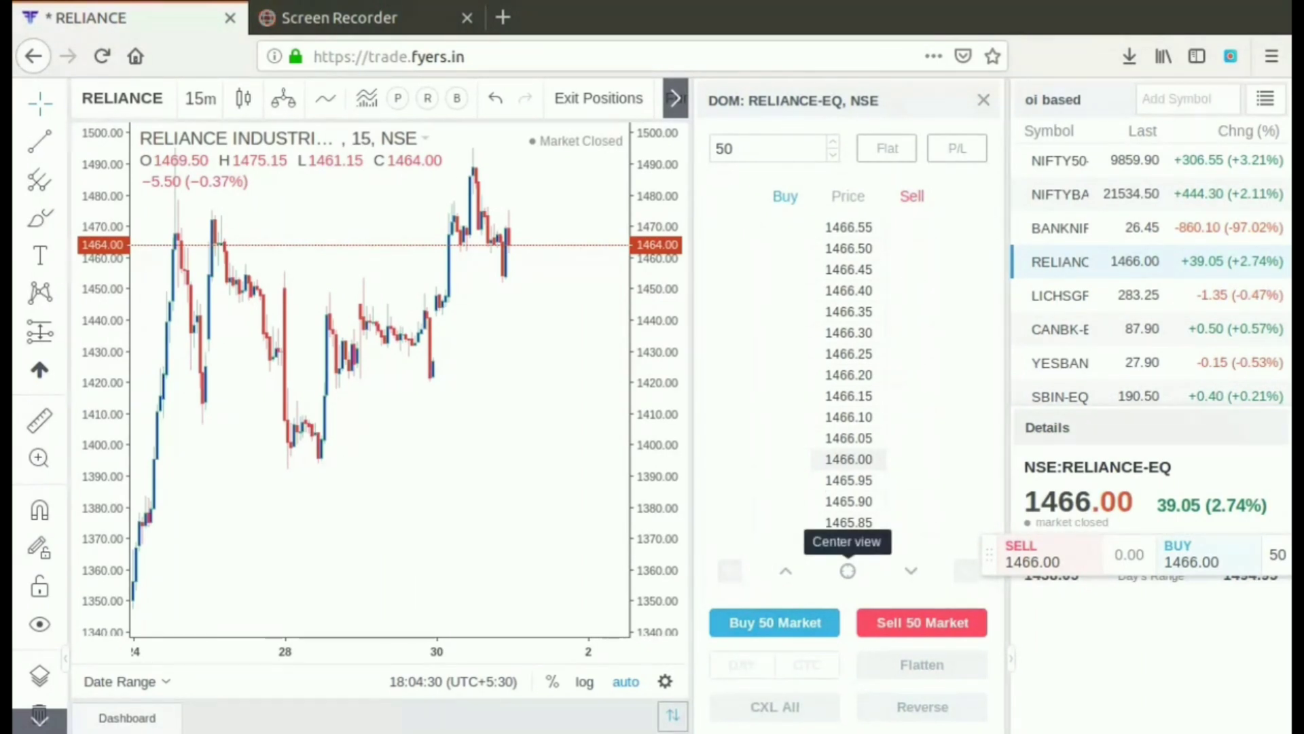
click(848, 570)
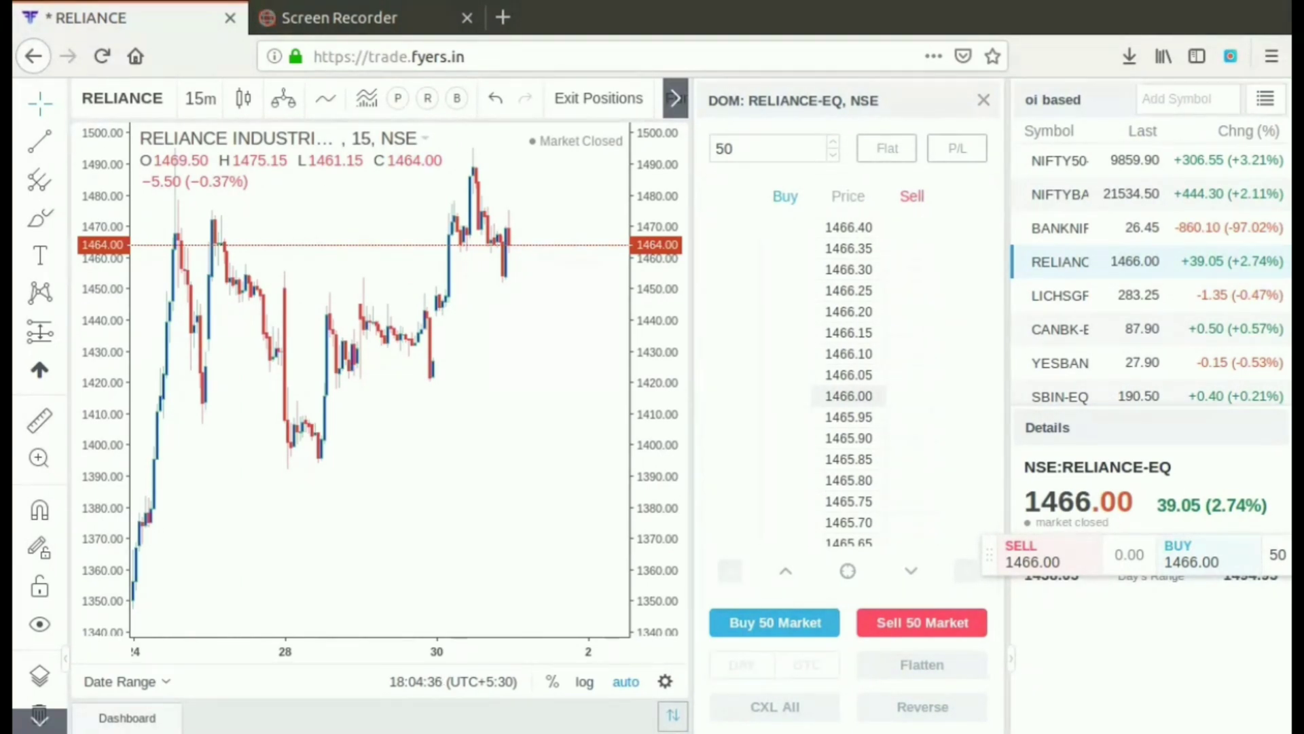
click(910, 571)
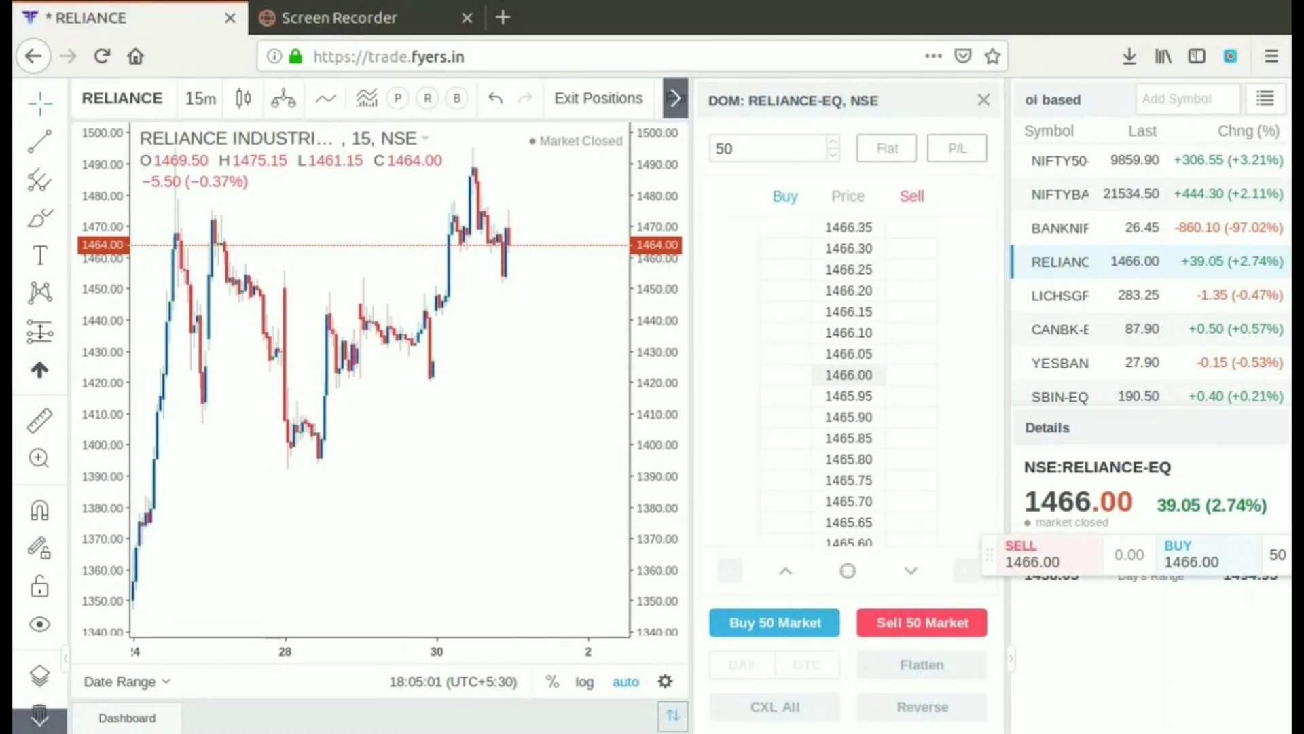
click(910, 480)
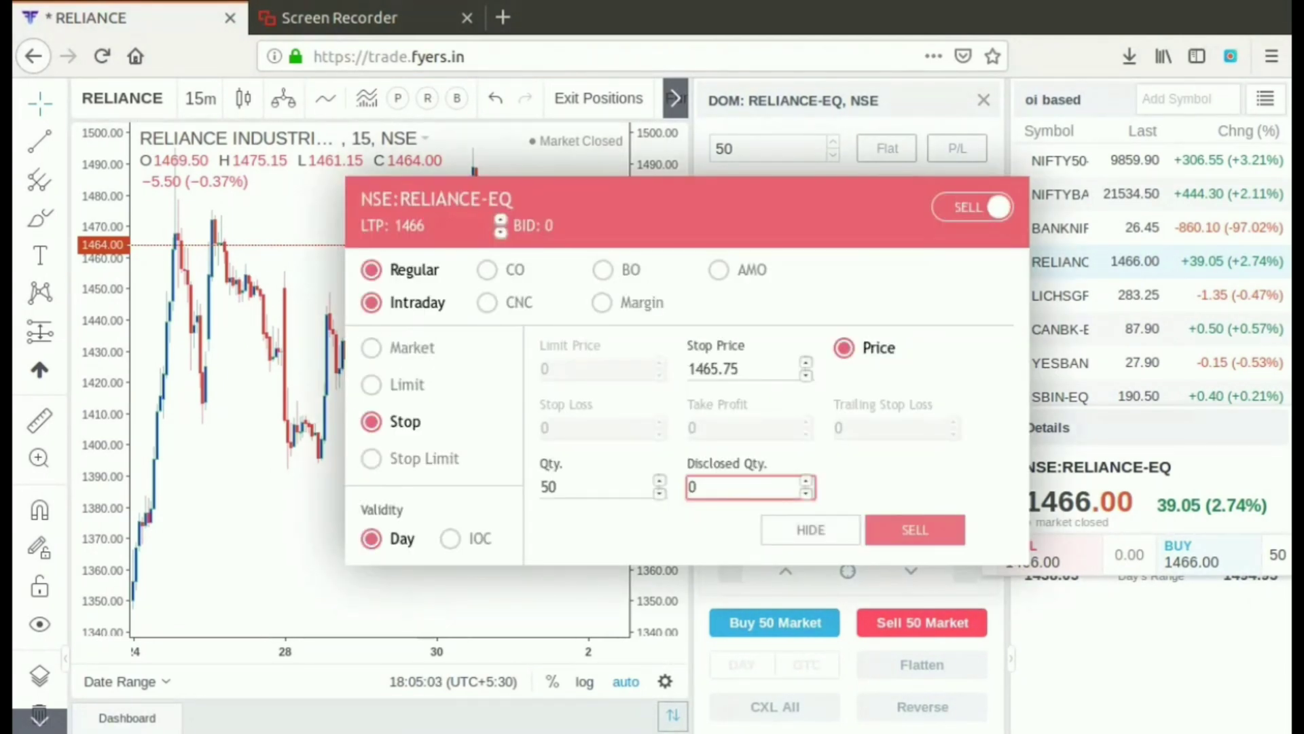
click(811, 530)
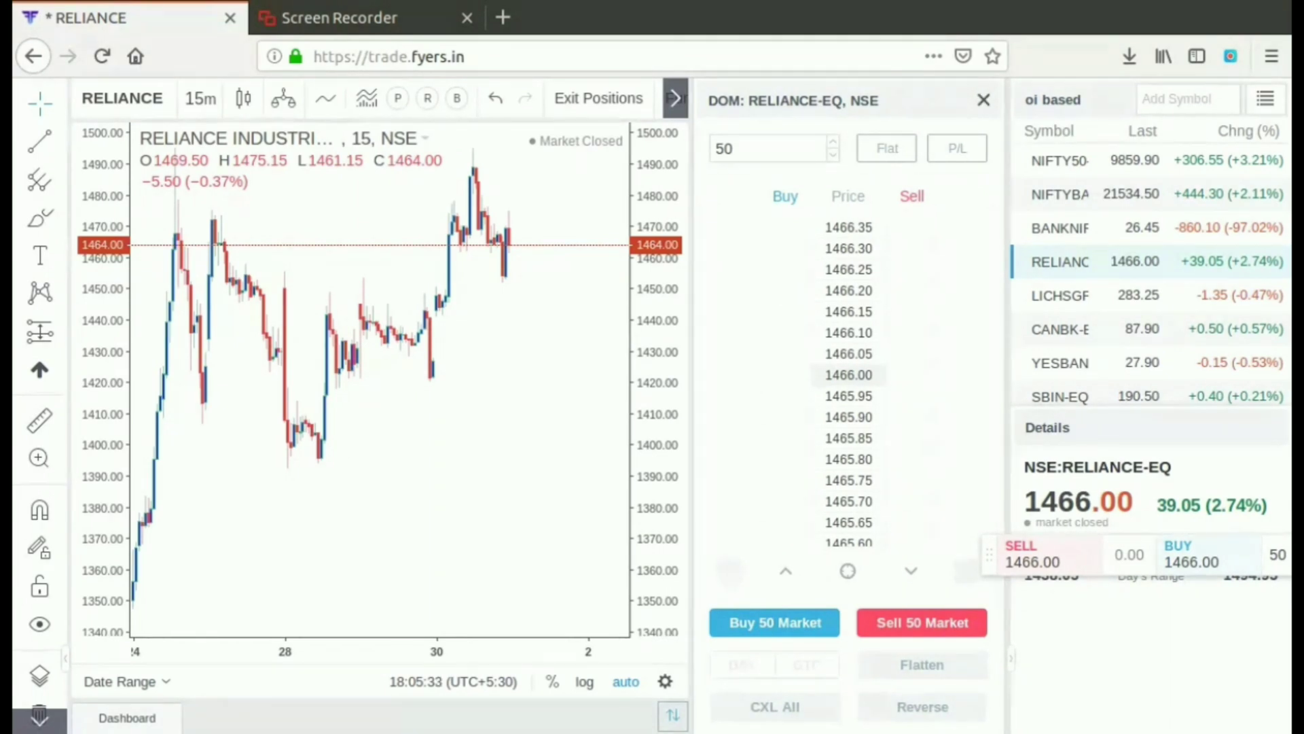
Close the order ladder and switch RELIANCE to 1-day candles, scrolling back to earlier dates.
click(983, 100)
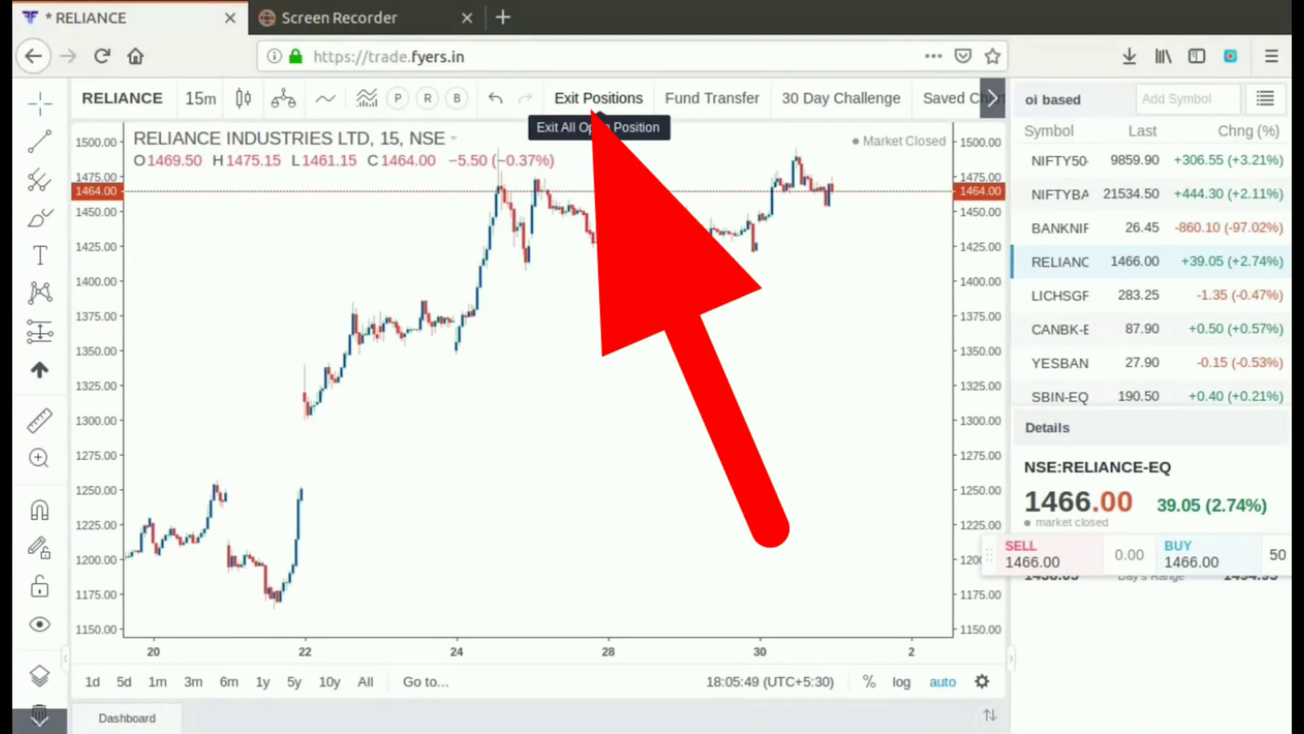
click(200, 98)
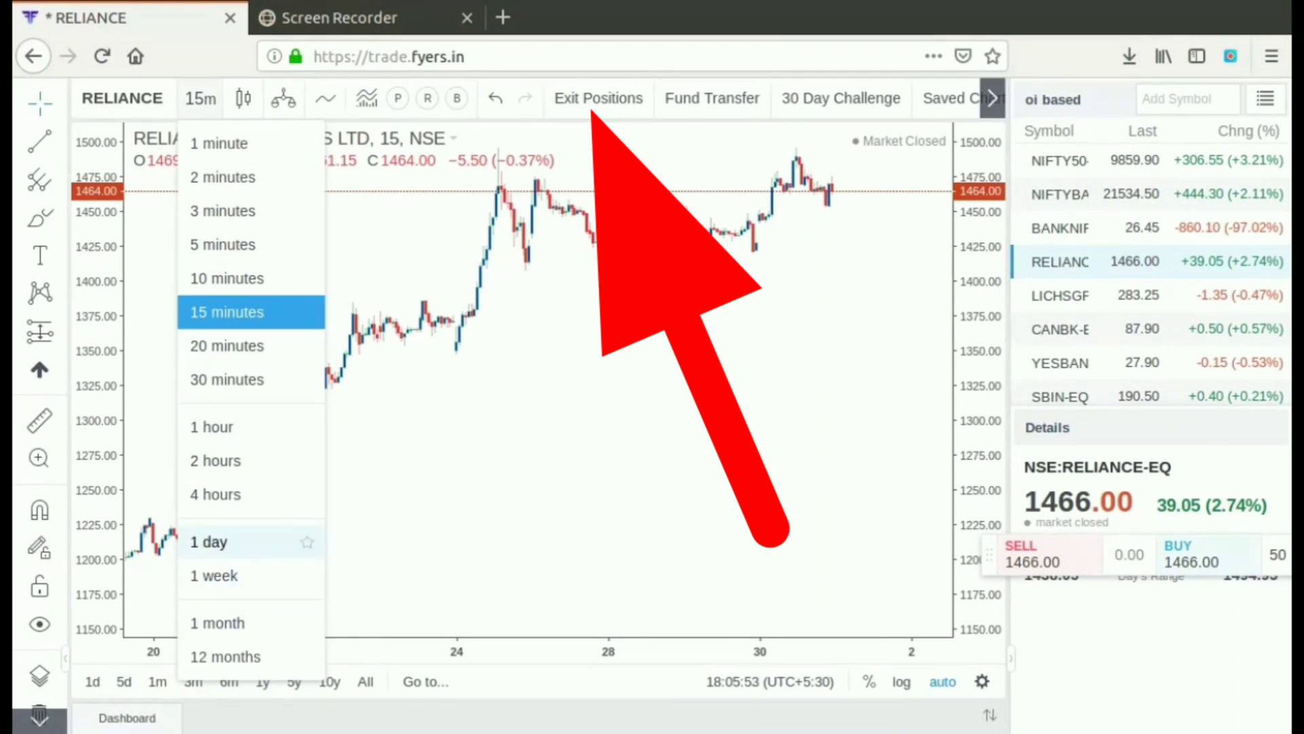
click(211, 542)
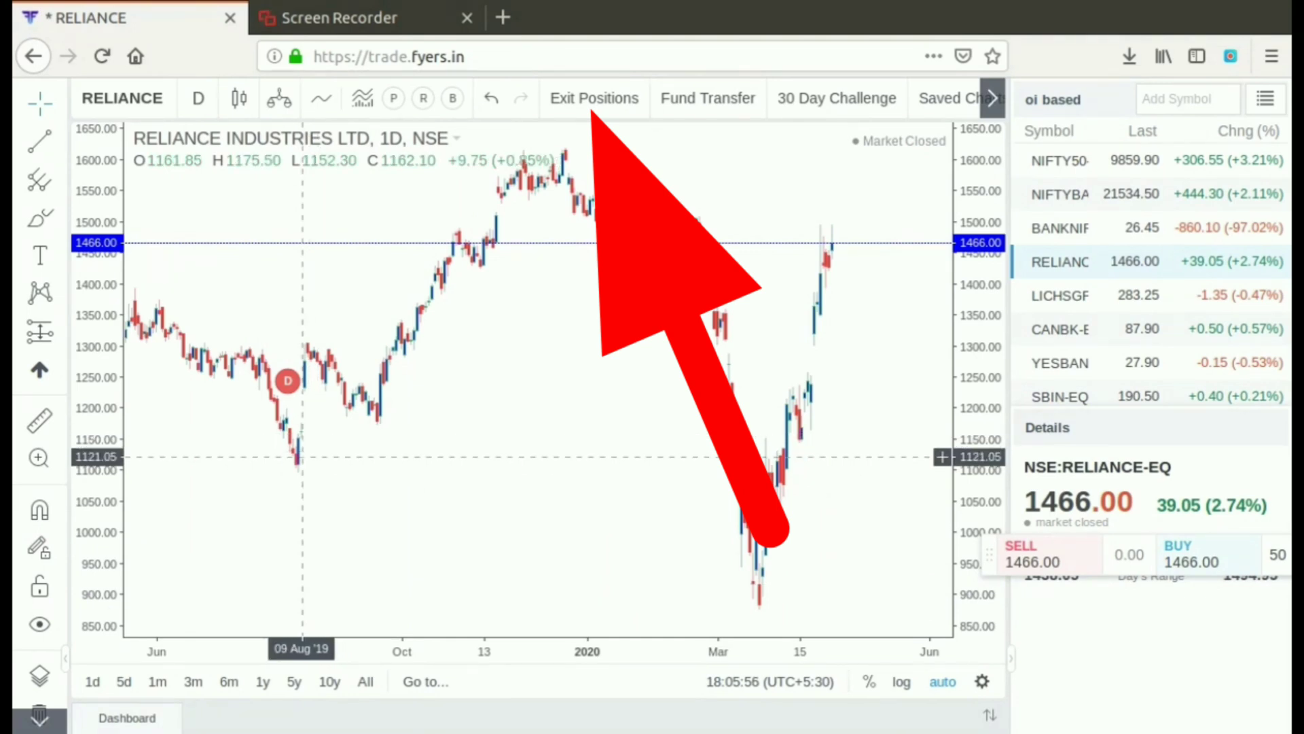
drag(291, 466, 429, 387)
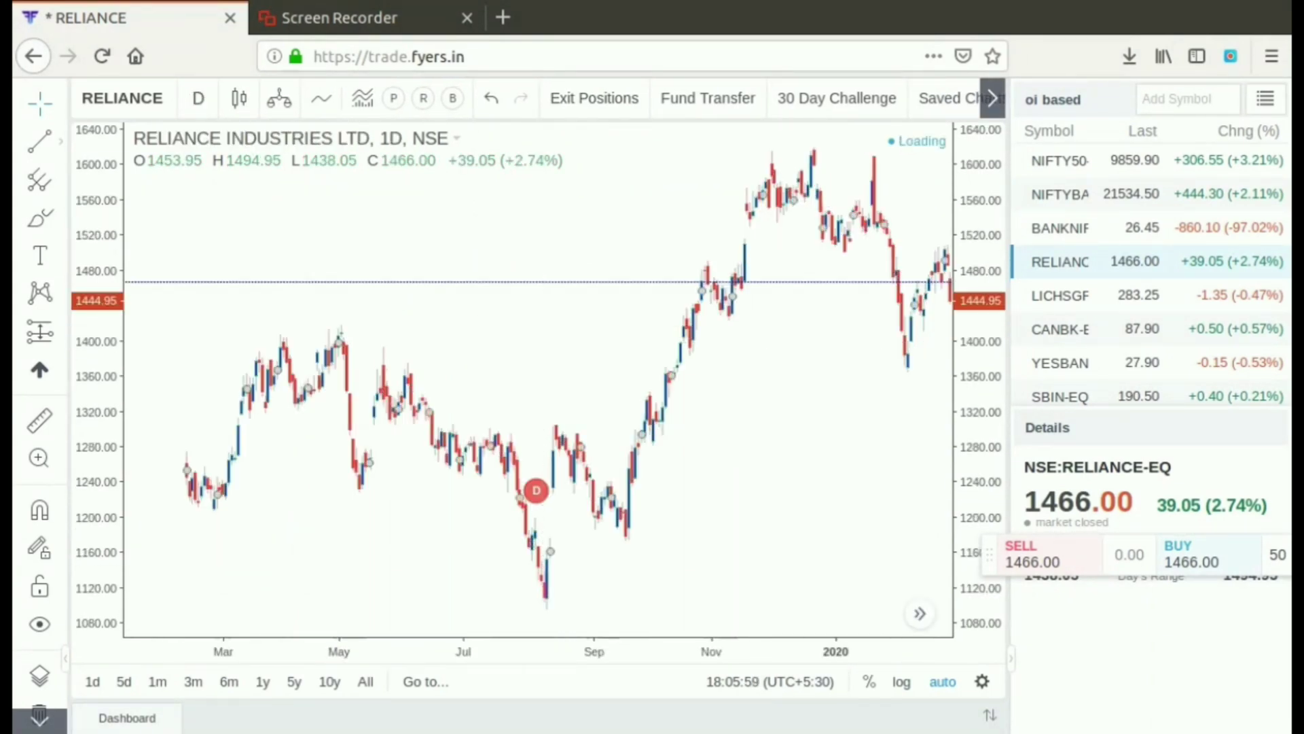
Draw a trend line from the 08 Aug '19 low to about 1499.75 in Feb '20.
click(39, 141)
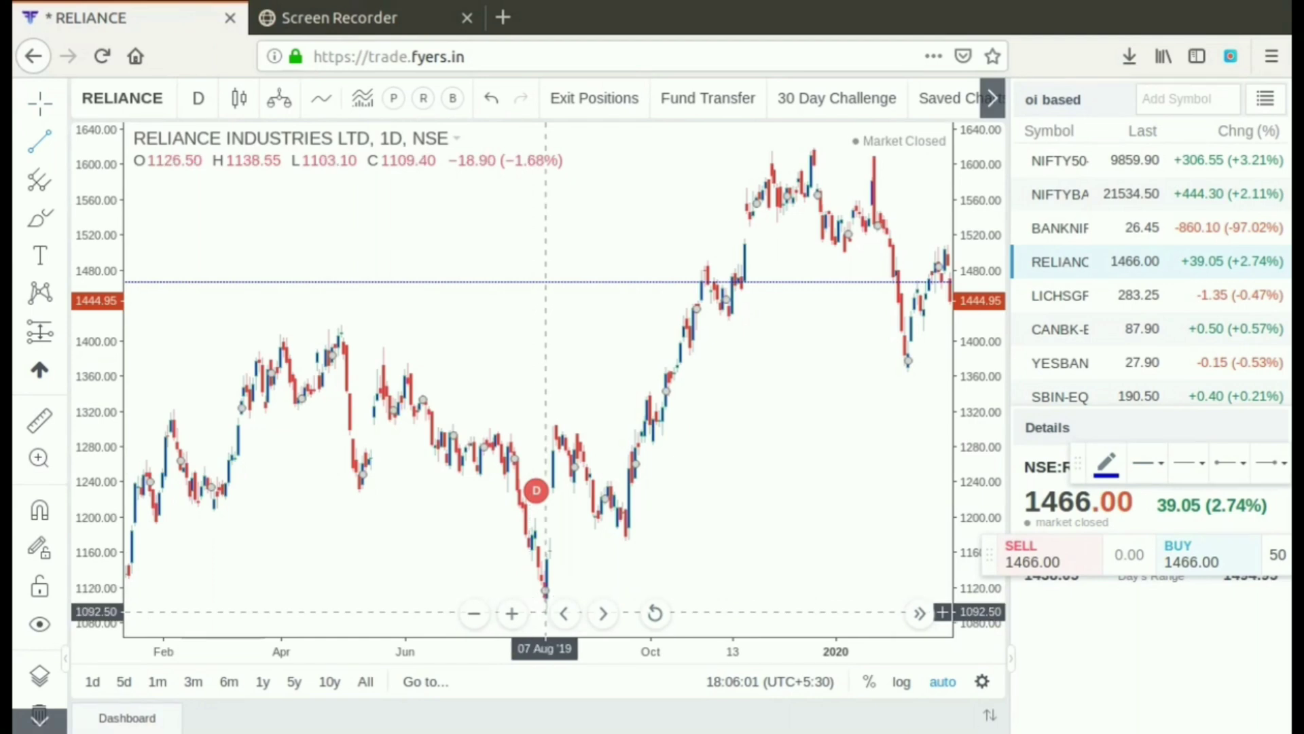
click(547, 603)
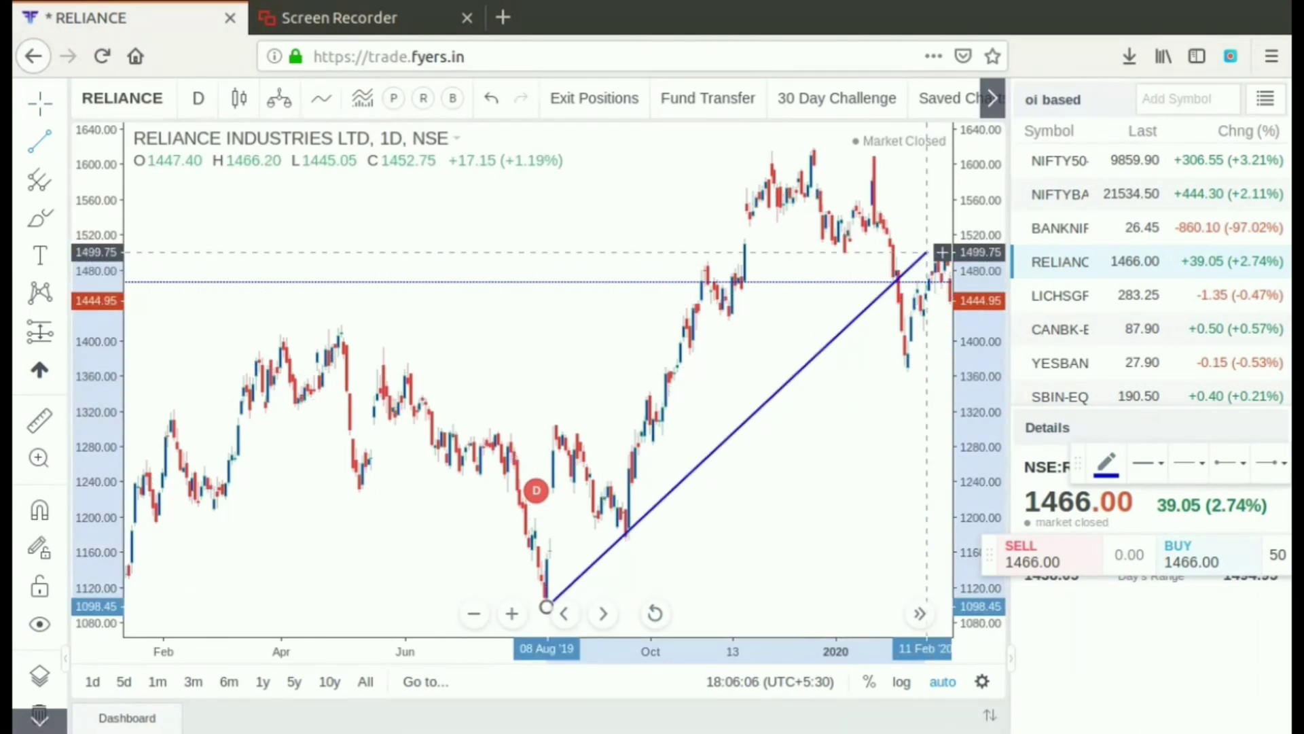
click(926, 252)
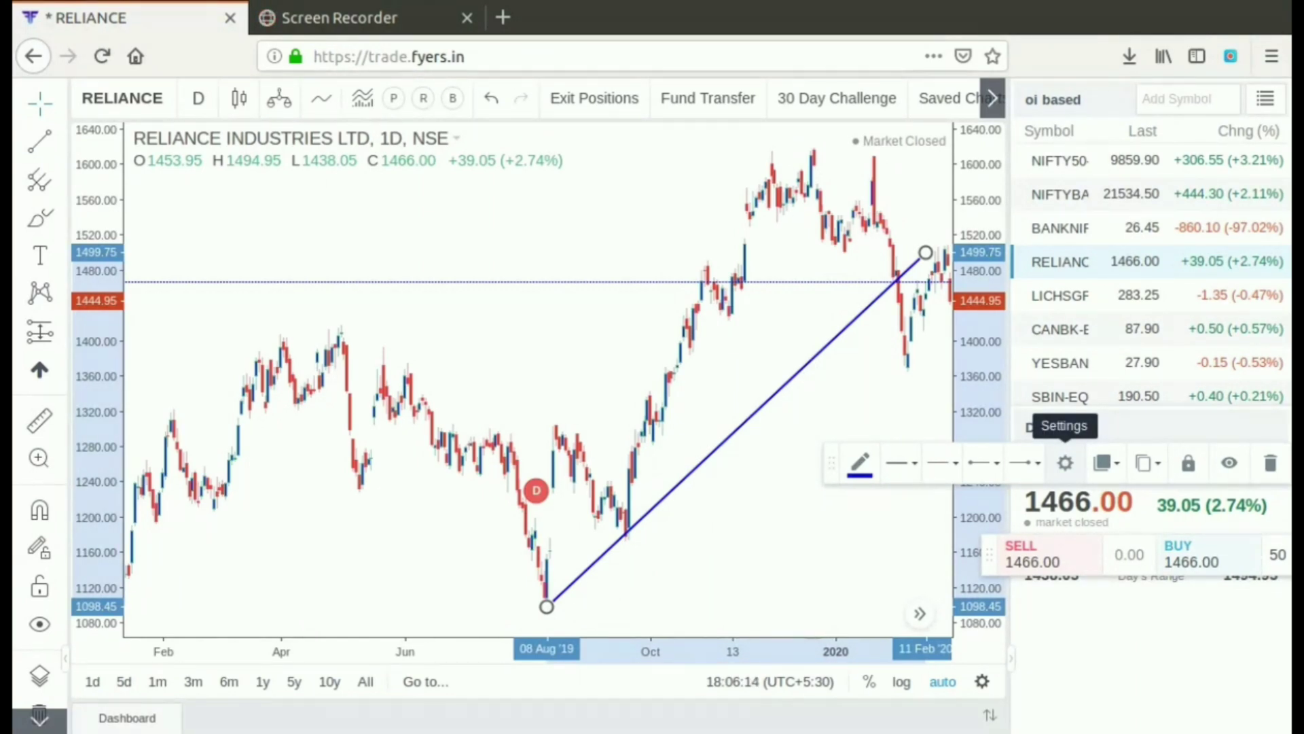
drag(834, 467, 687, 490)
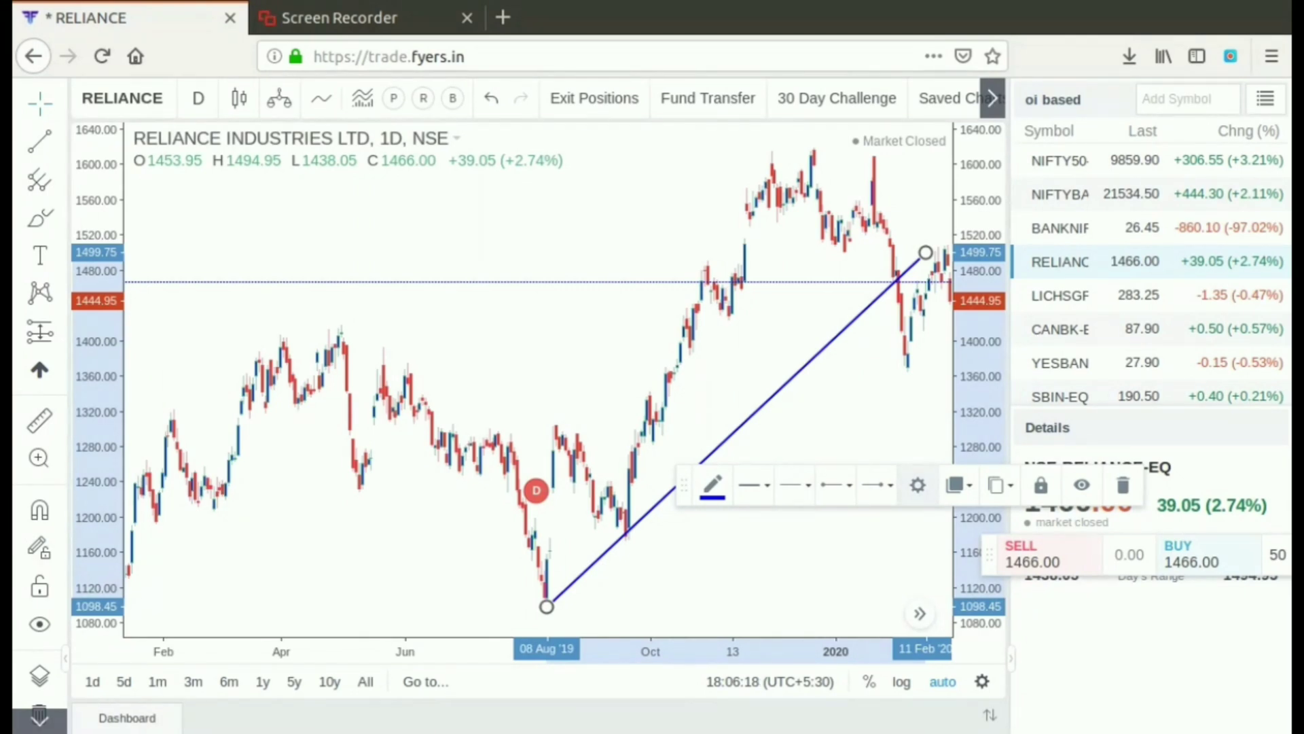
Review the trend line's Visibility settings, re-entering 15 minutes, then cancel without applying.
click(918, 484)
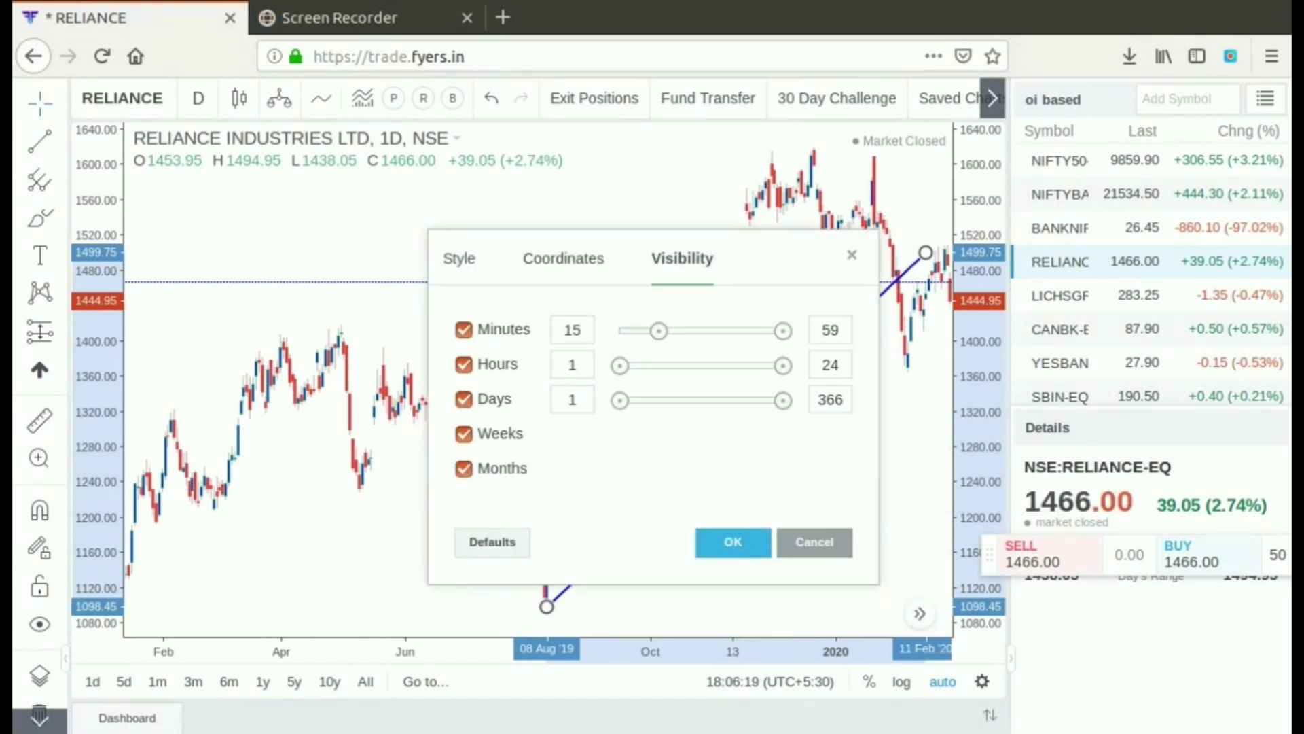
click(460, 259)
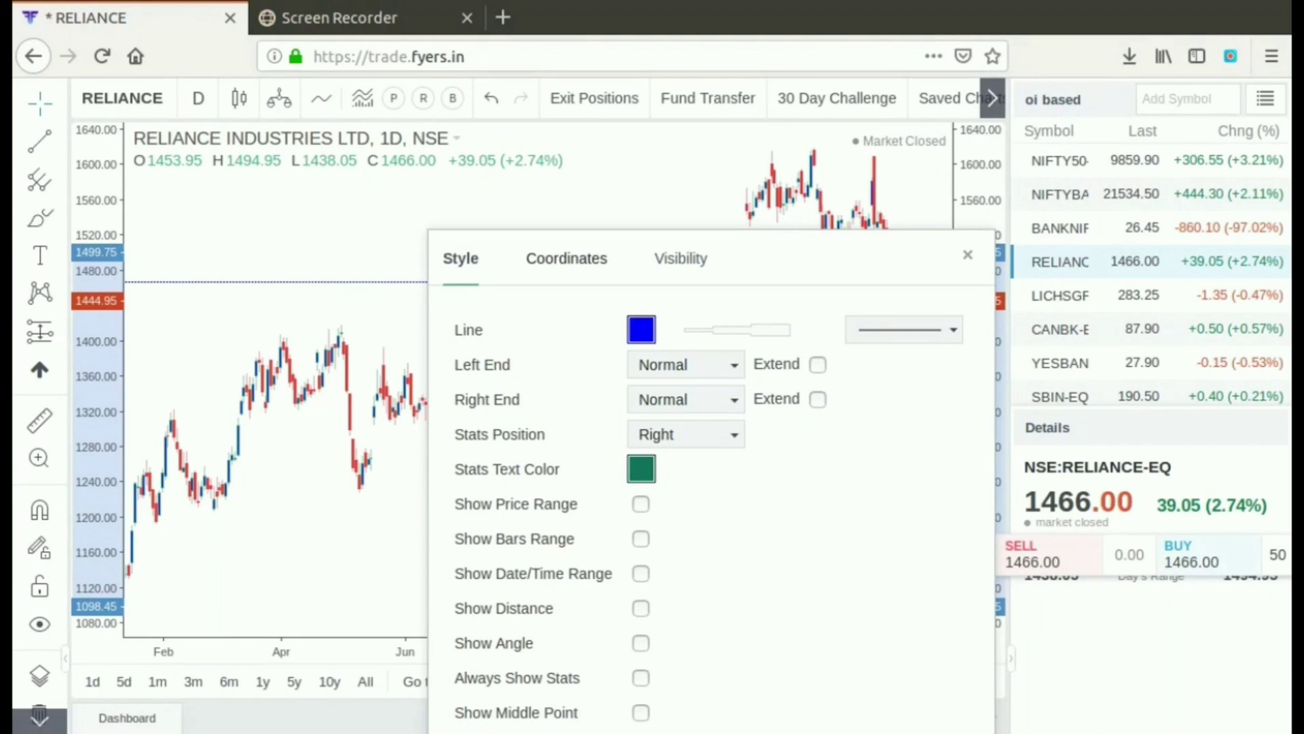
click(681, 258)
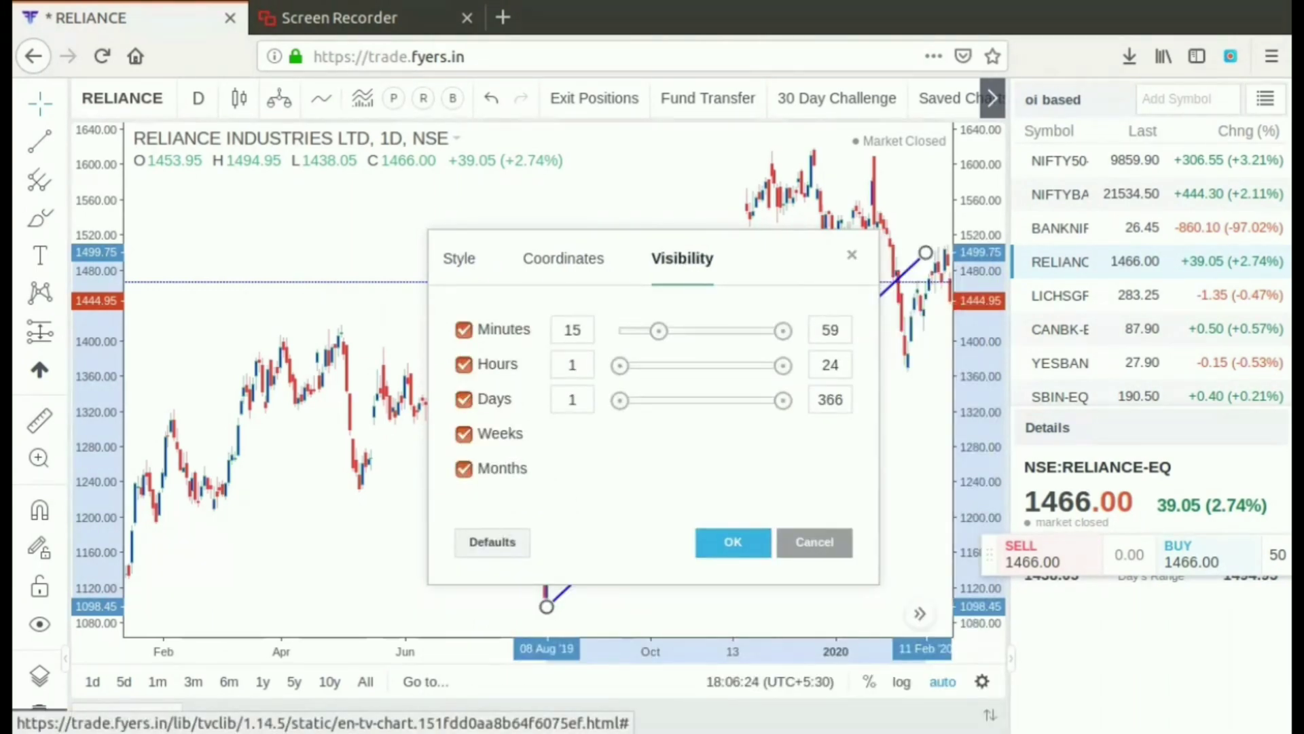
click(571, 329)
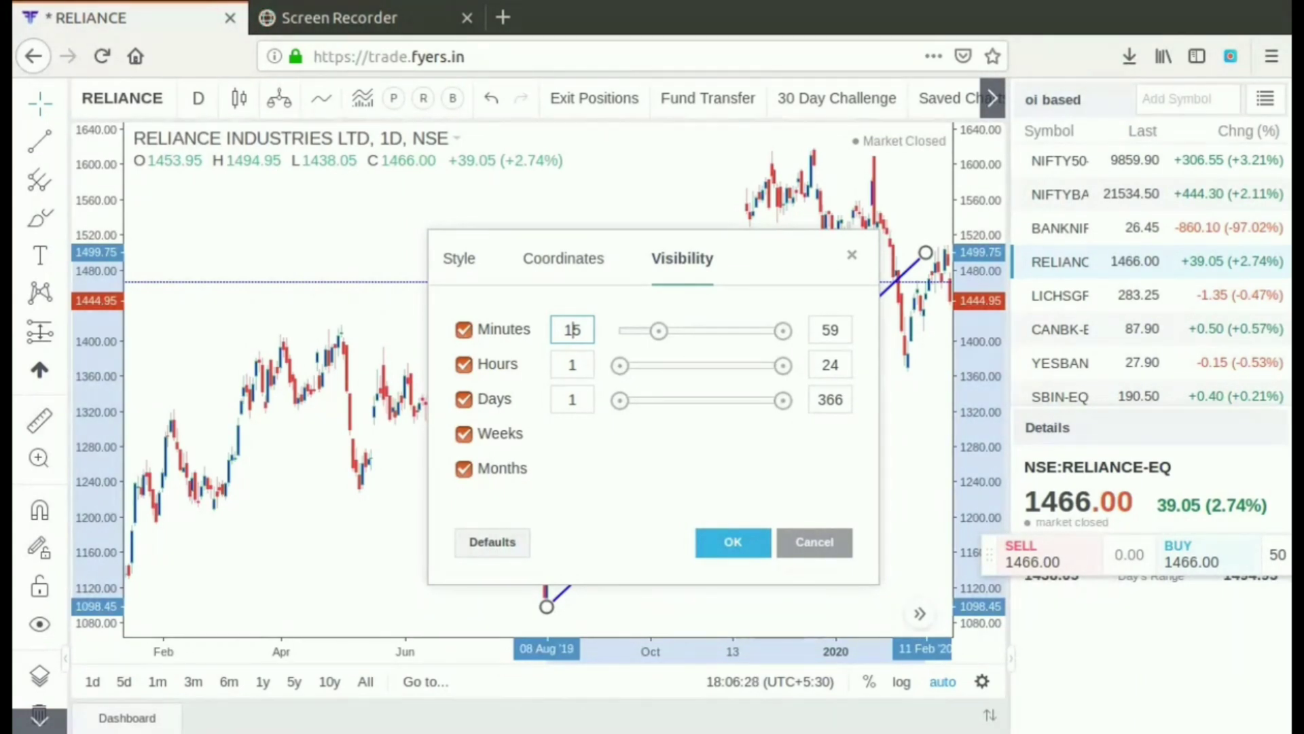
key(BackSpace)
key(BackSpace)
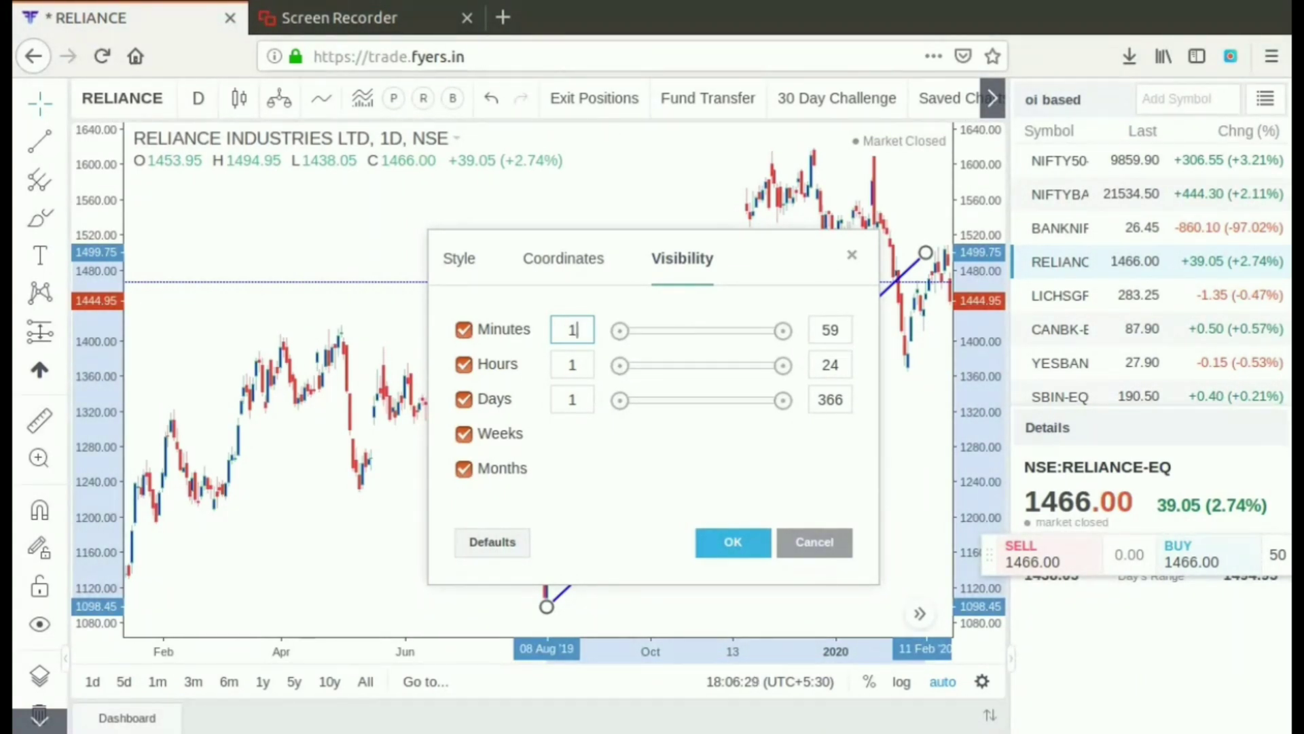
text(15)
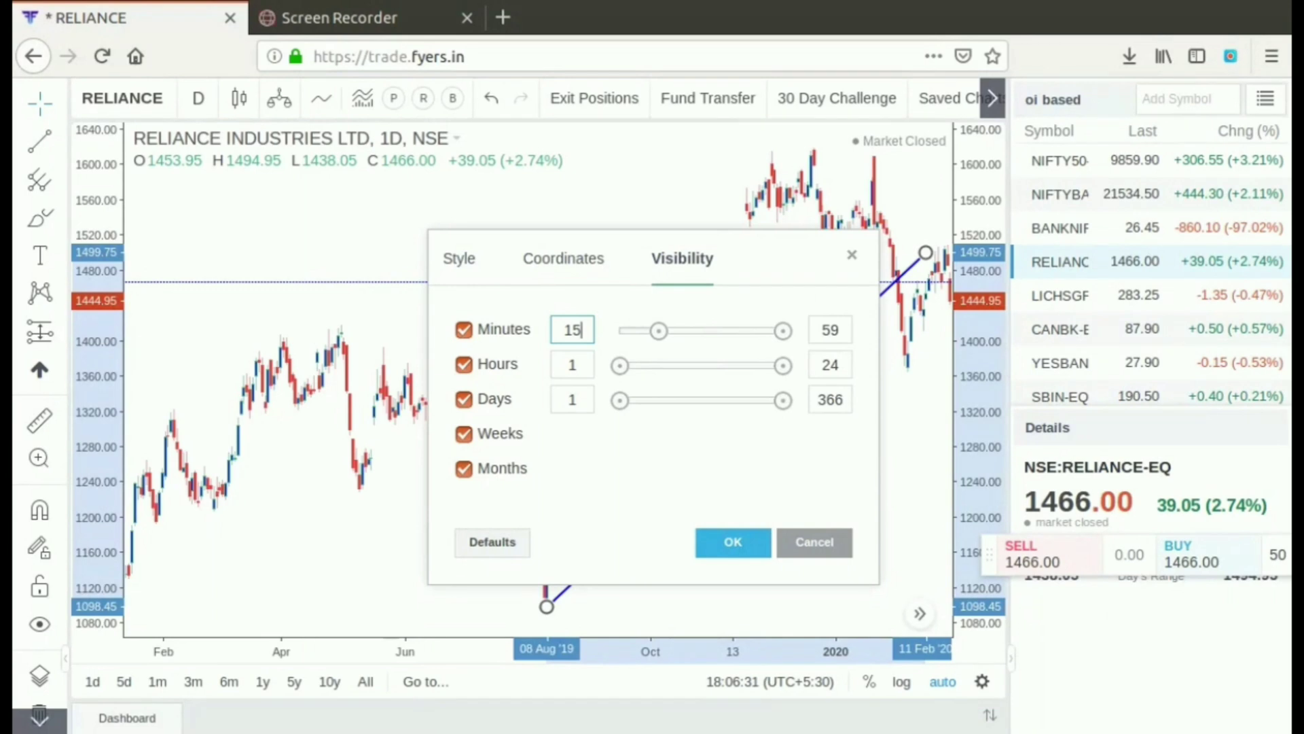
click(578, 364)
click(577, 399)
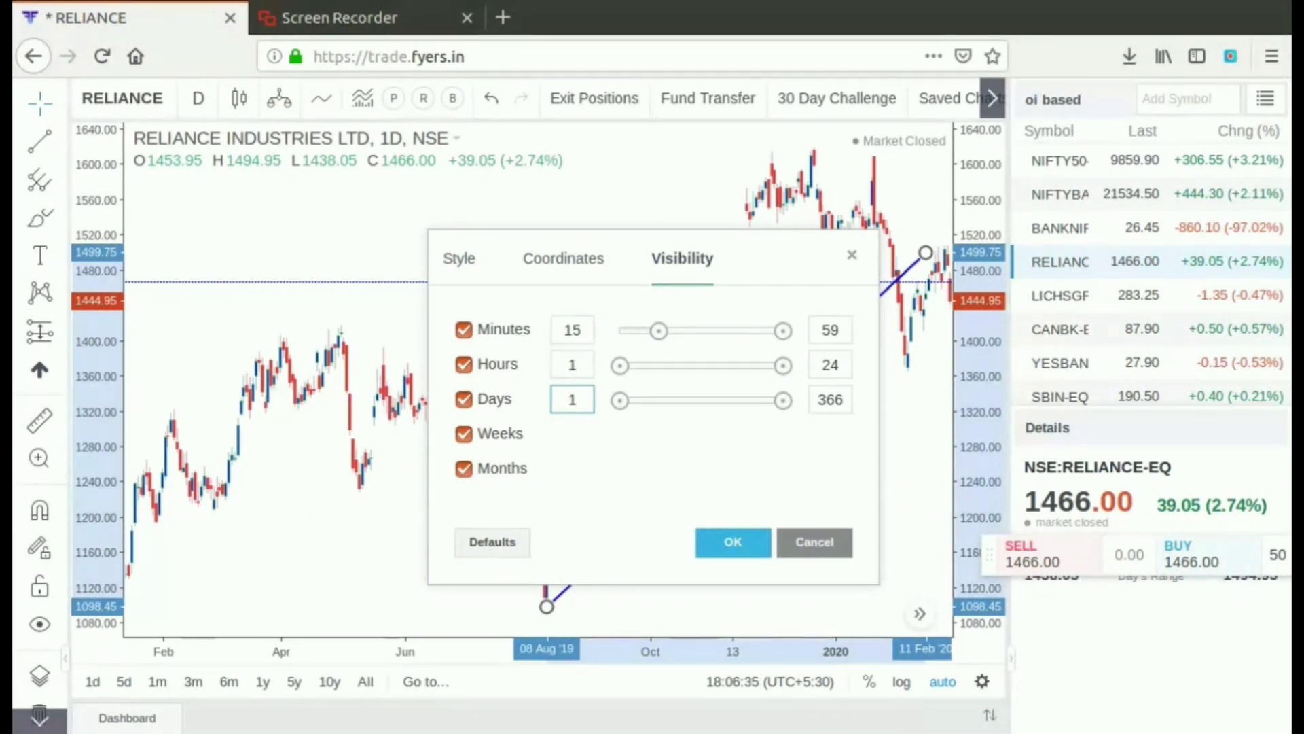
click(820, 542)
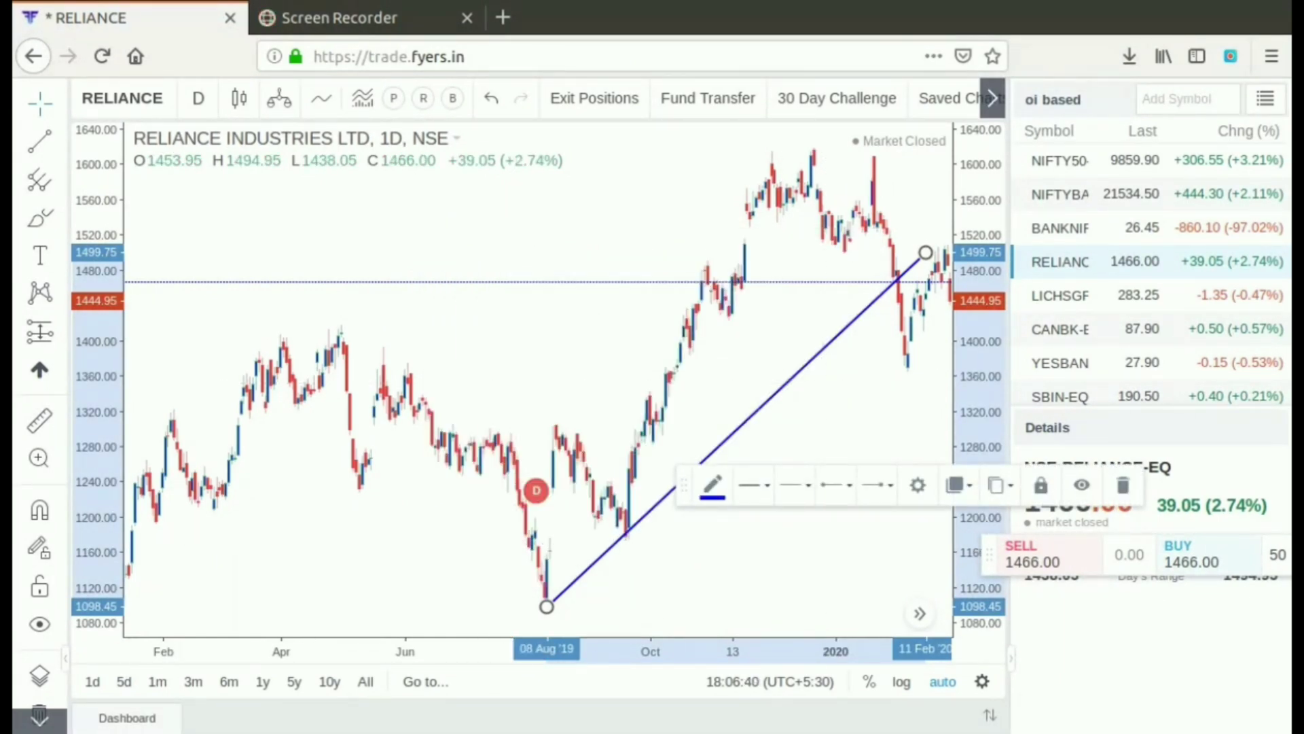
Change the RELIANCE chart interval from 1 day to 15 minutes.
click(199, 98)
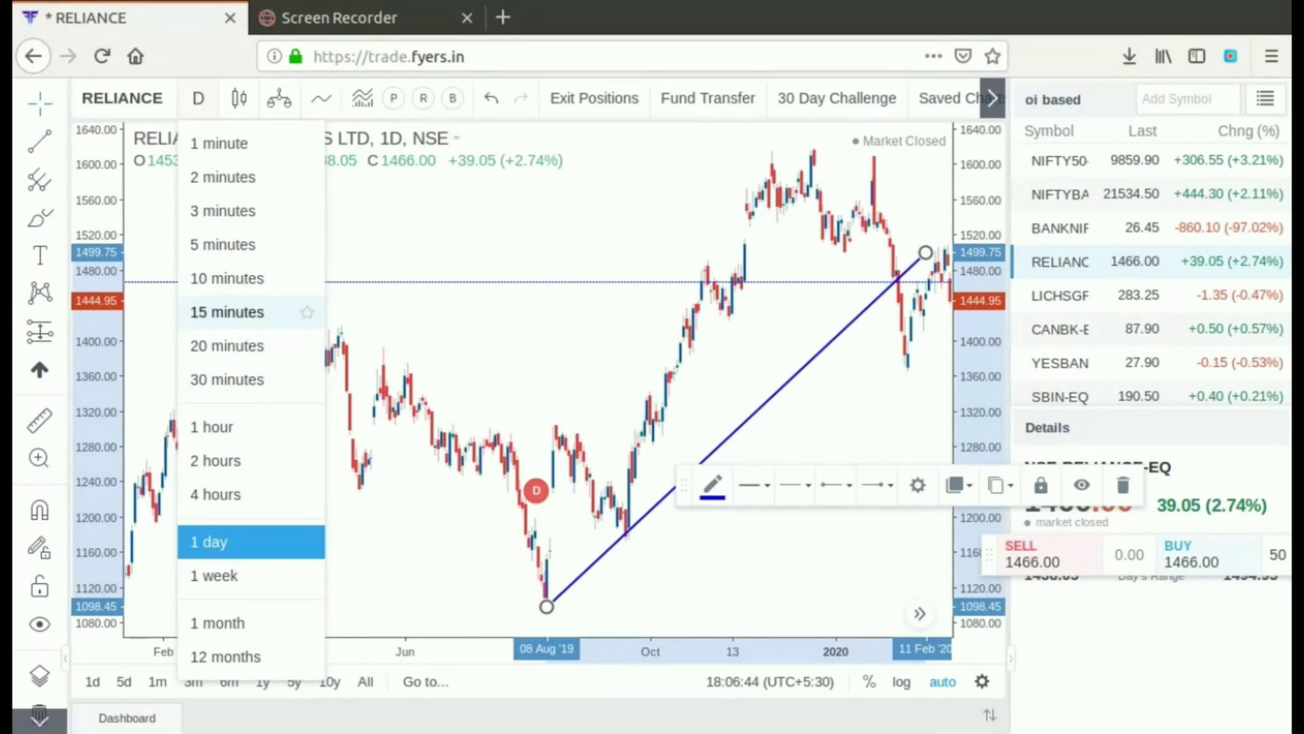
click(292, 312)
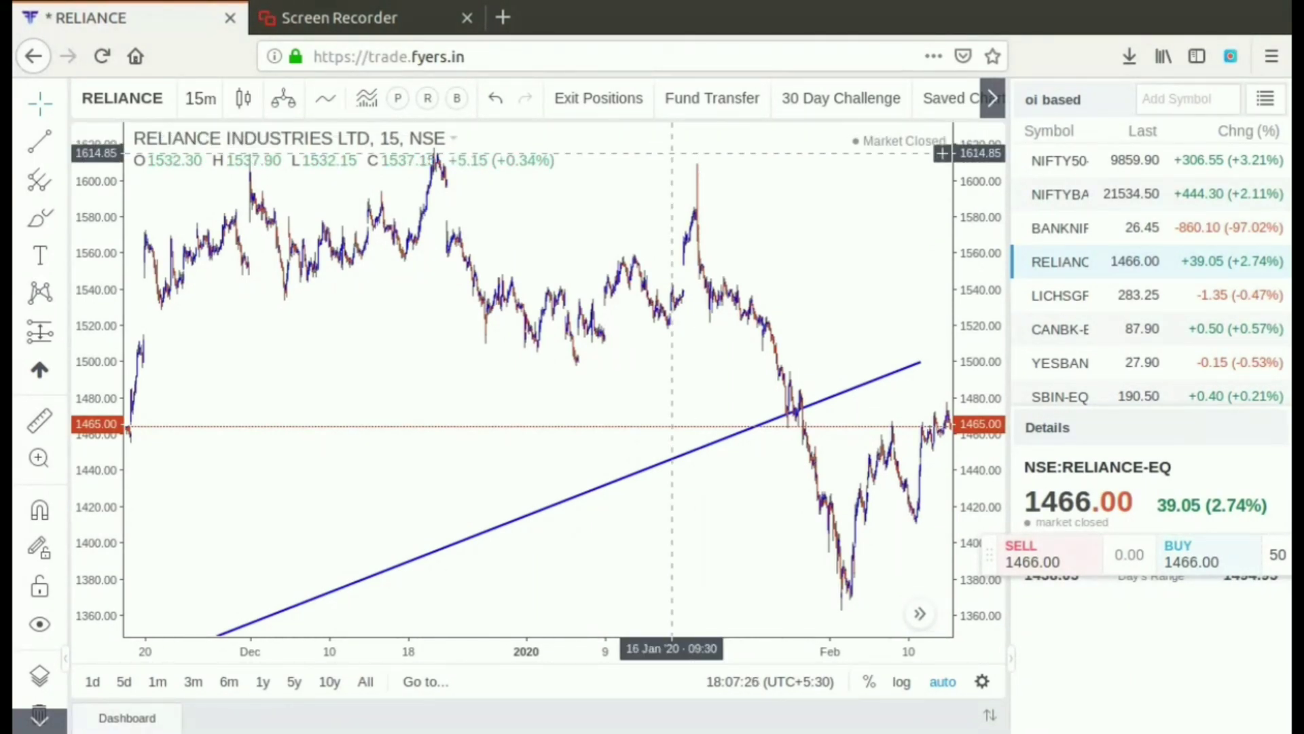
click(992, 98)
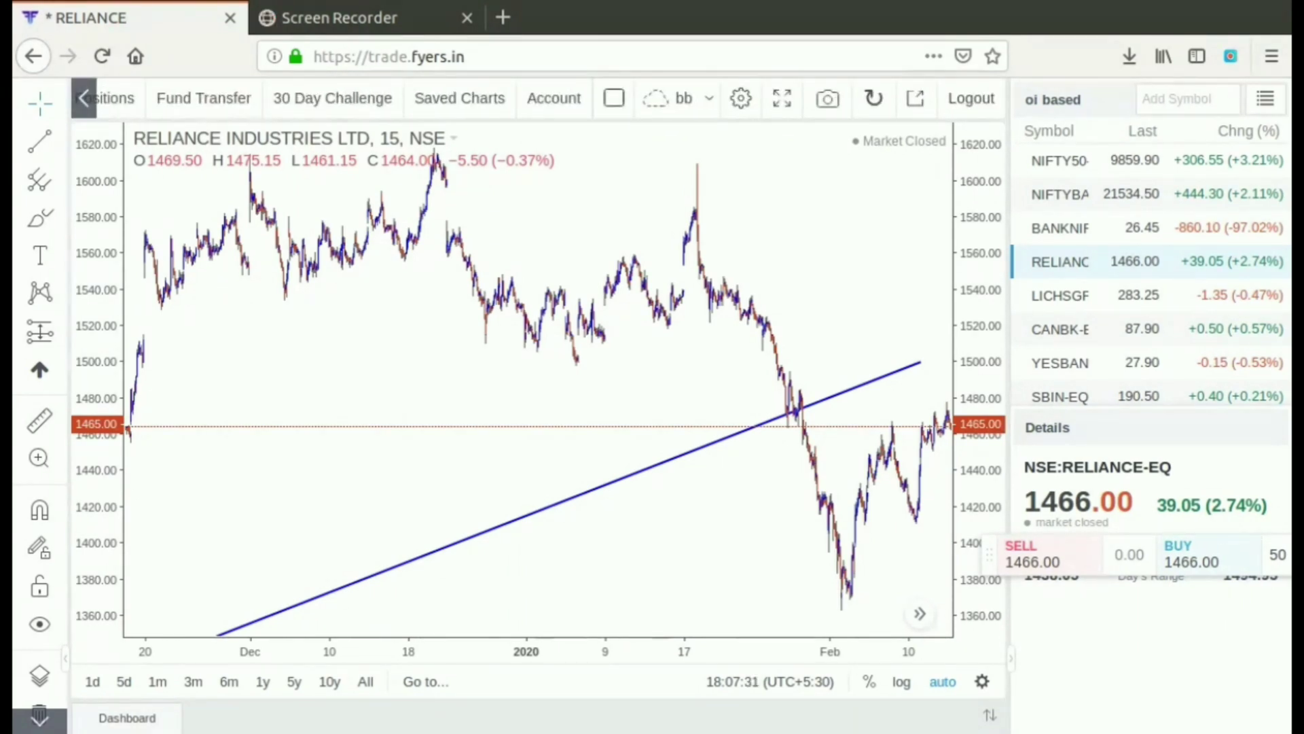
Apply the four-chart grid layout and make the top-right chart active.
click(614, 98)
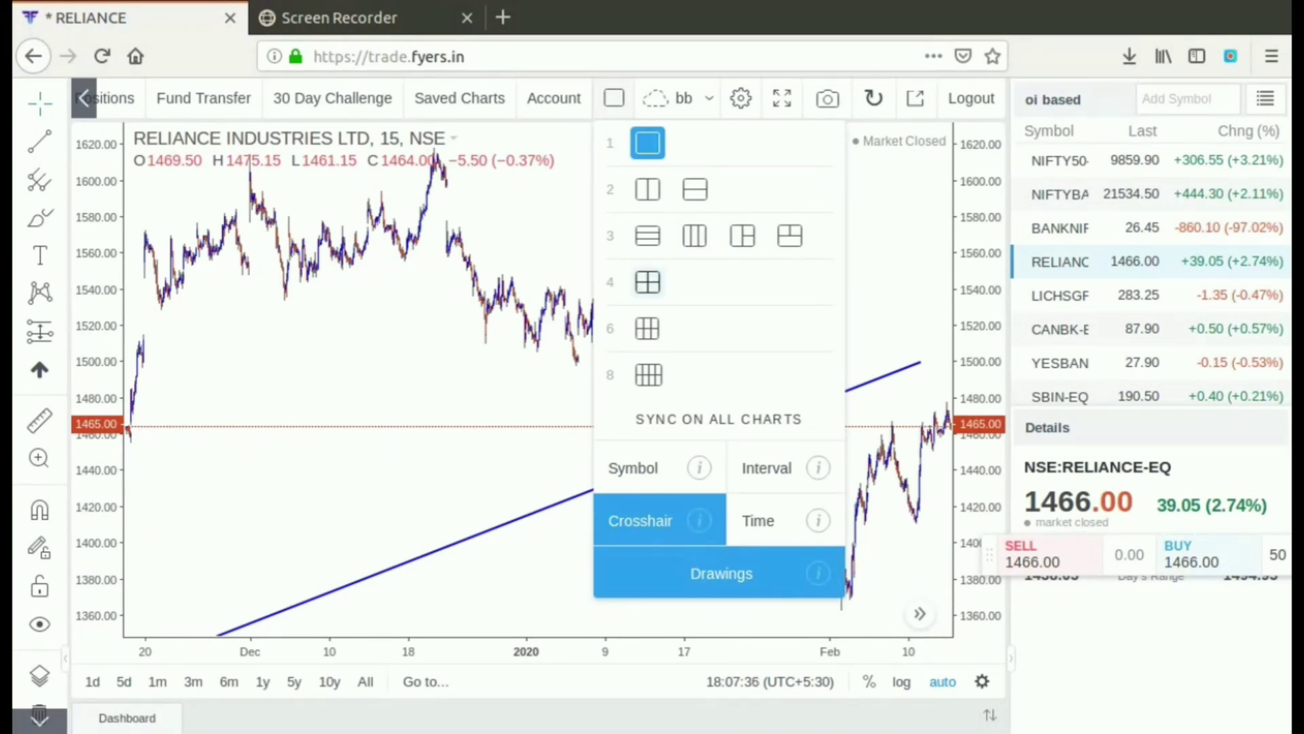
click(647, 282)
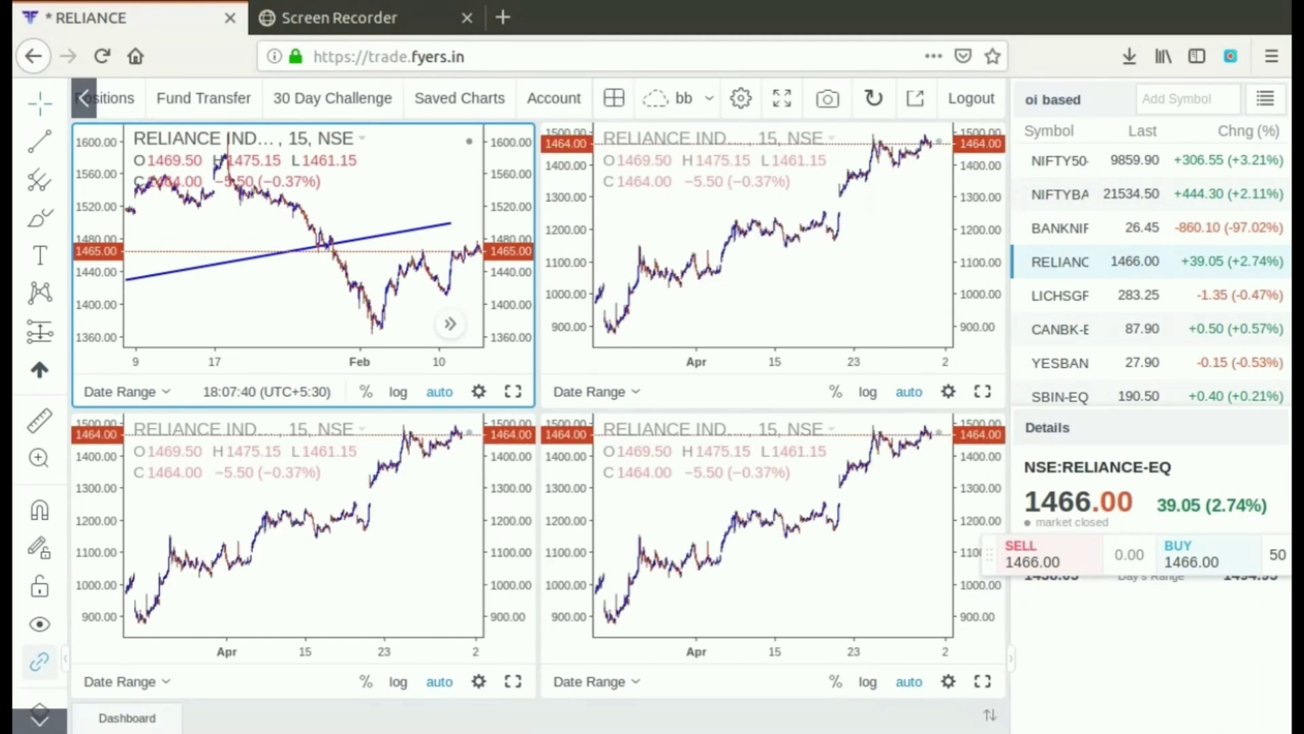
click(754, 235)
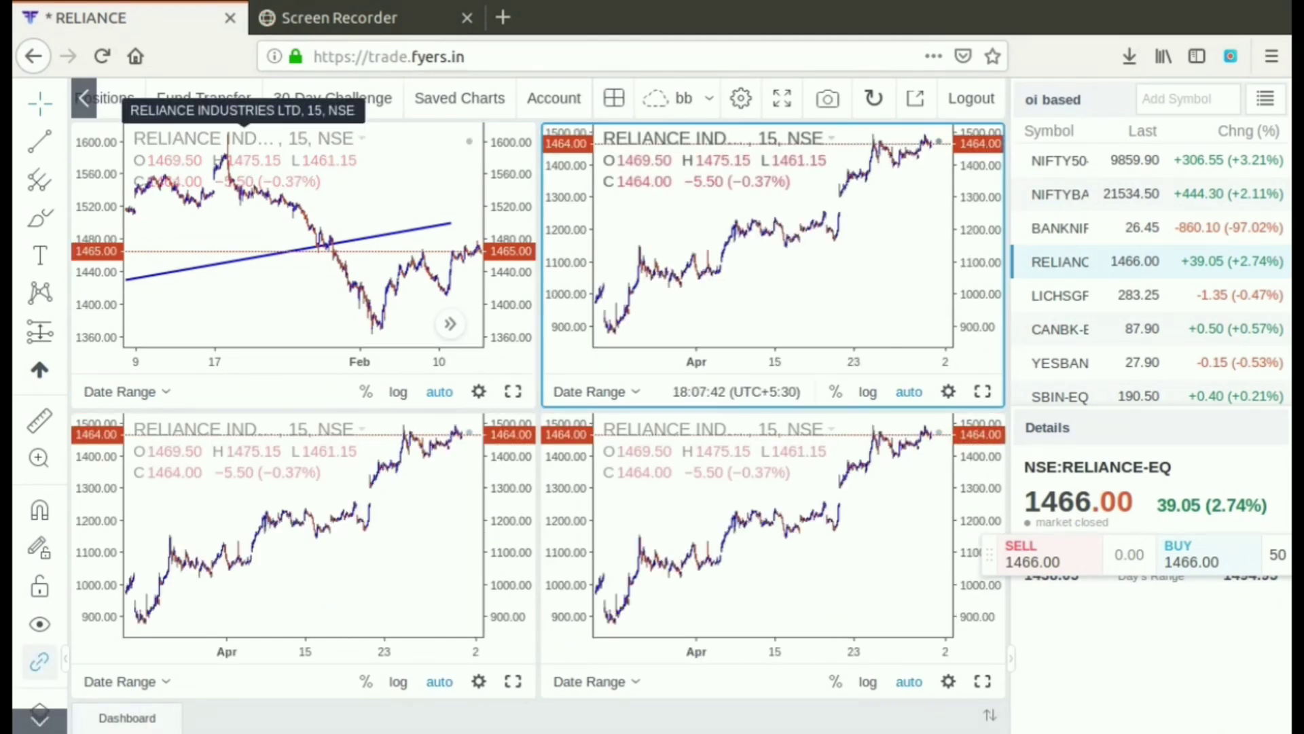
right_click(301, 136)
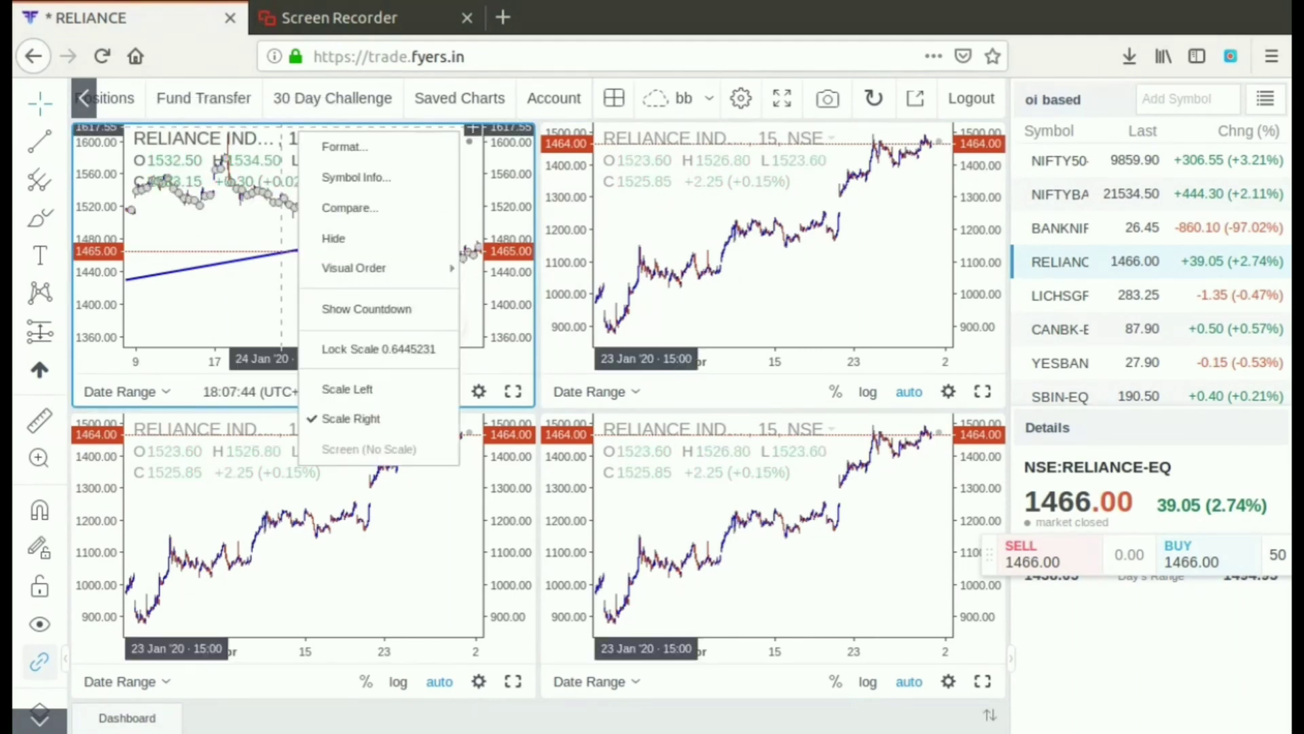
click(83, 99)
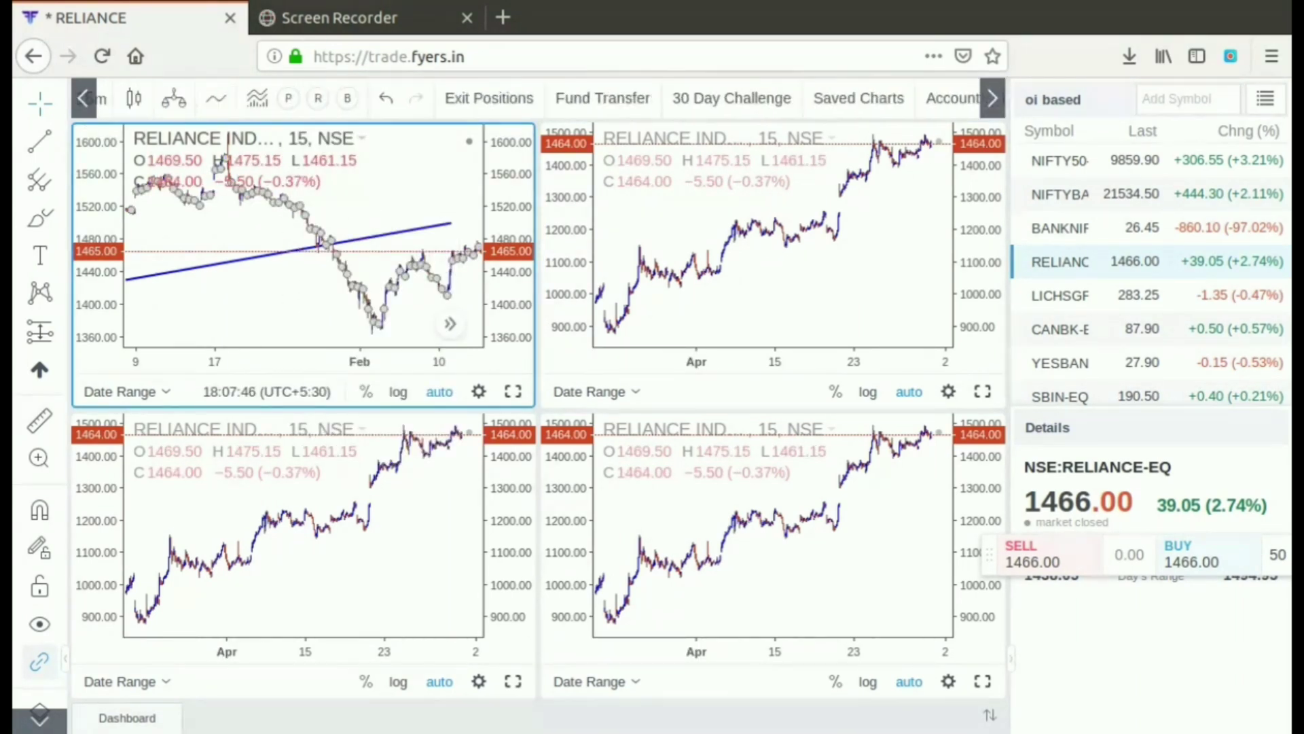
Set the top-left chart to 1-hour candles, keeping RELIANCE as its symbol.
click(102, 98)
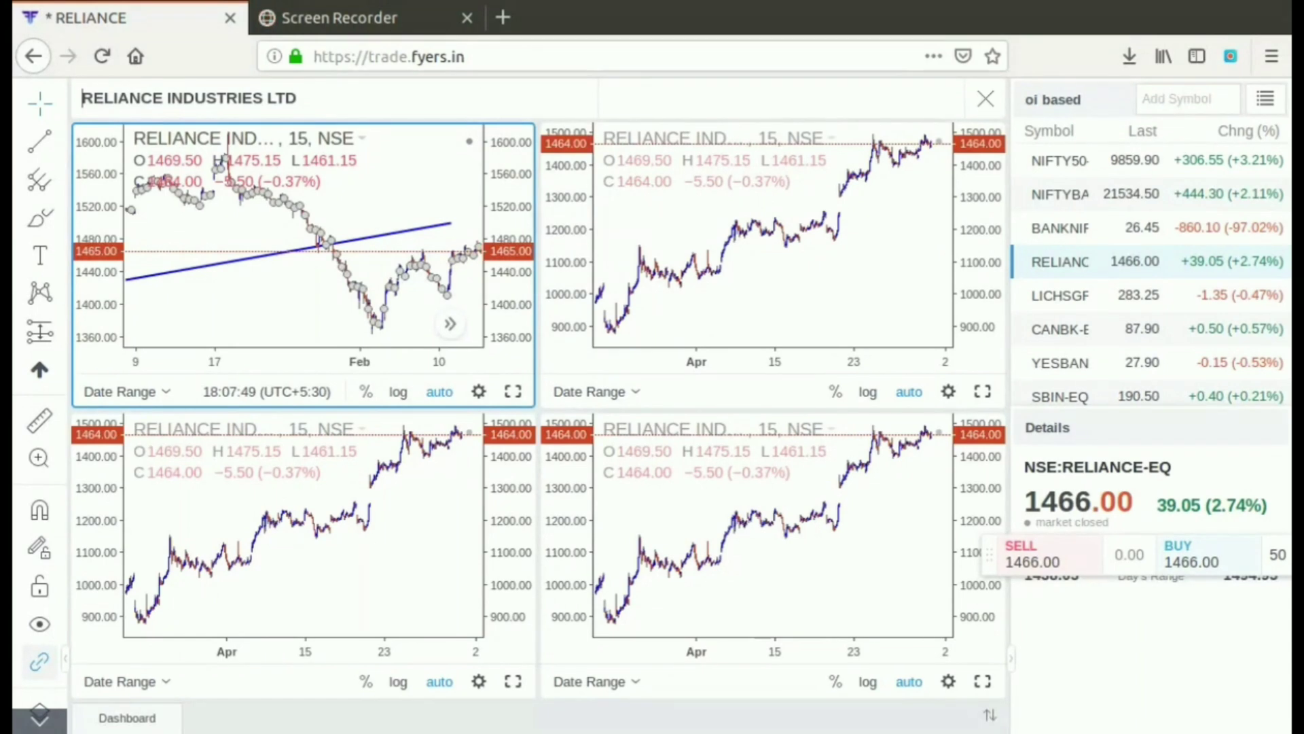
click(330, 221)
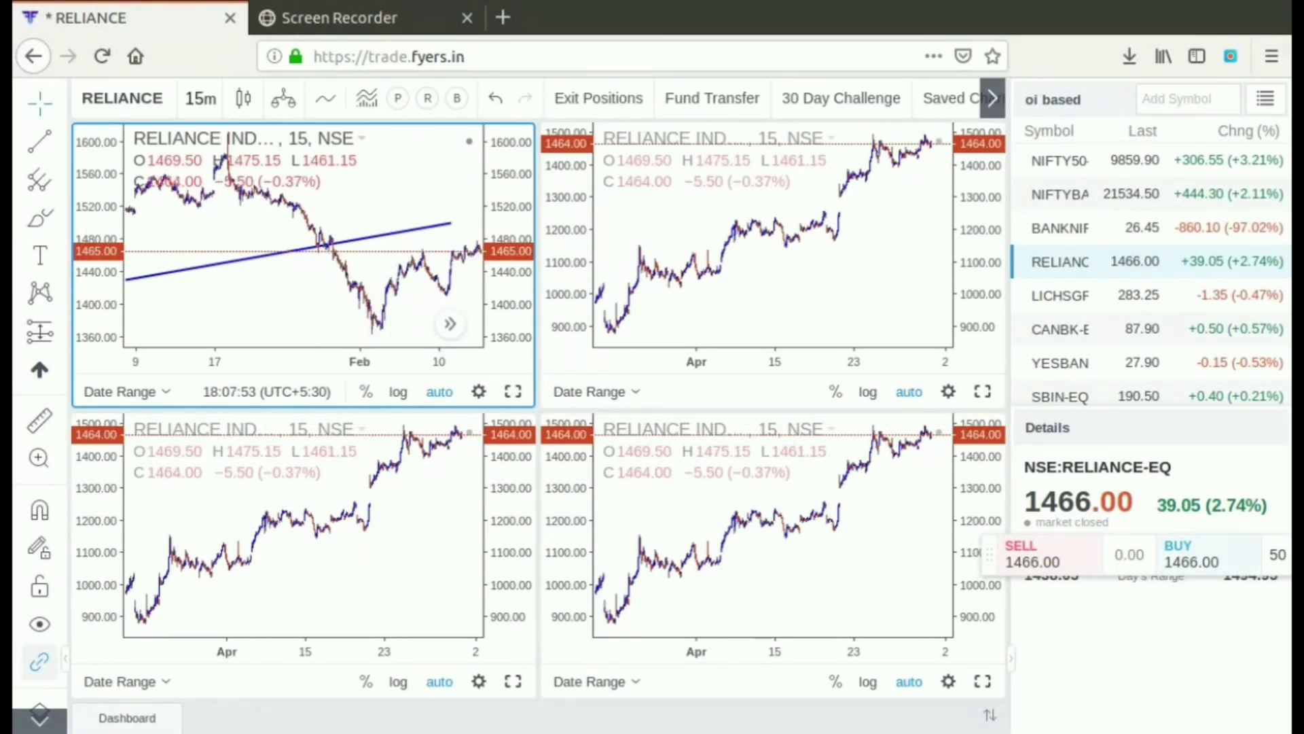
click(200, 99)
click(217, 427)
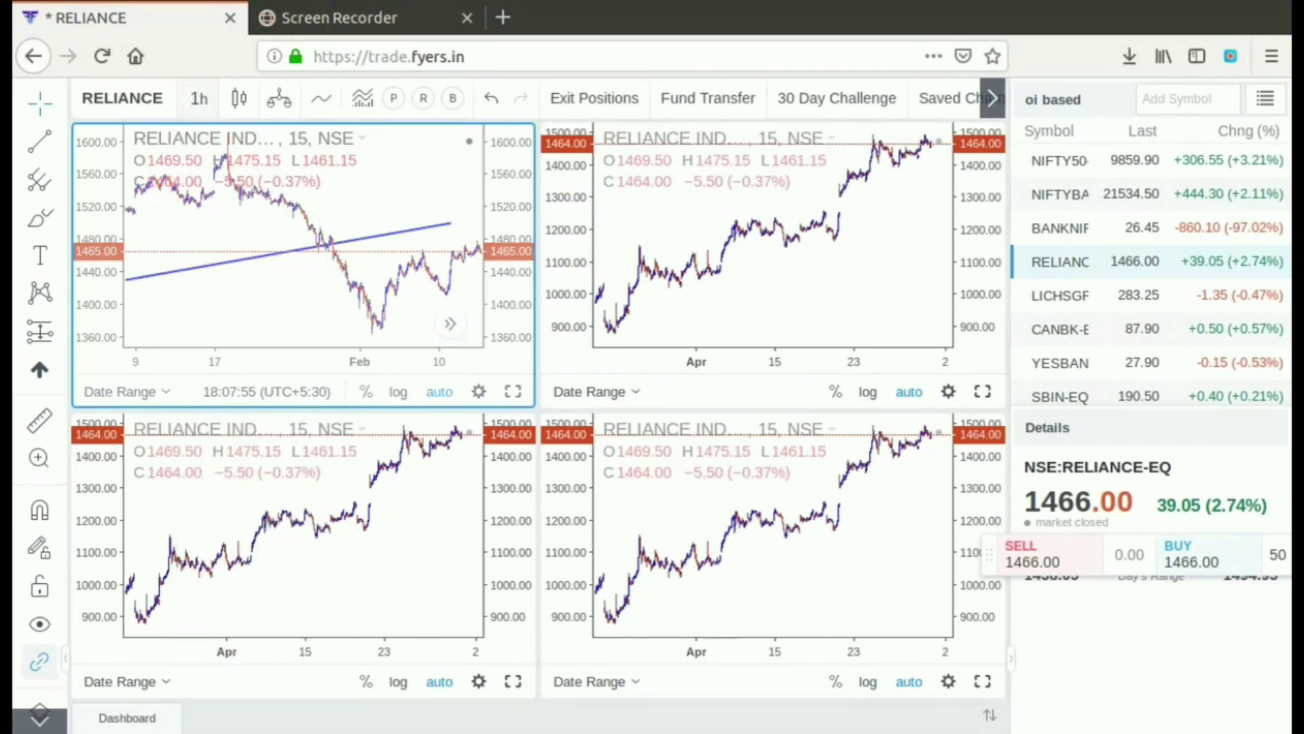
Set the lower-left chart to 1-day candles and maximize the hourly chart.
click(472, 506)
click(200, 98)
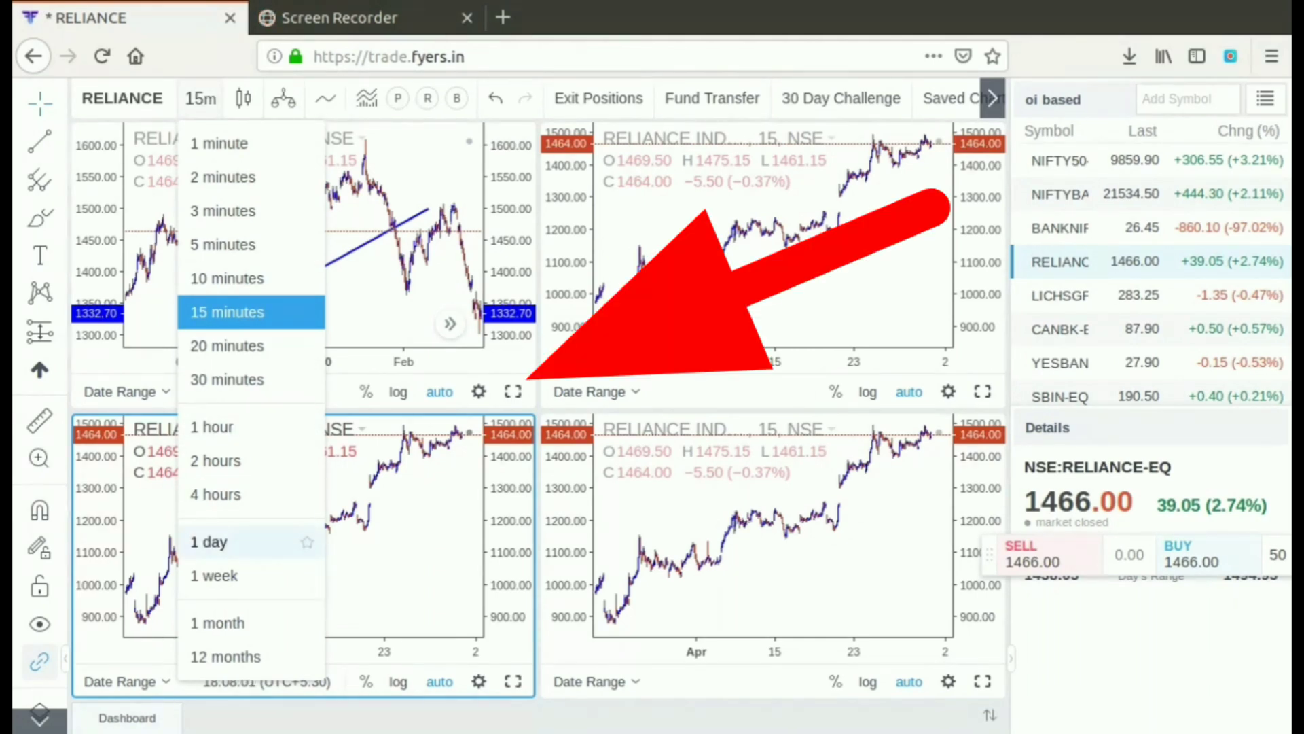
click(217, 542)
click(367, 509)
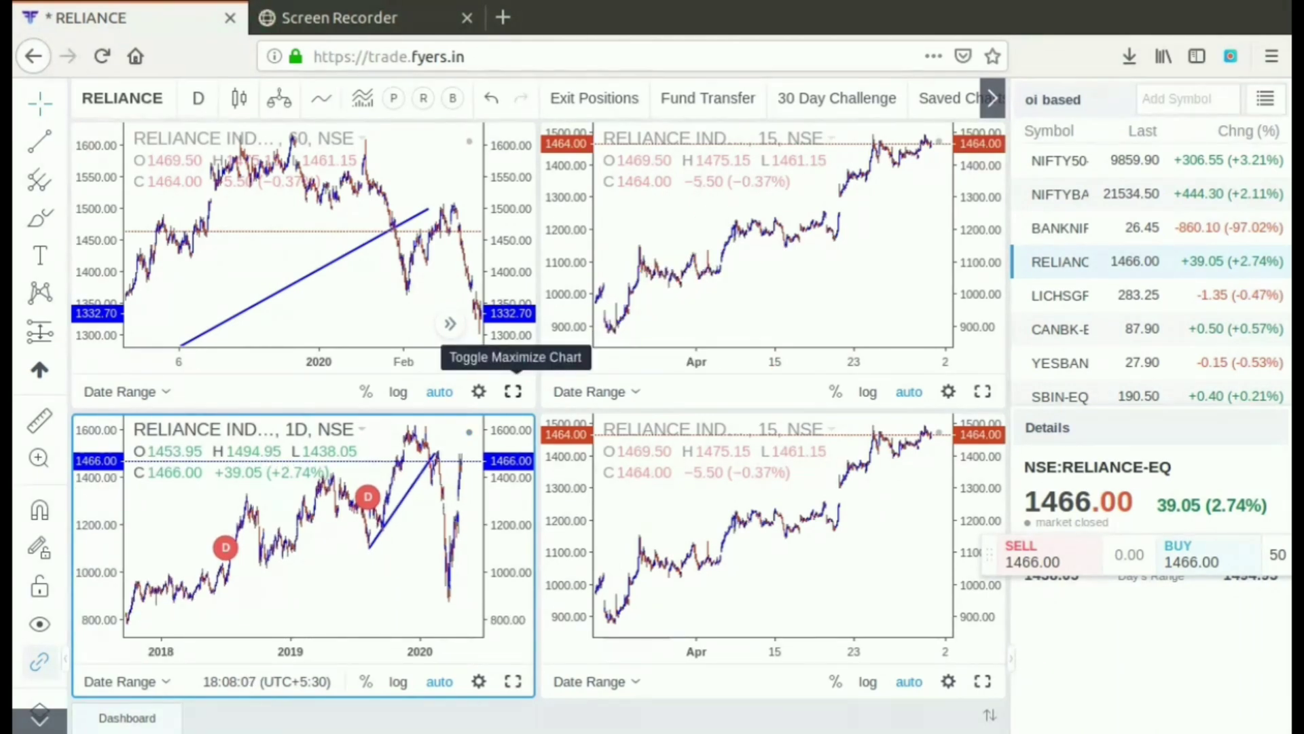
click(513, 391)
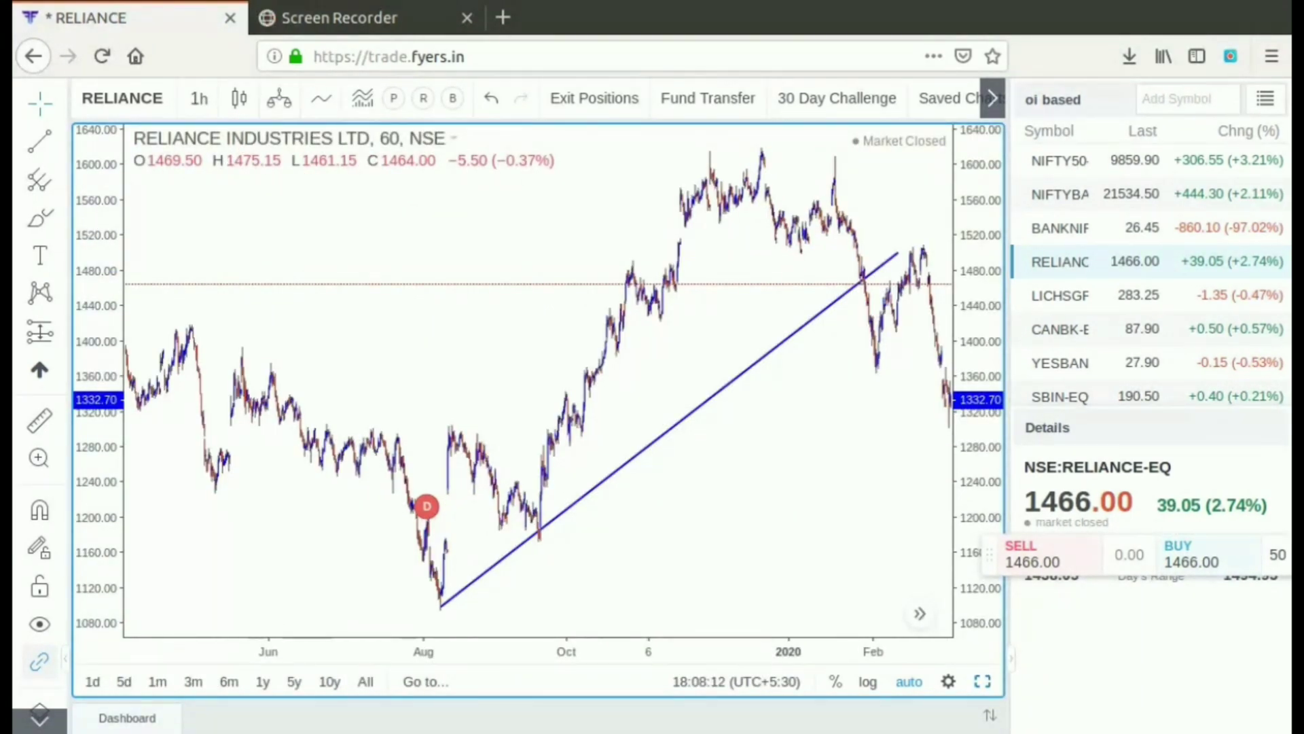
key(Tab)
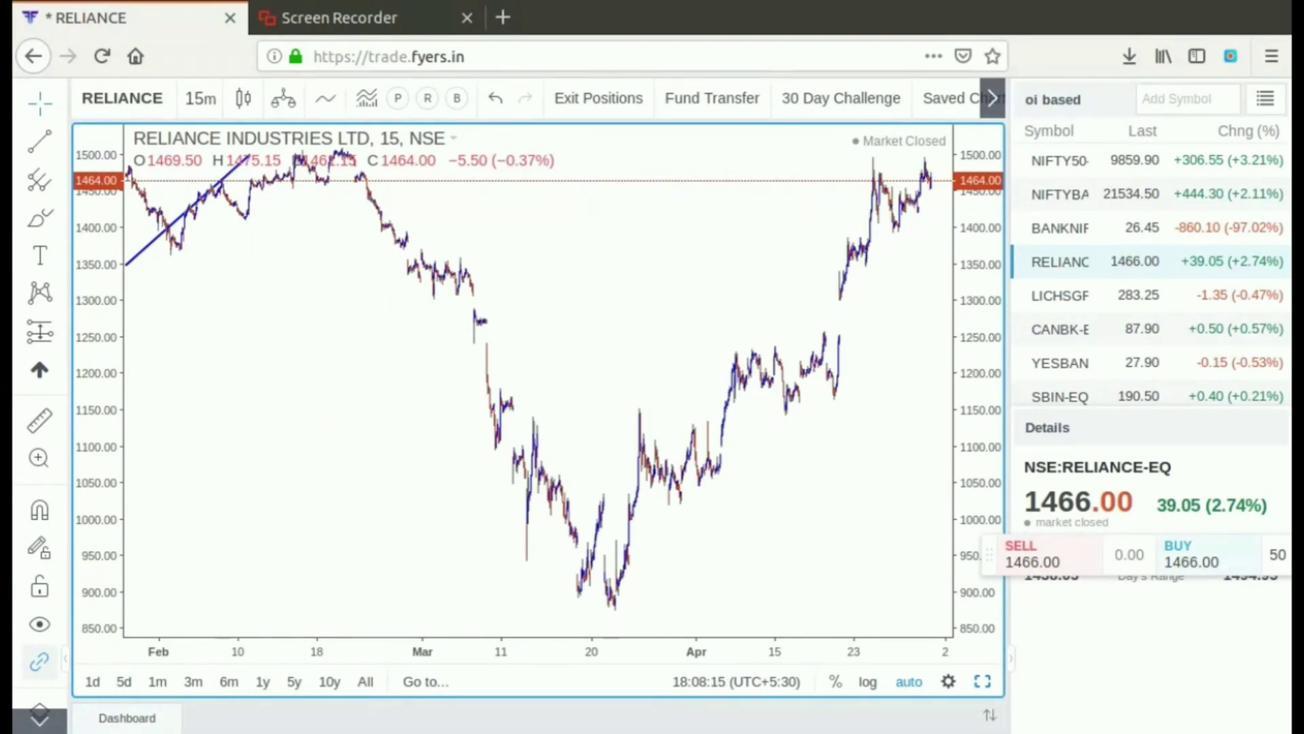
key(Tab)
key(Tab)
key(Tab)
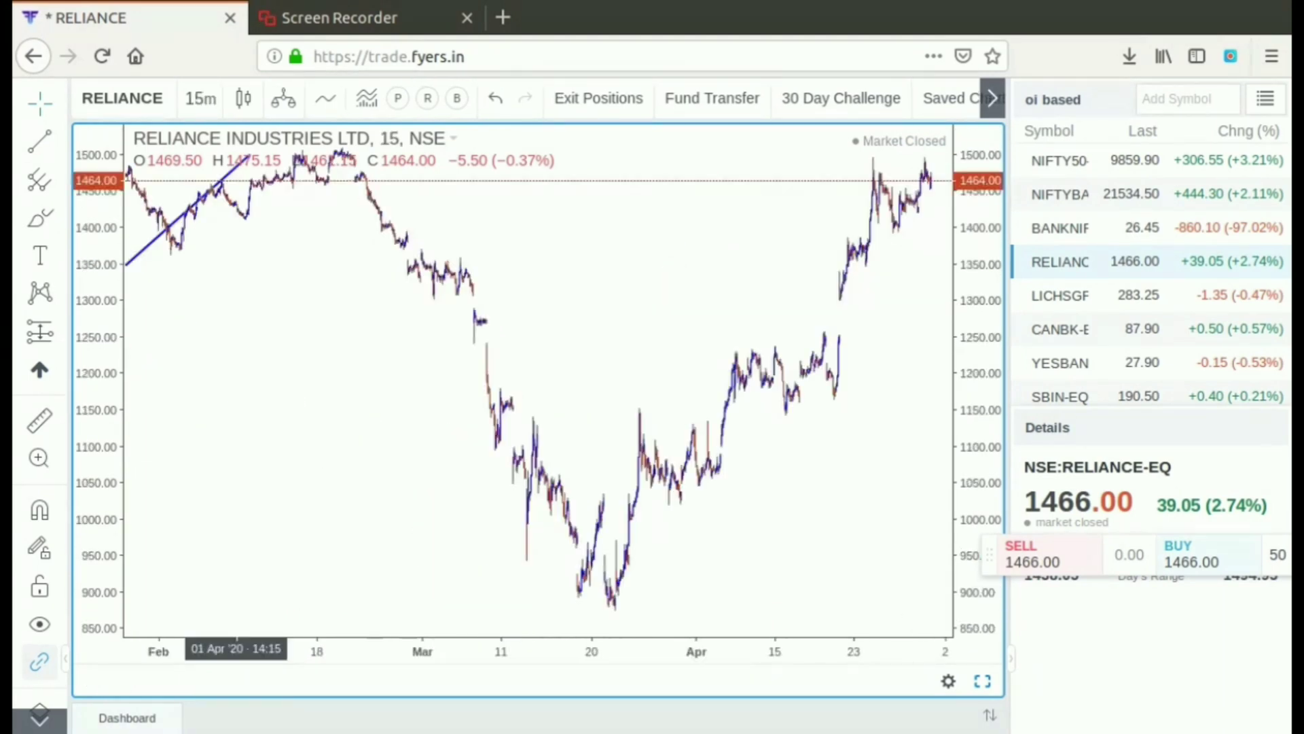
key(Tab)
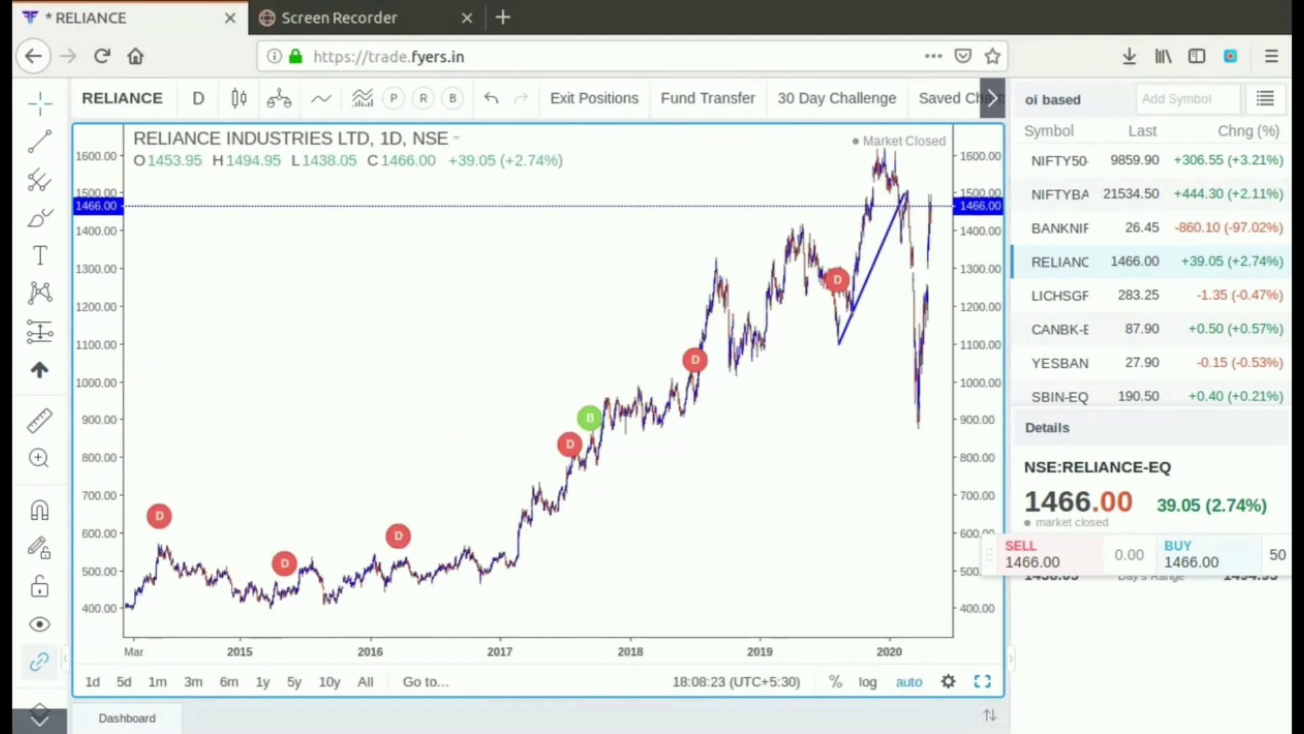
text(15)
key(Return)
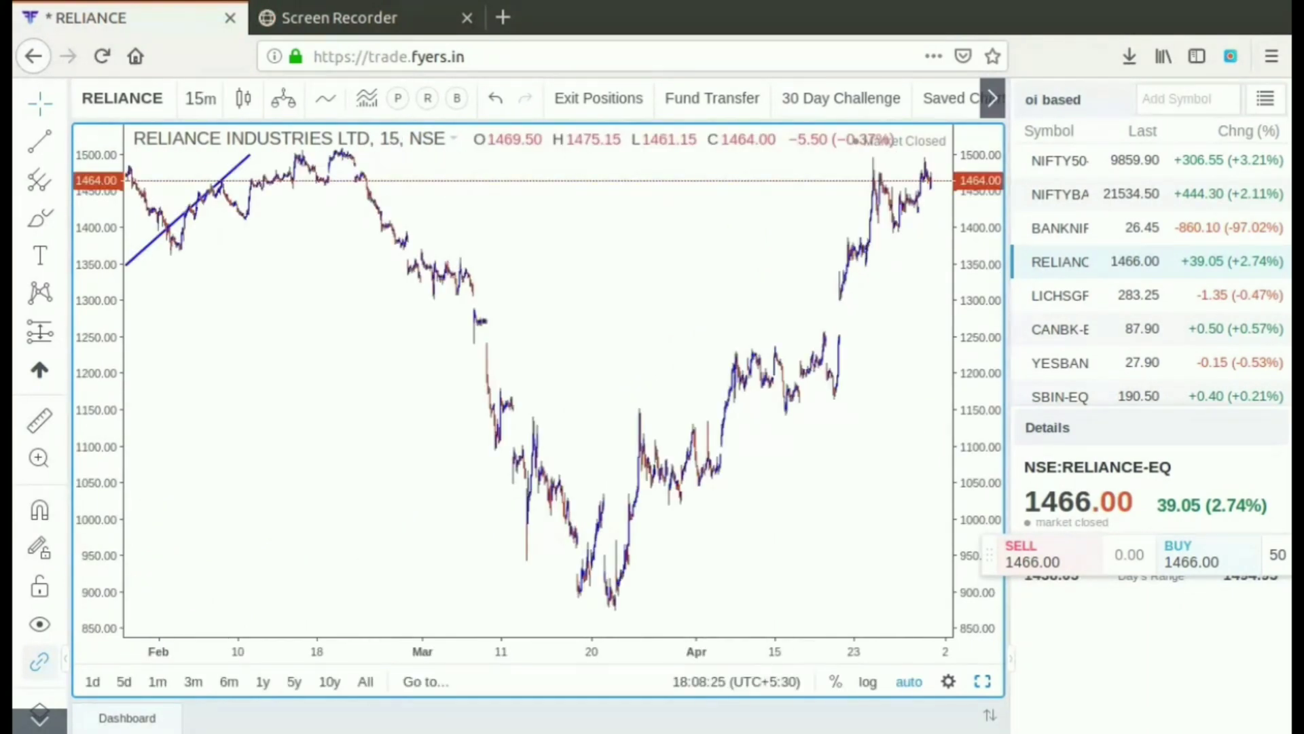
text(1h)
key(Return)
text(15)
key(Return)
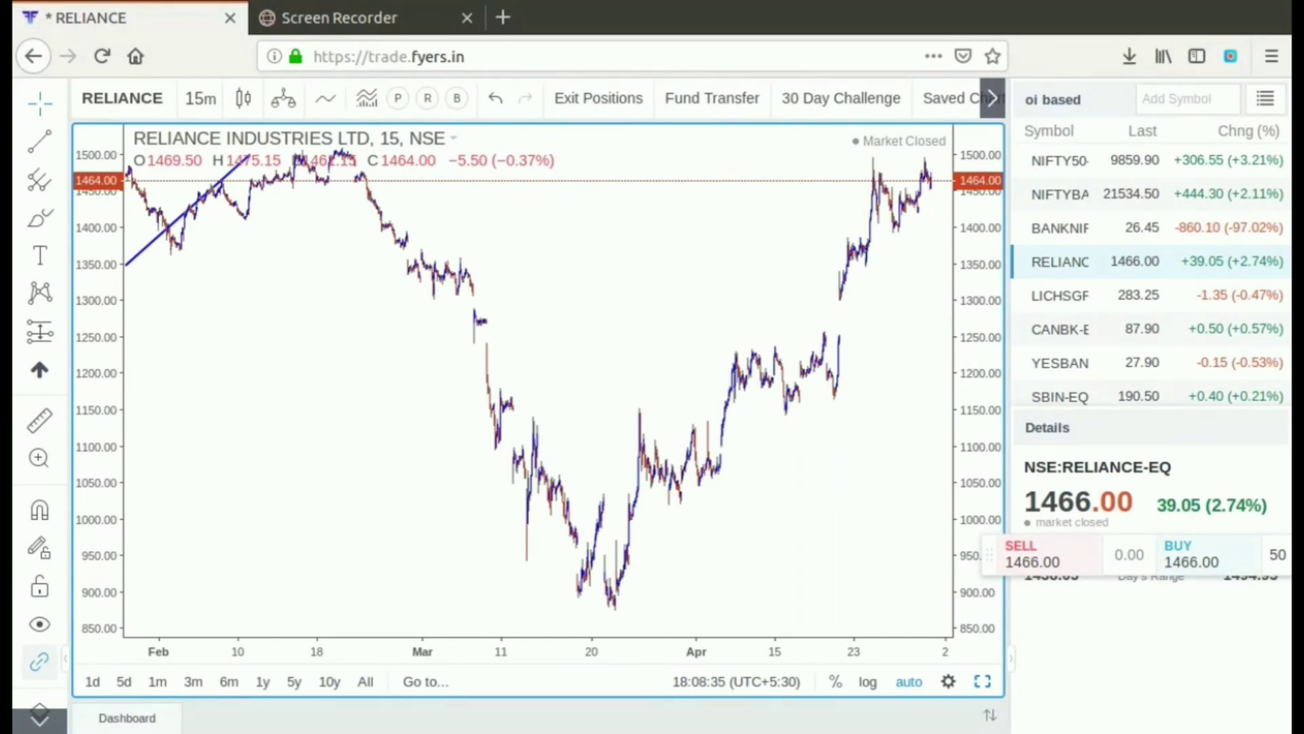
click(982, 680)
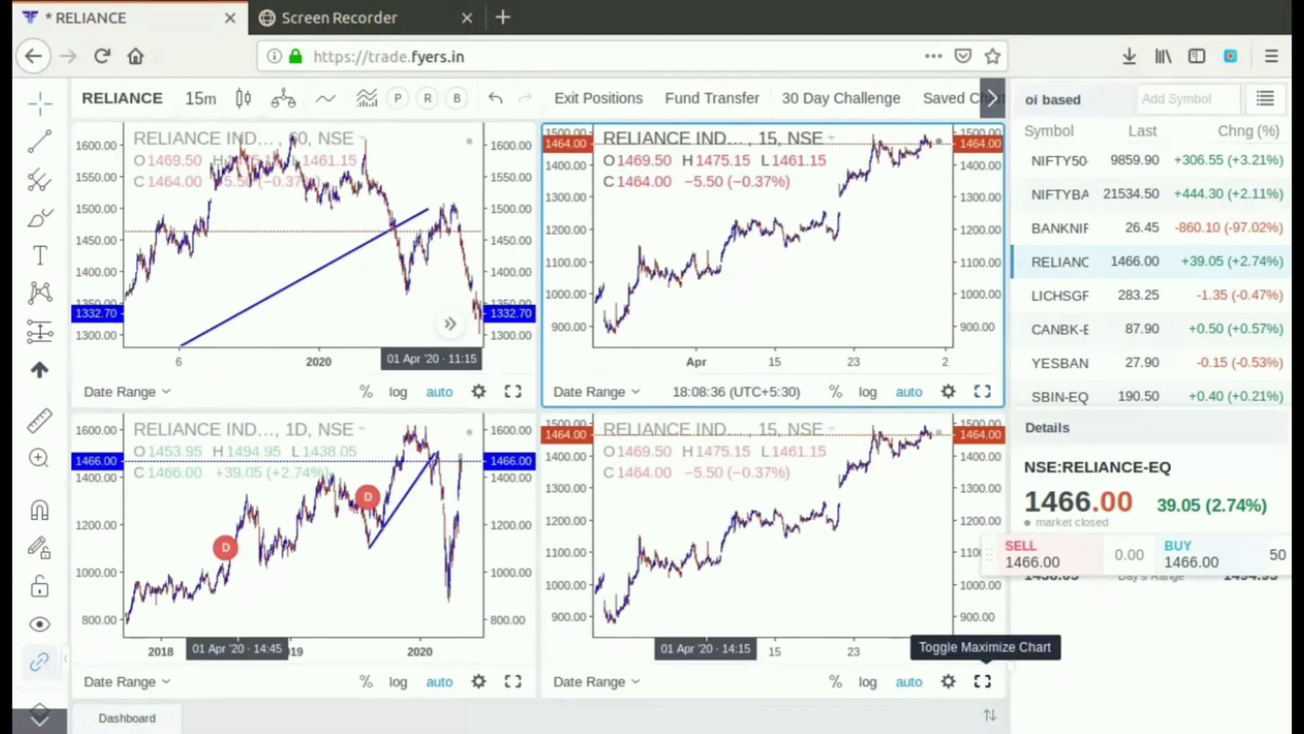
click(993, 98)
click(992, 97)
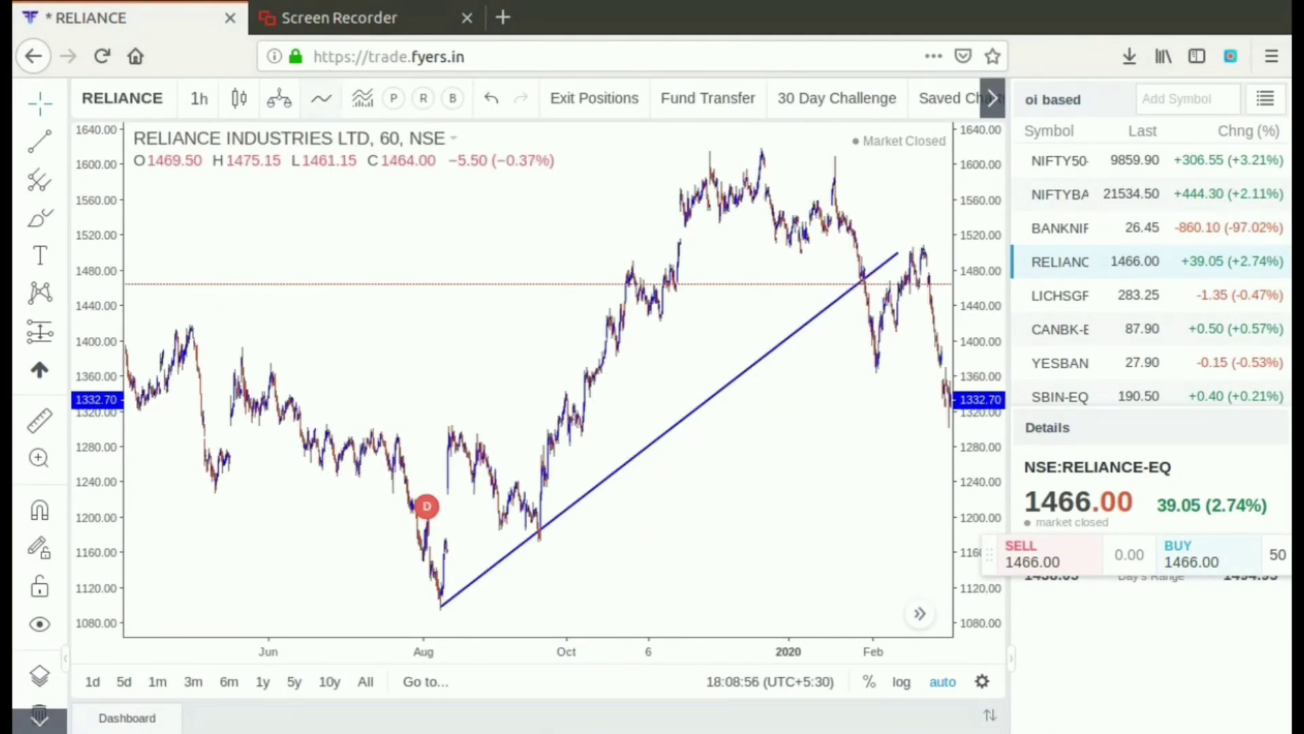
Search 'stochastic' in Indicators and add the Stochastic (14, 1, 3) pane.
click(321, 99)
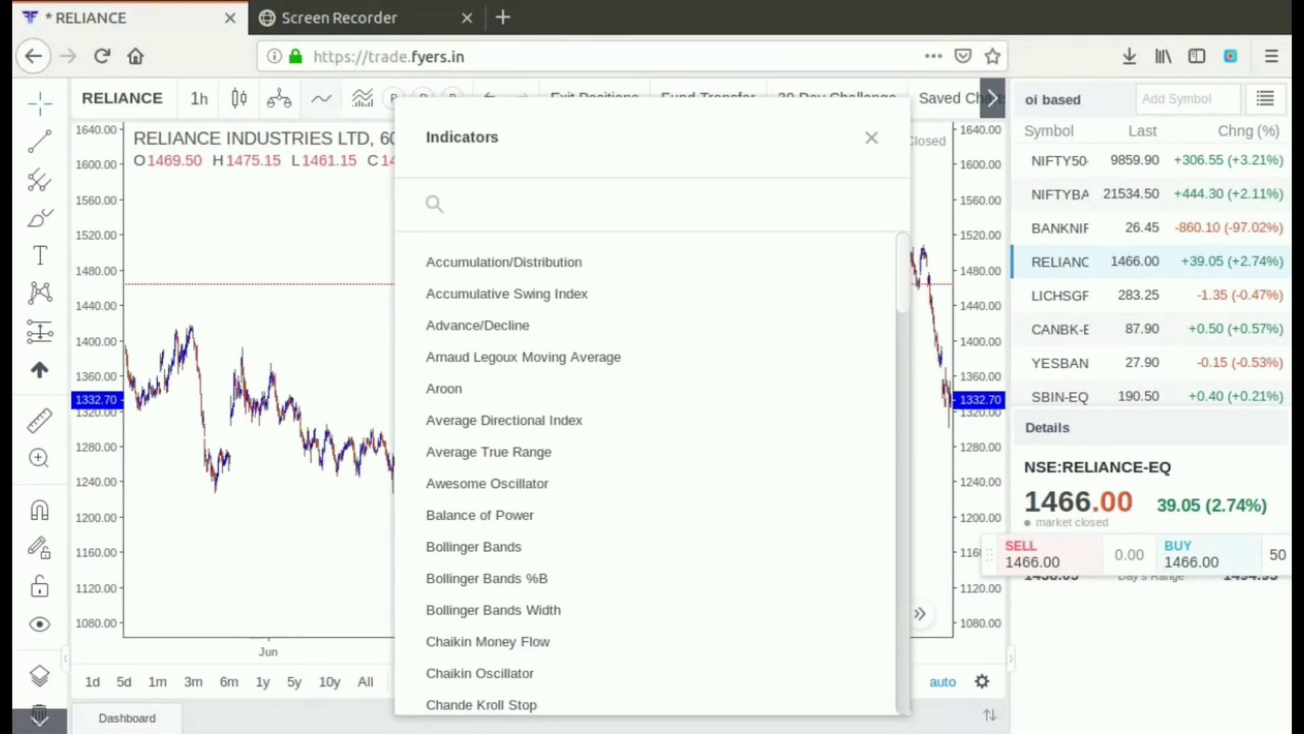
text(rs)
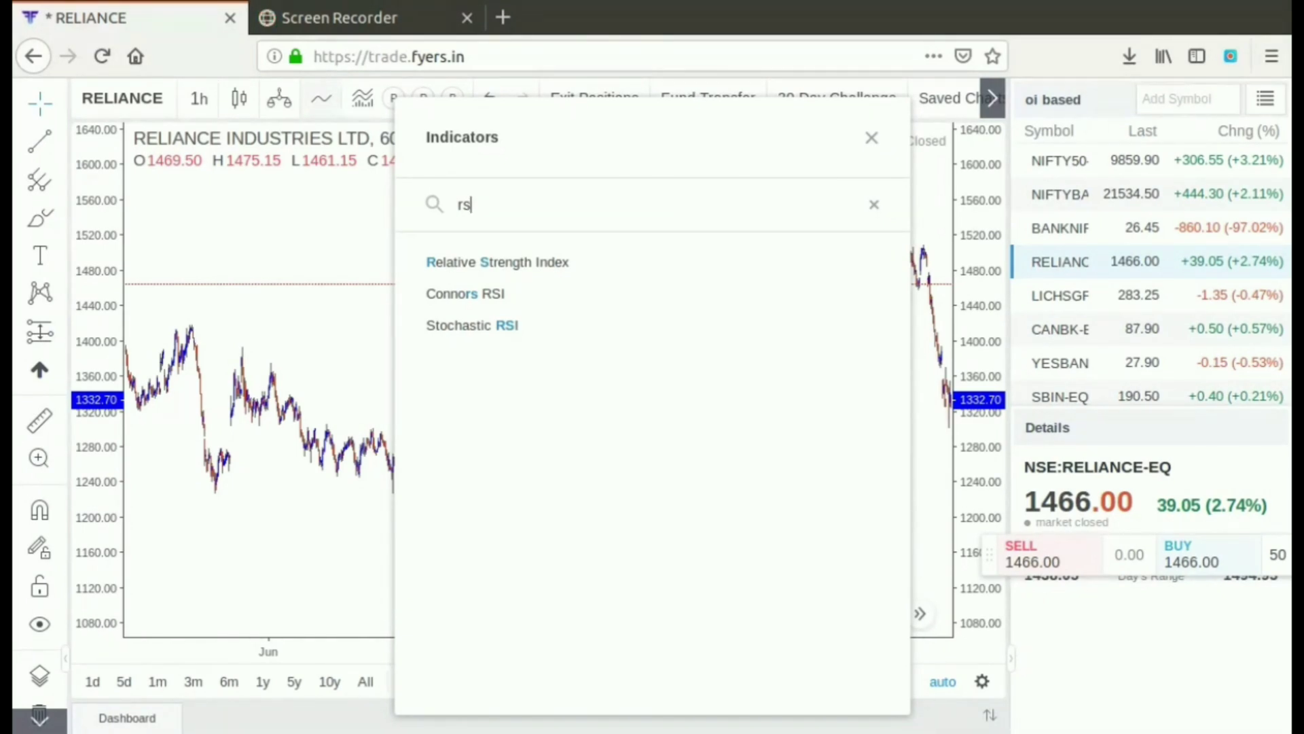
key(BackSpace)
key(BackSpace)
text(s)
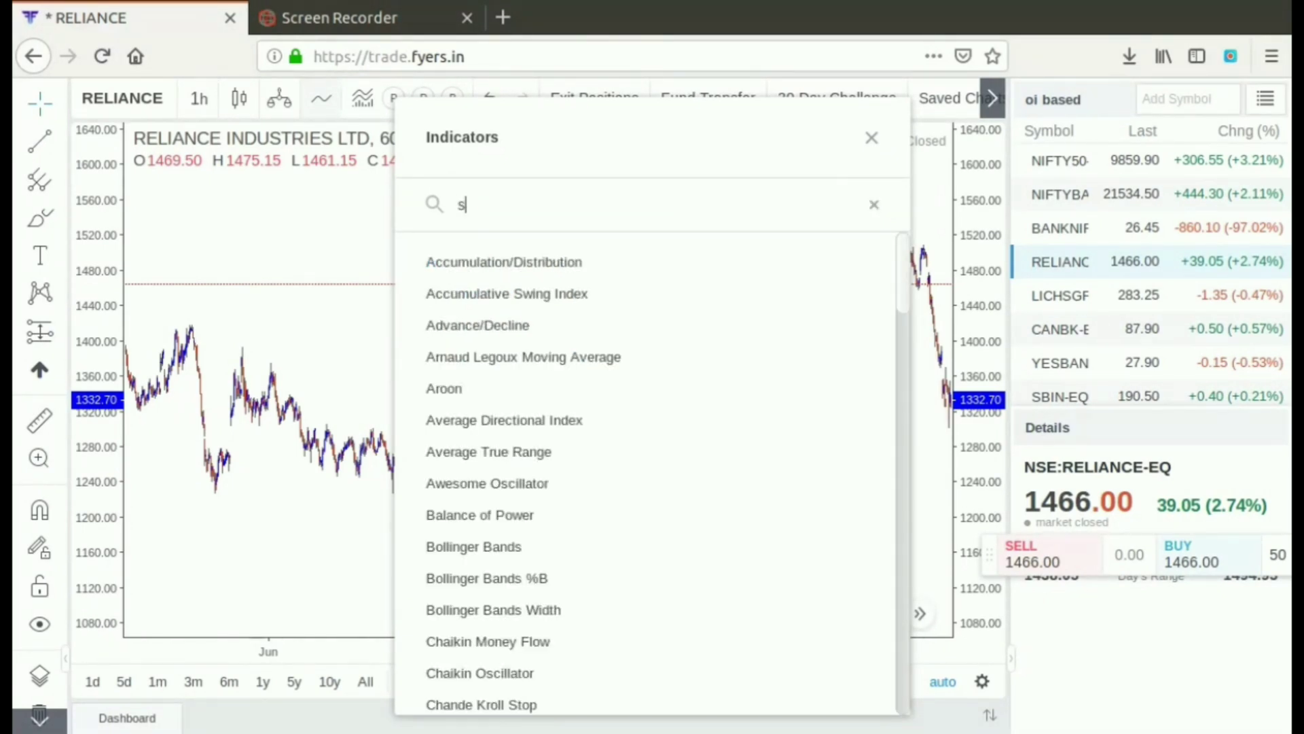
text(tochast)
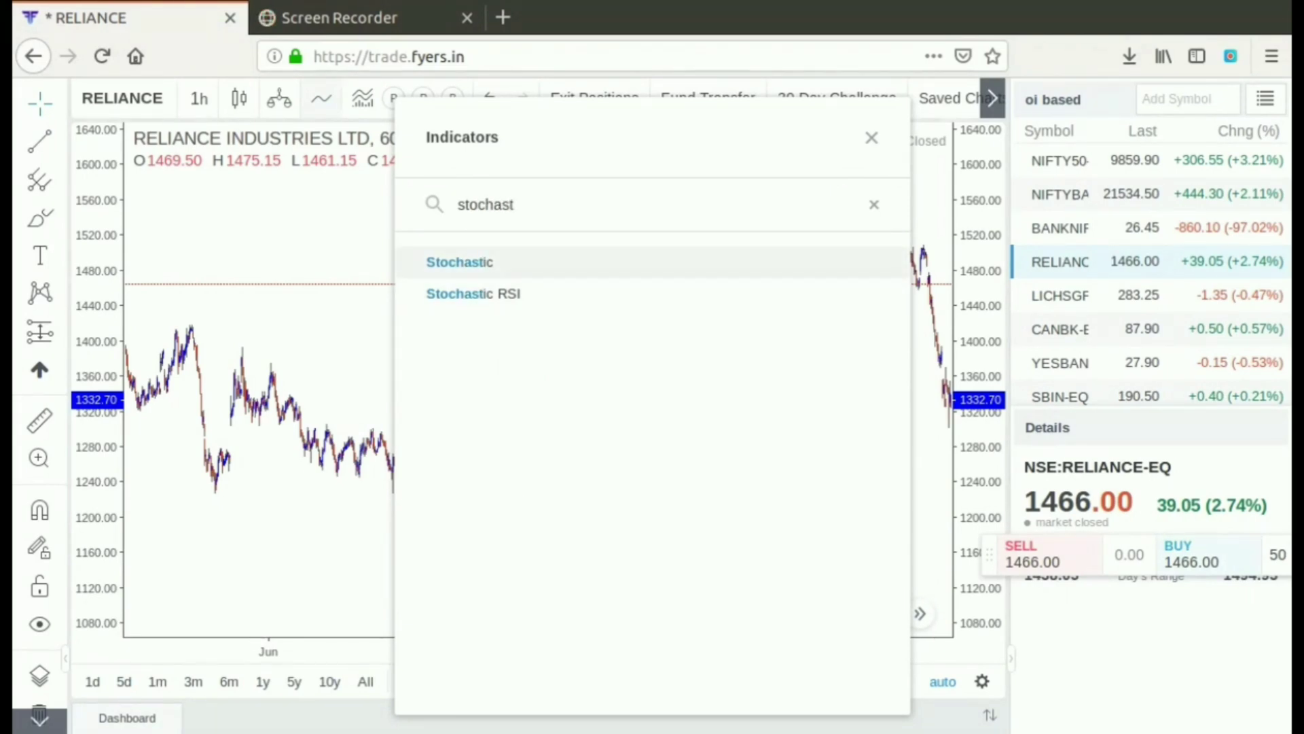
click(460, 262)
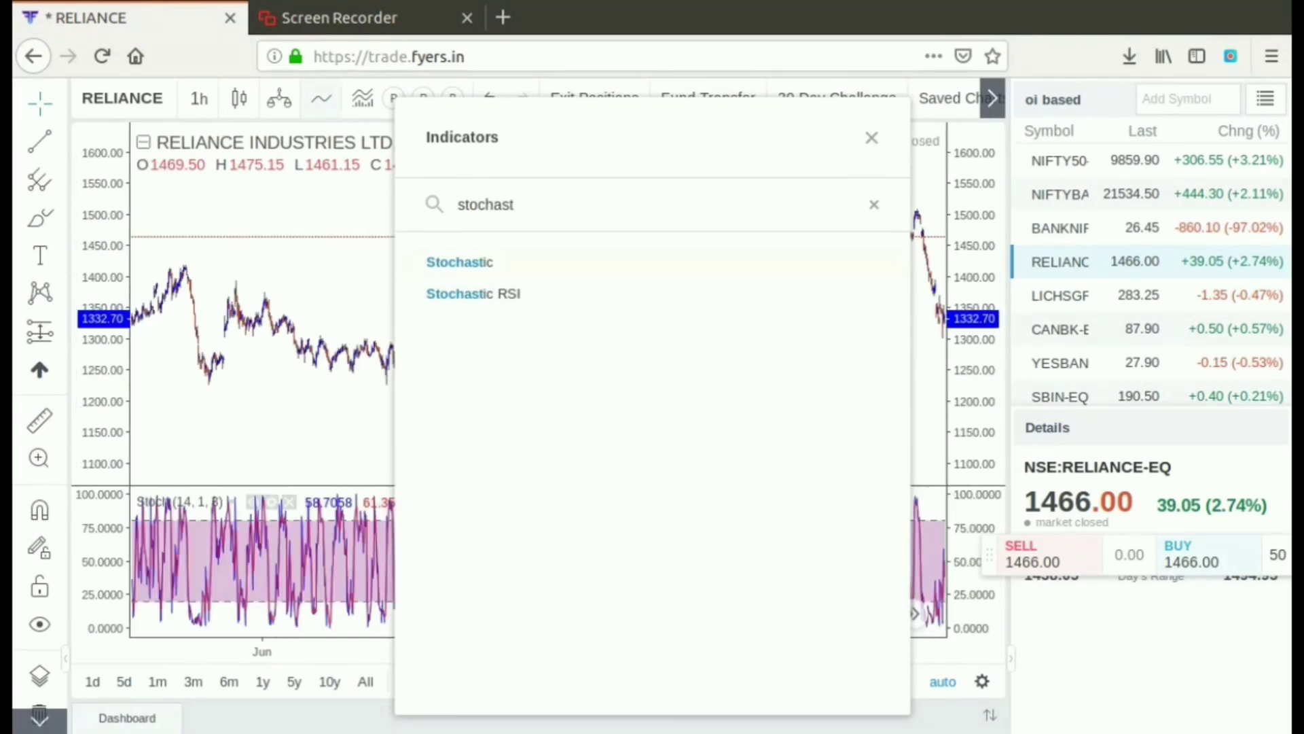
click(871, 138)
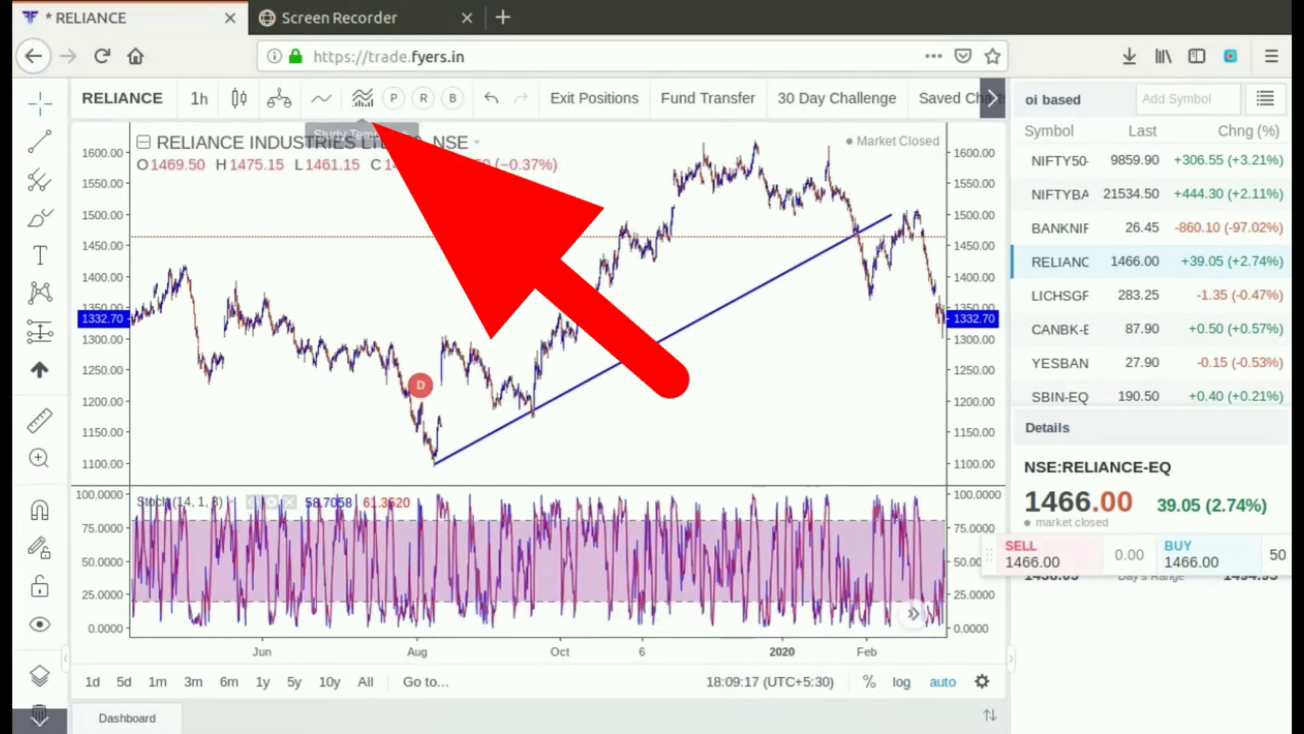
Save the current indicator setup as a template named 'stochastic'.
click(363, 99)
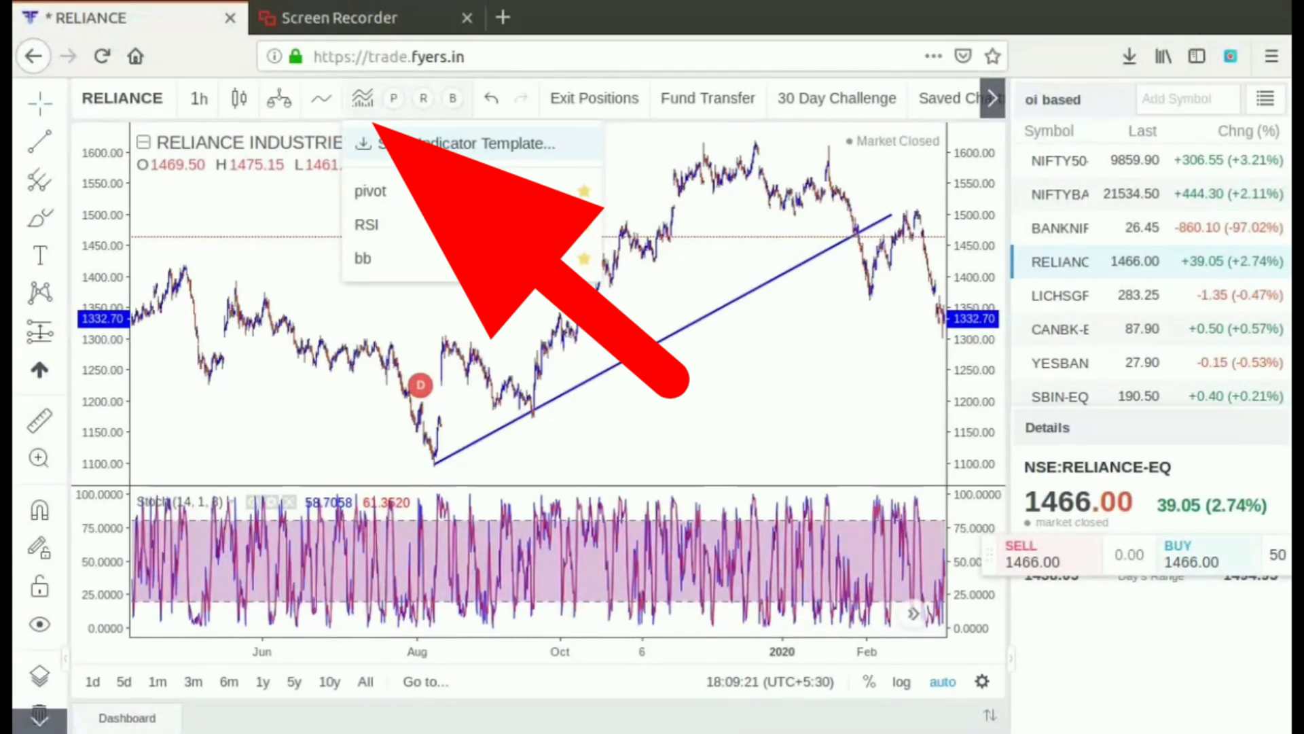
click(380, 143)
text(stochastic)
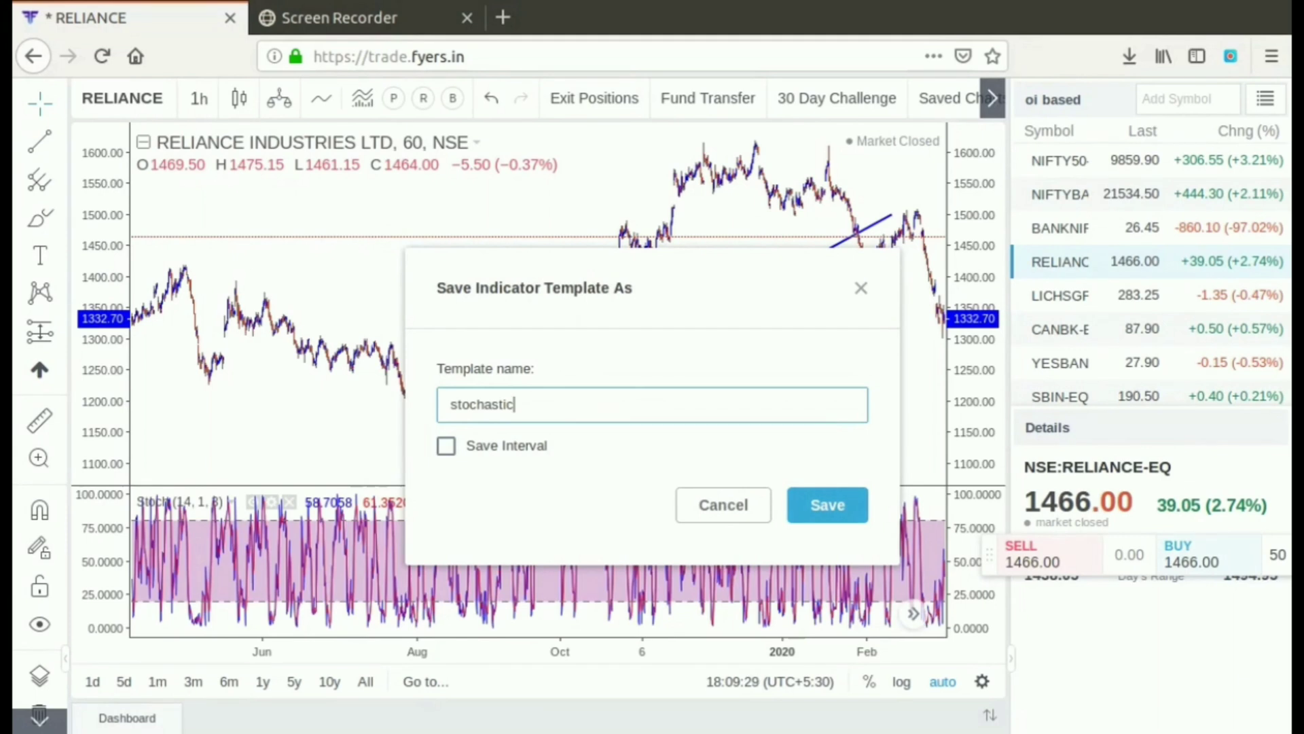
click(822, 505)
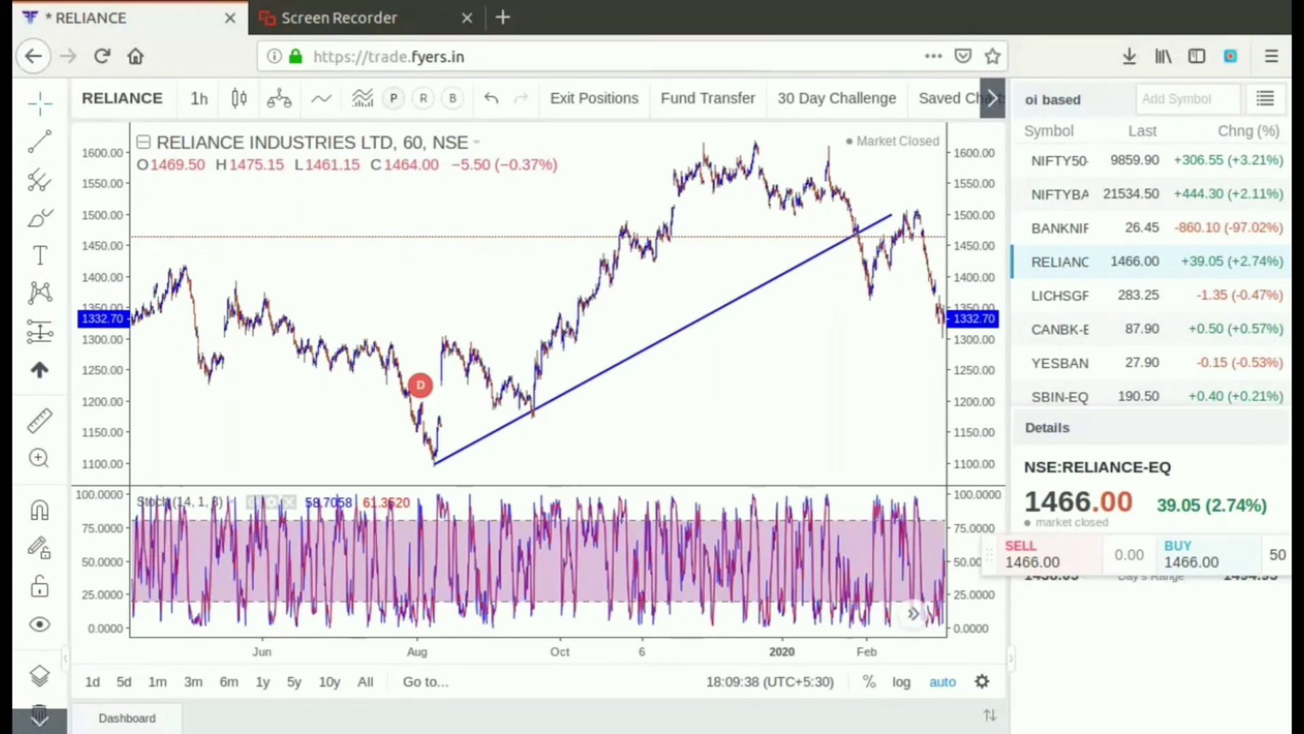
click(394, 99)
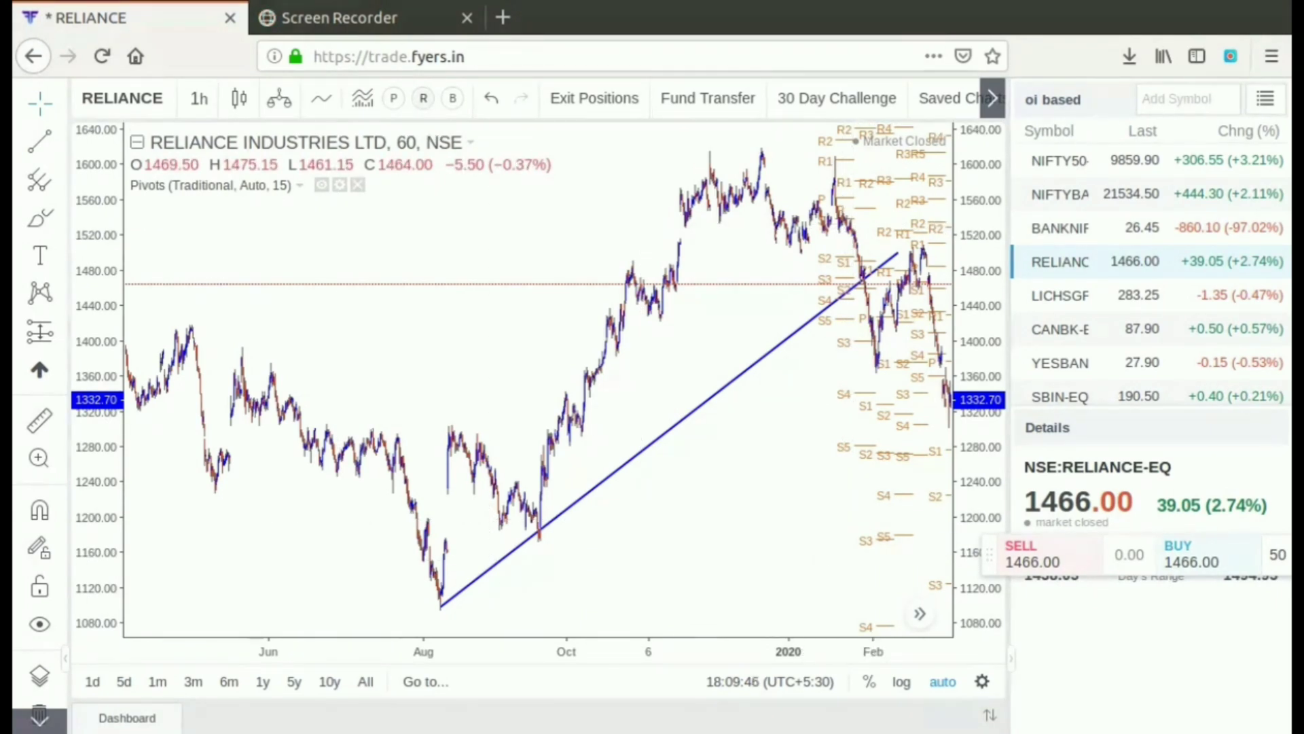
Apply the saved RSI and then bb indicator templates so Bollinger Bands (20, 2) overlay the chart.
click(423, 98)
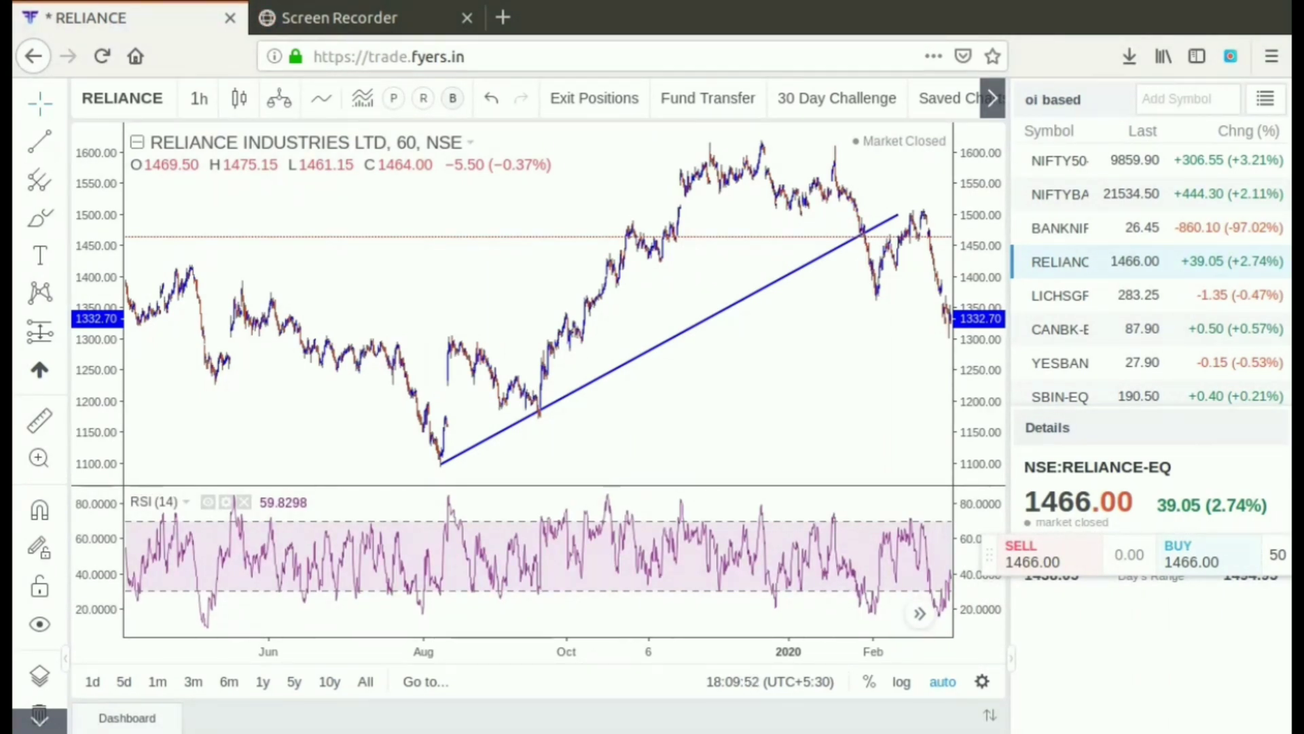
click(453, 98)
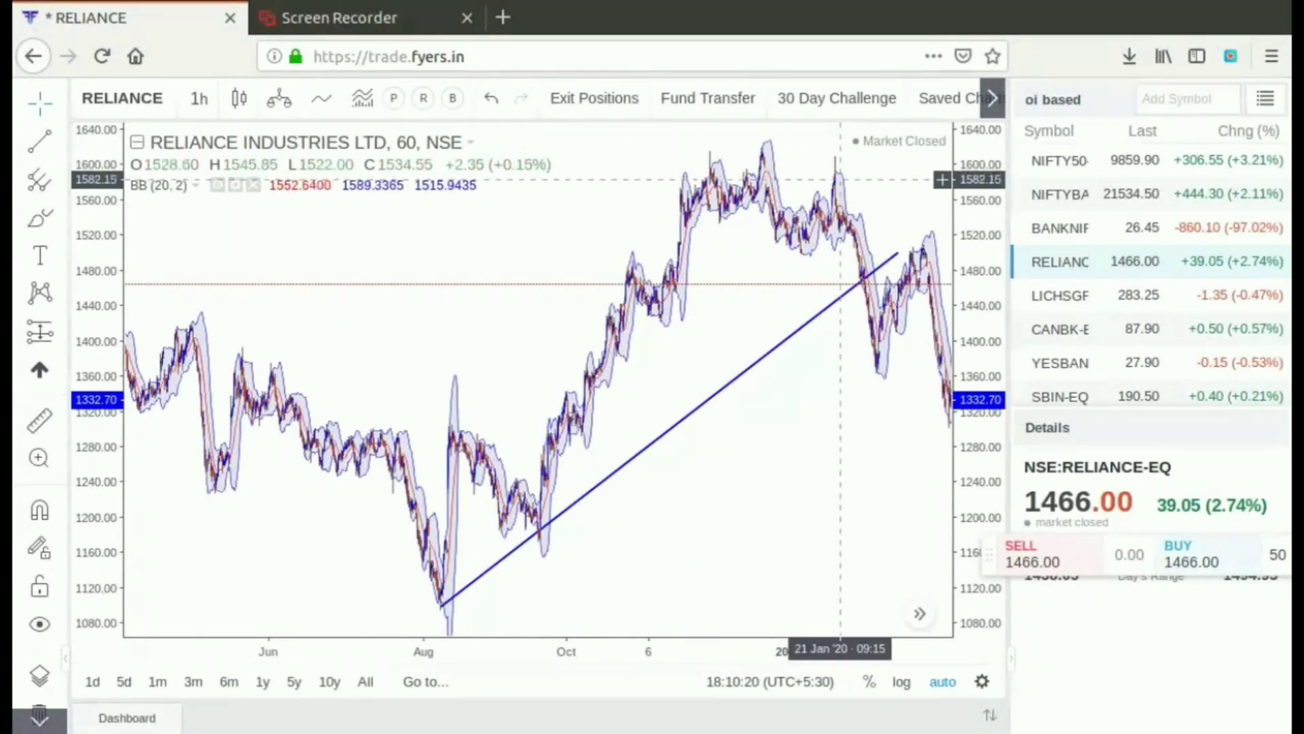
click(993, 98)
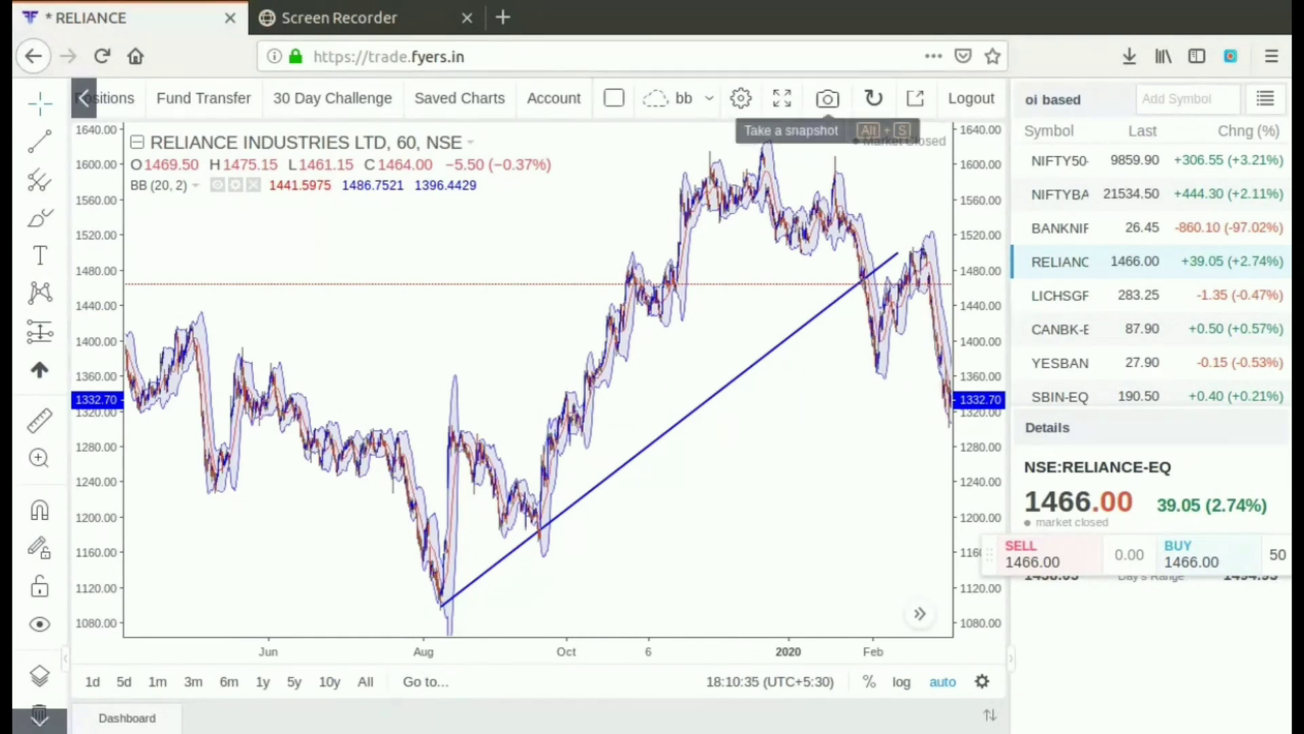
Snapshot the hourly RELIANCE chart, preview the image in a new tab, then close it and the Image URL window.
click(827, 98)
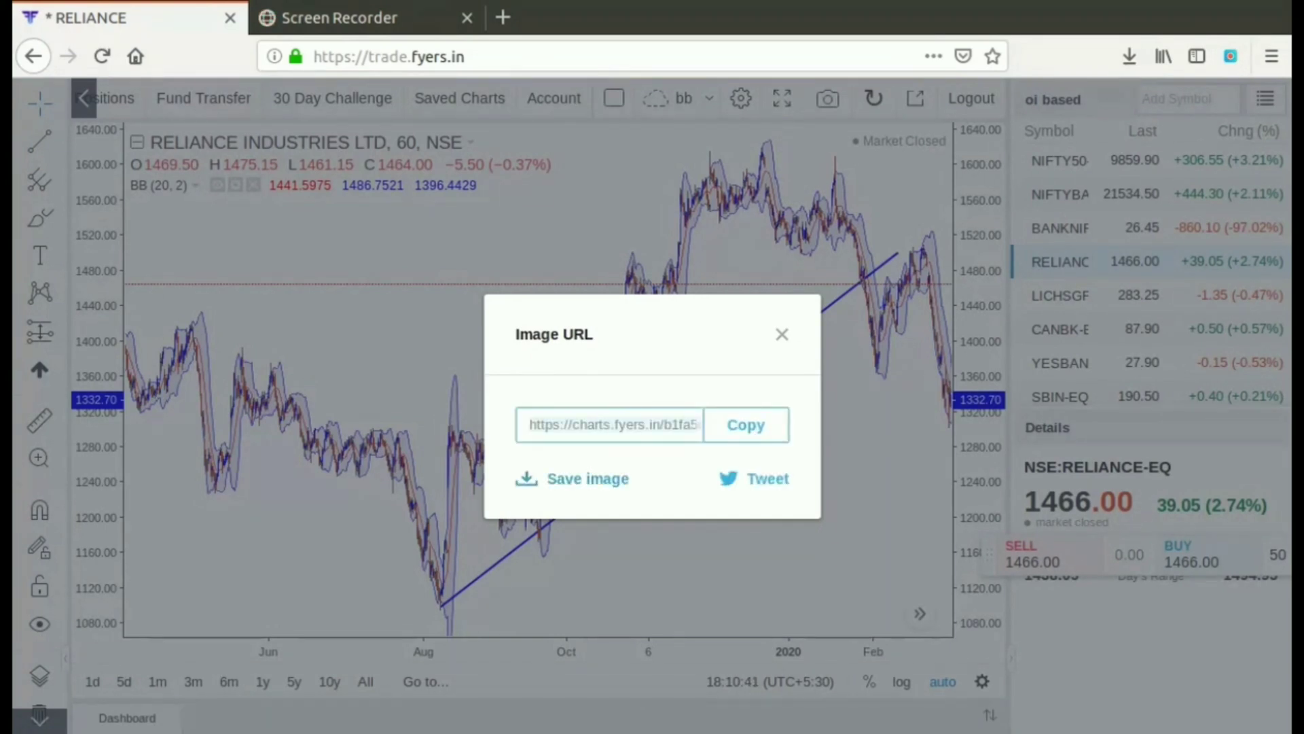
click(588, 479)
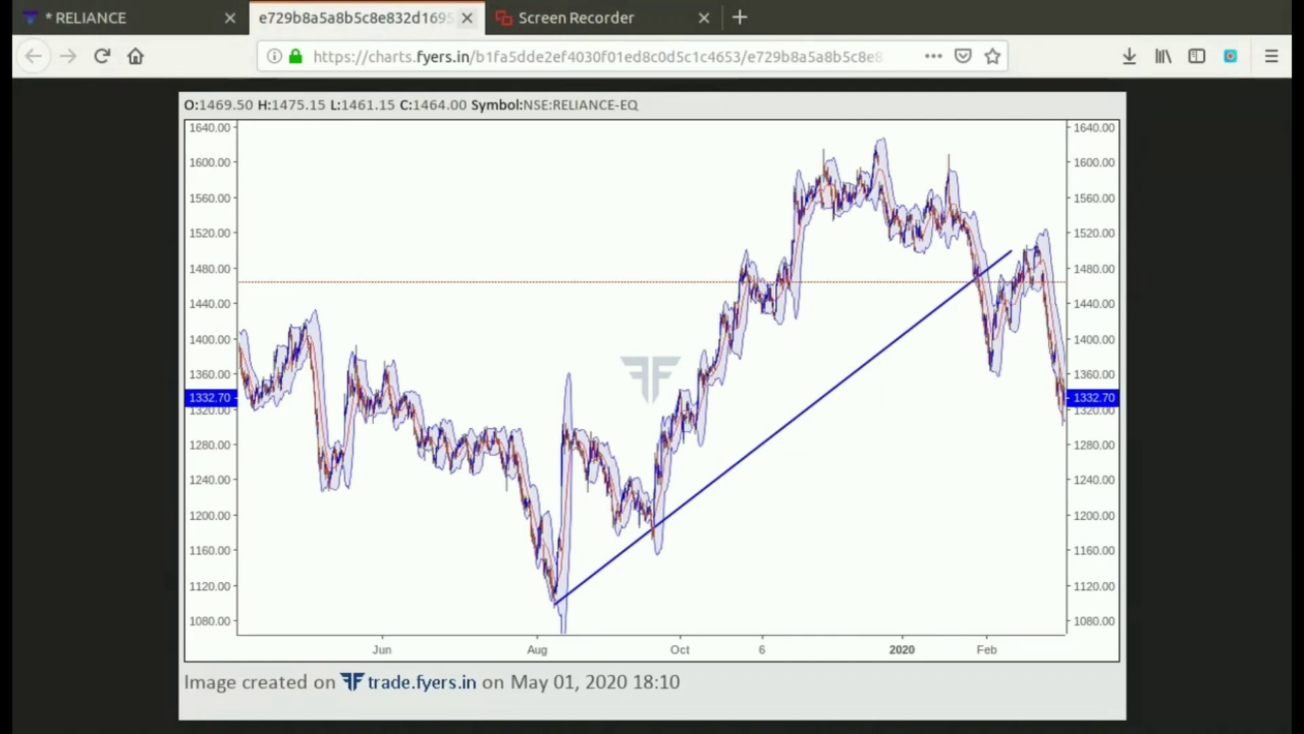
click(467, 17)
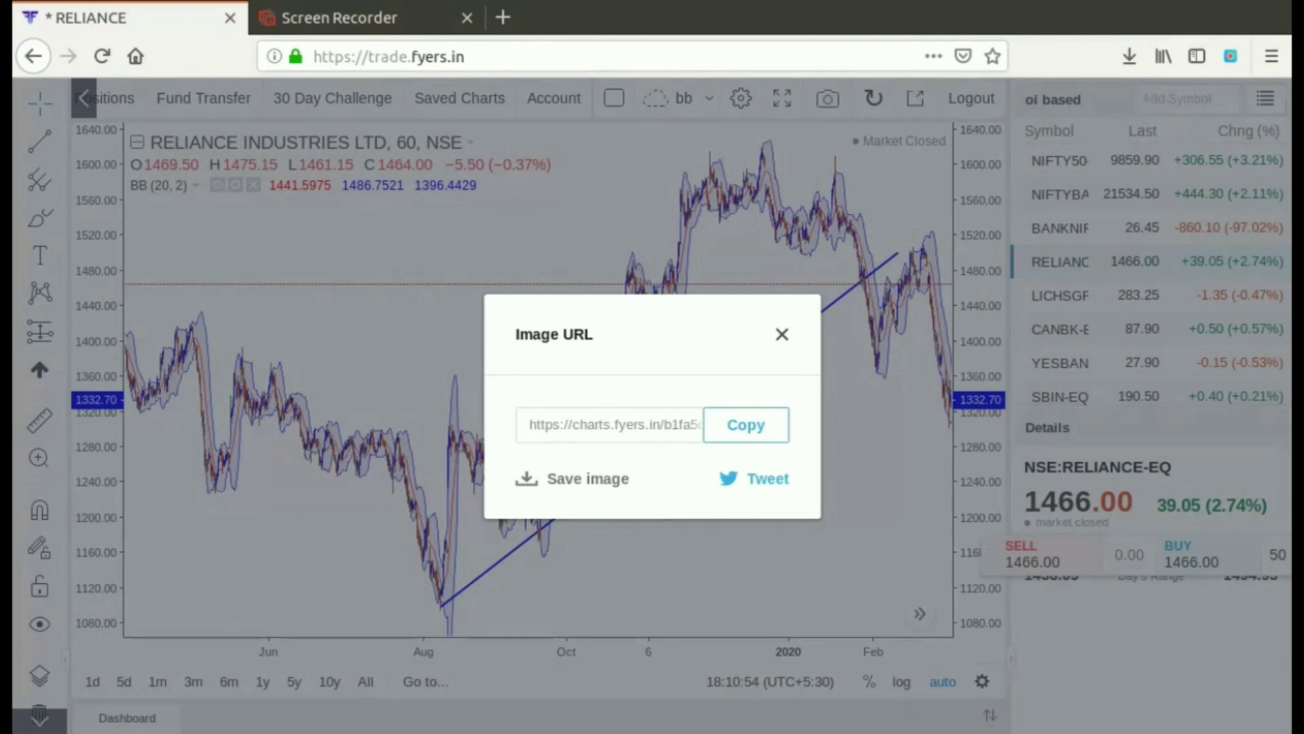
click(781, 335)
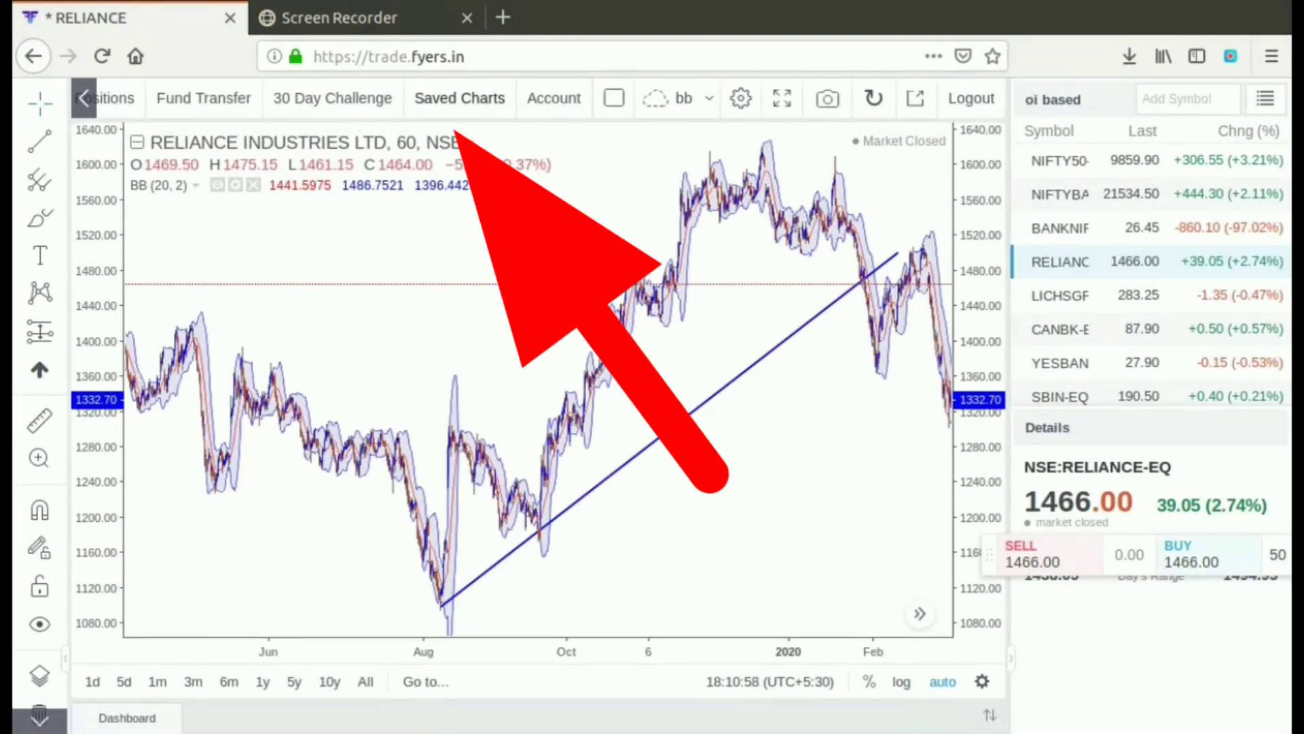
click(460, 98)
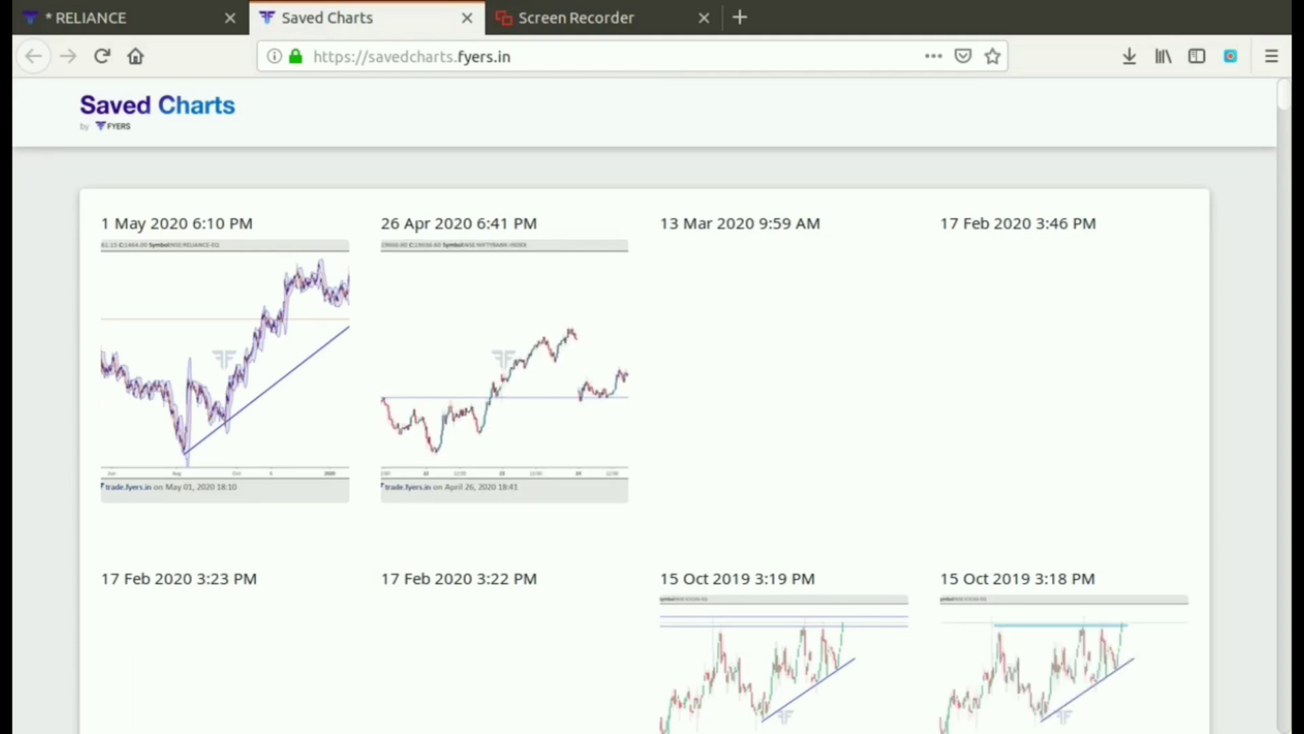
scroll(644, 421, down, 10)
scroll(644, 421, up, 10)
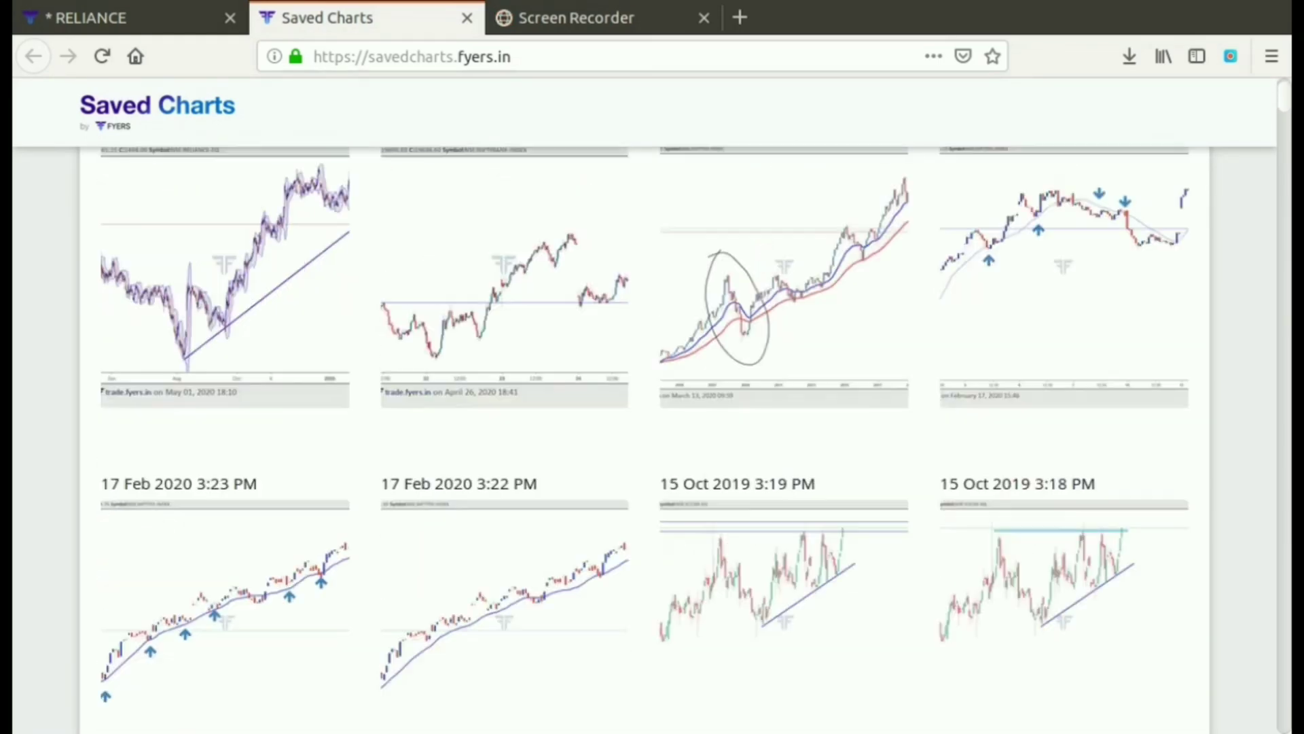
scroll(645, 441, down, 10)
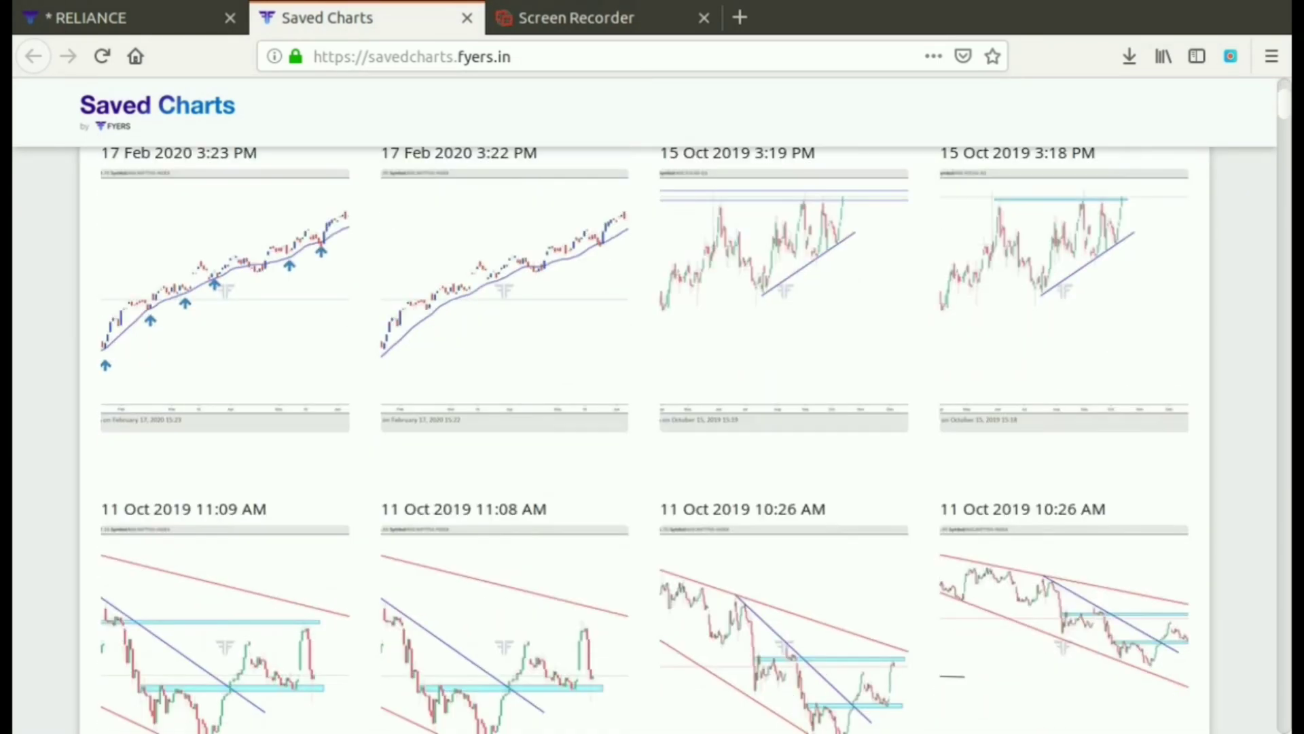
scroll(645, 440, up, 12)
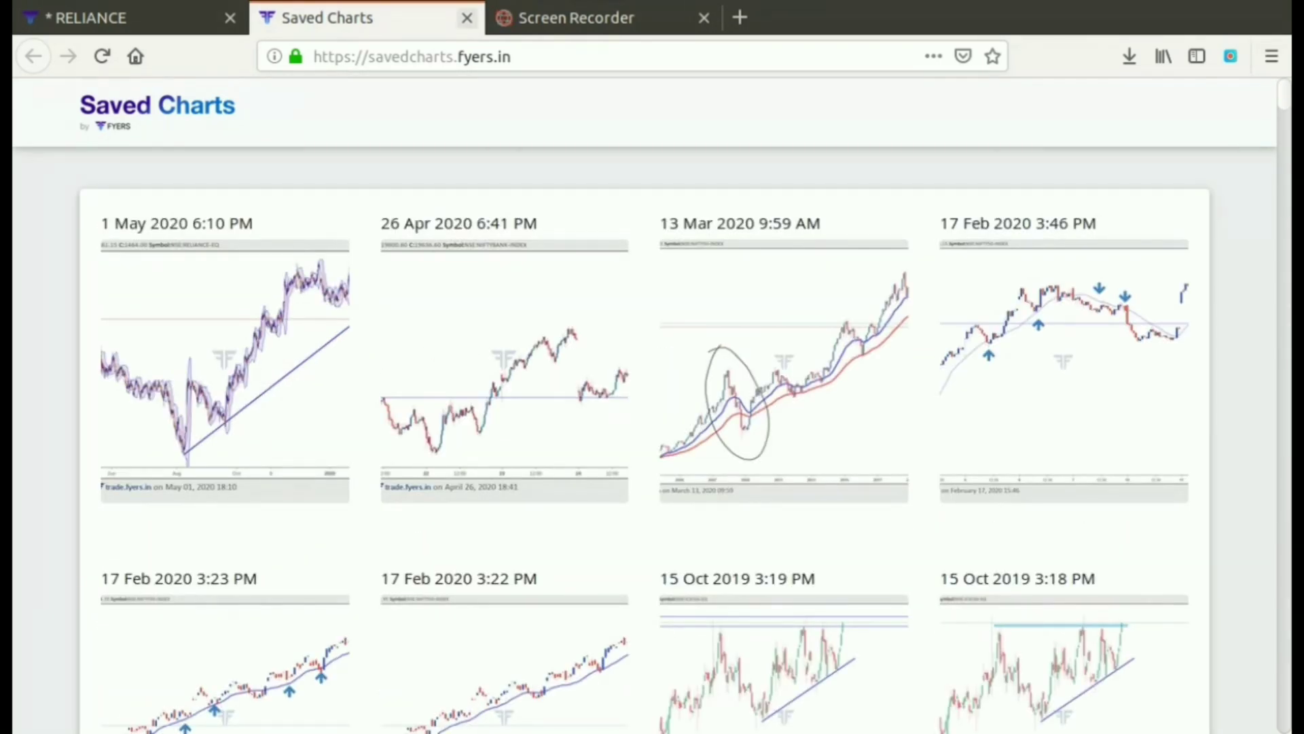
click(467, 19)
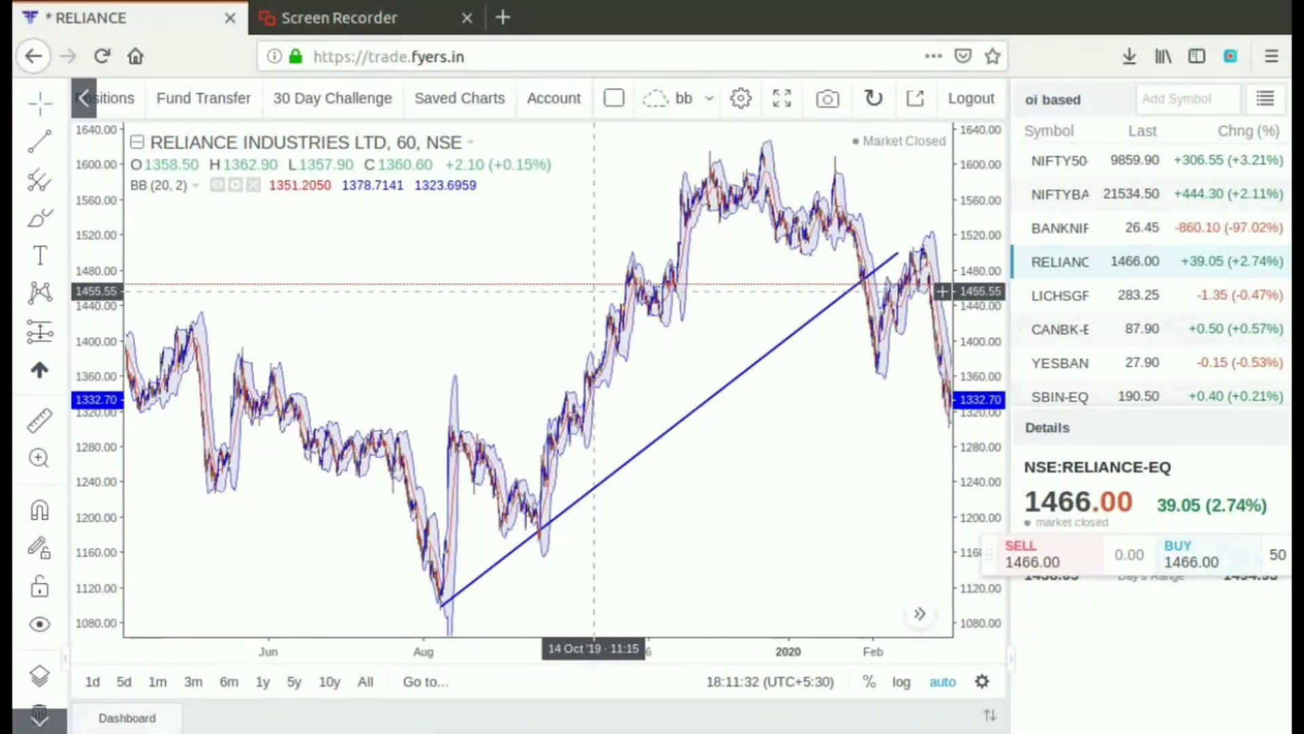
Delete the Bollinger Bands indicator and the blue trendline from the RELIANCE chart.
click(253, 185)
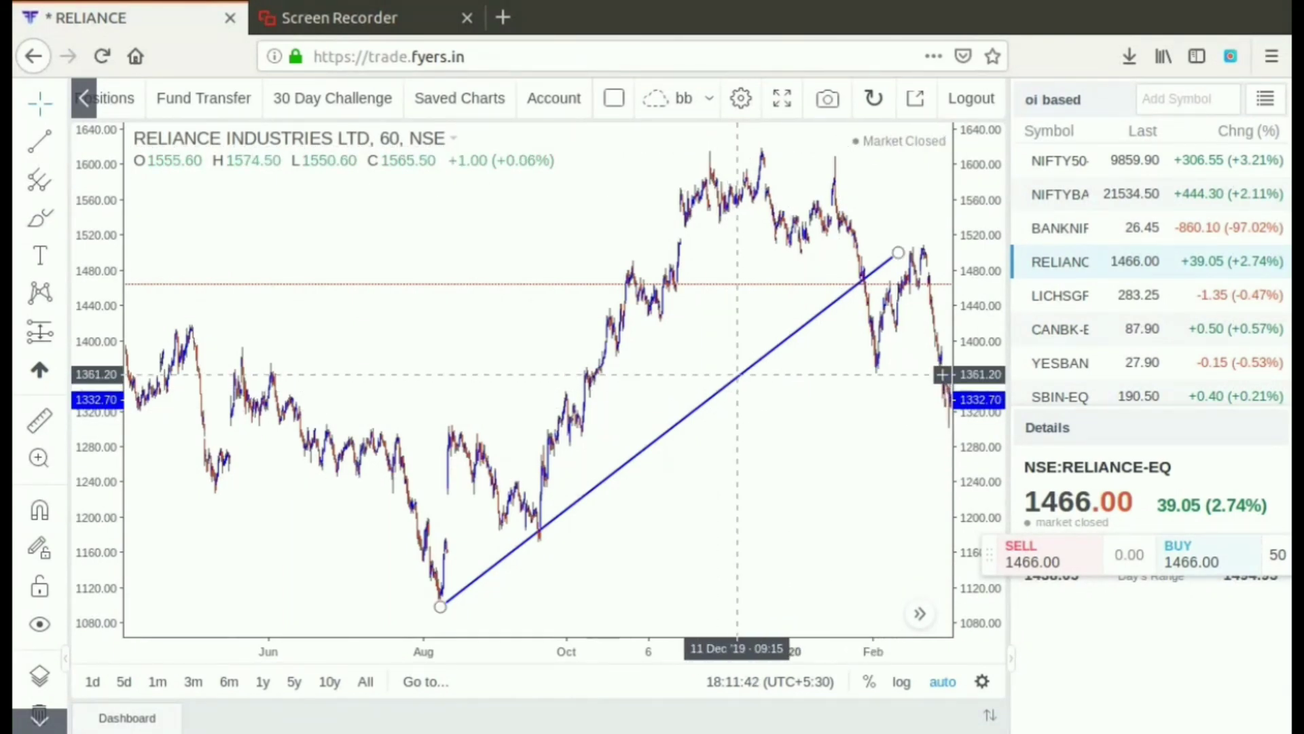
click(740, 376)
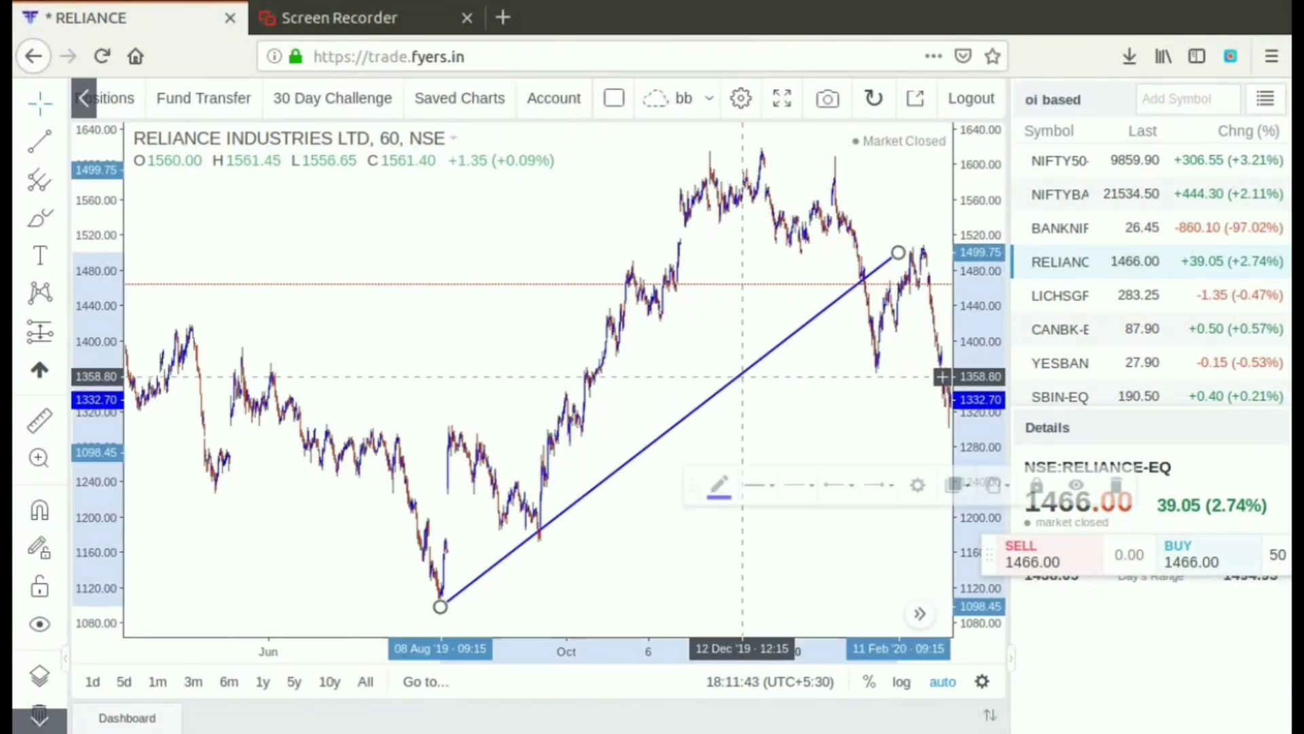
key(Delete)
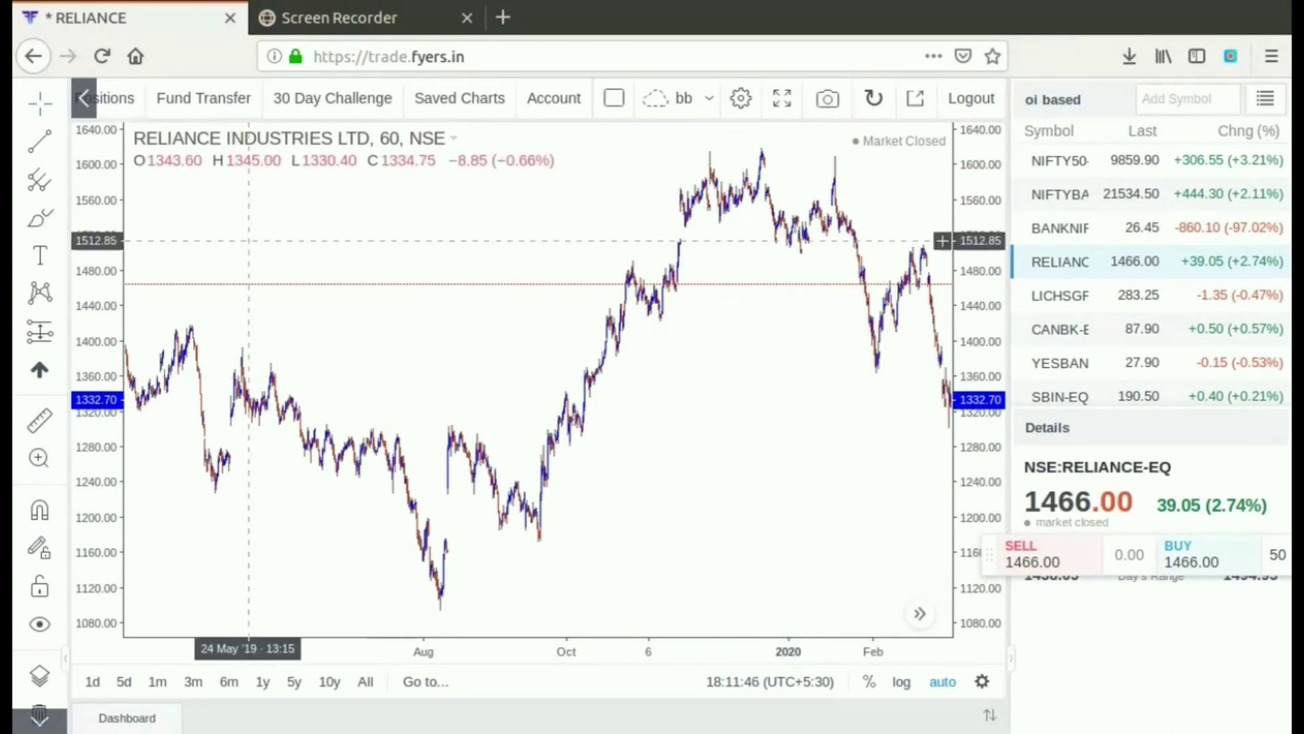
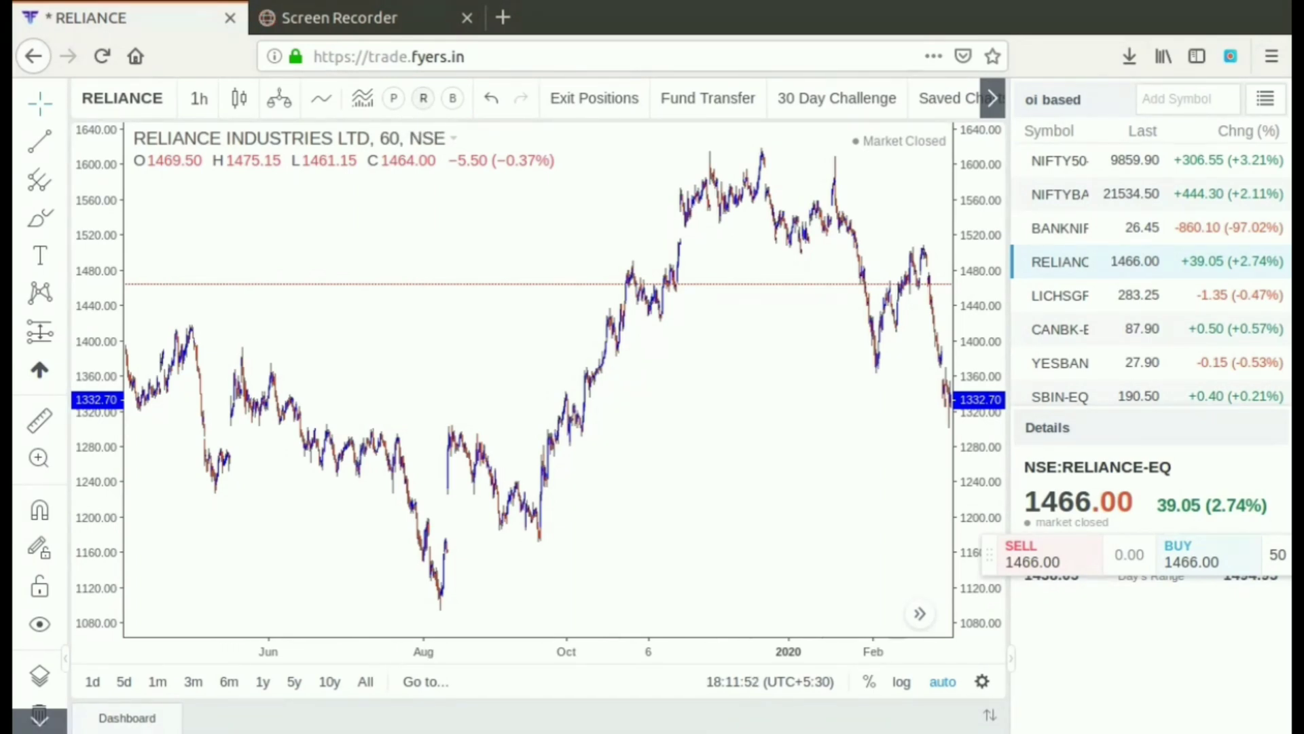
Add Bollinger Bands (20, 2) and a Relative Strength Index (14) pane to the hourly RELIANCE chart.
click(423, 99)
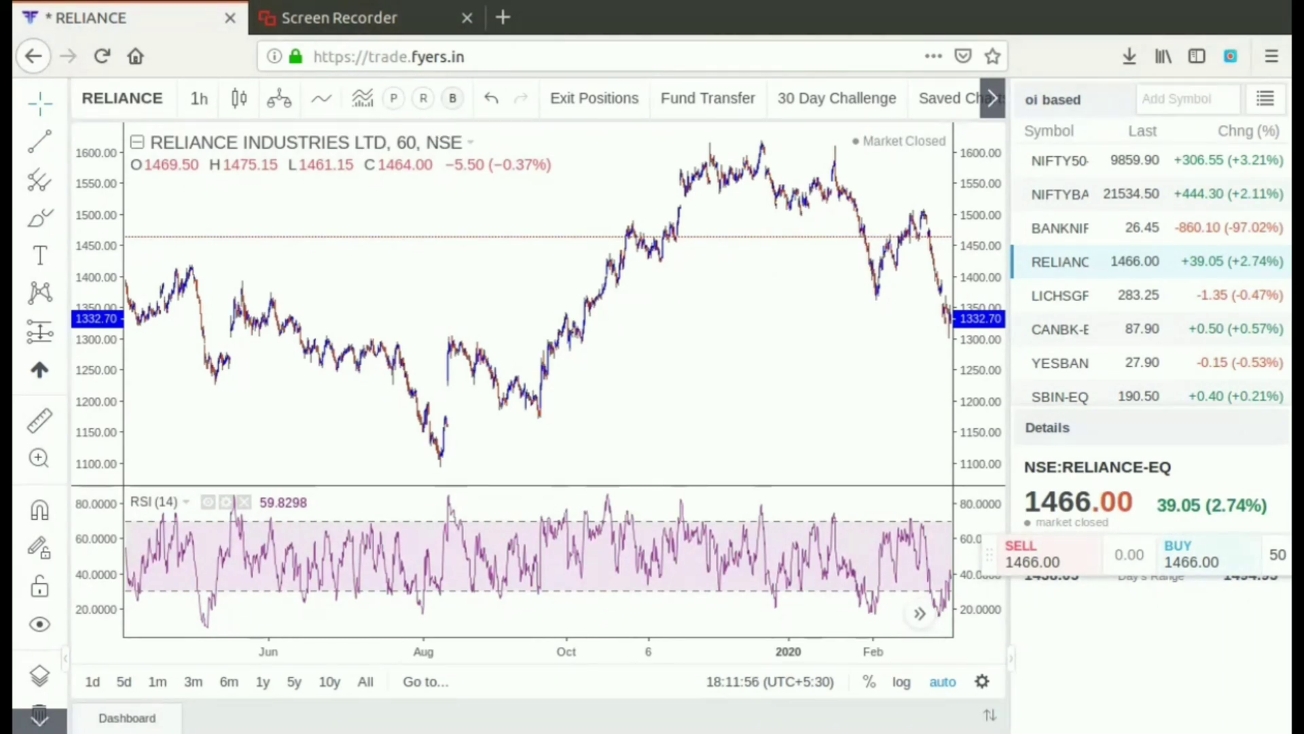
click(453, 99)
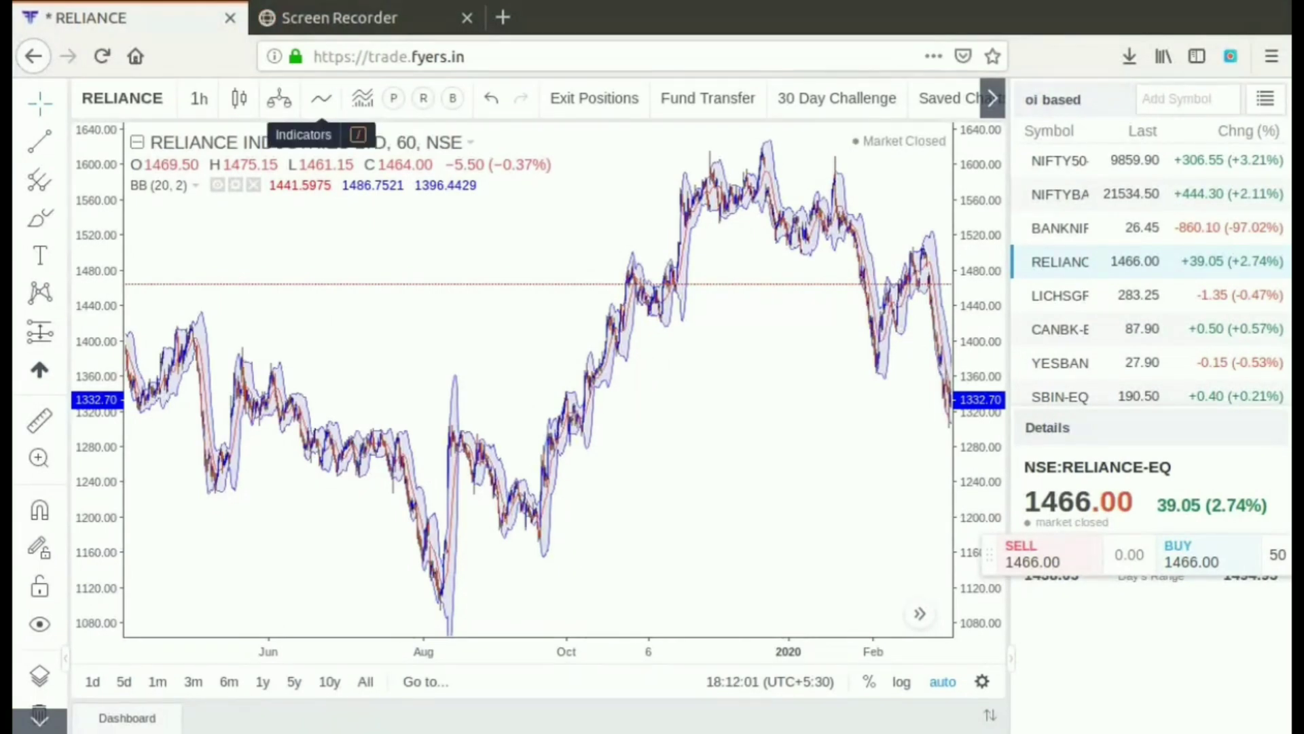
click(321, 98)
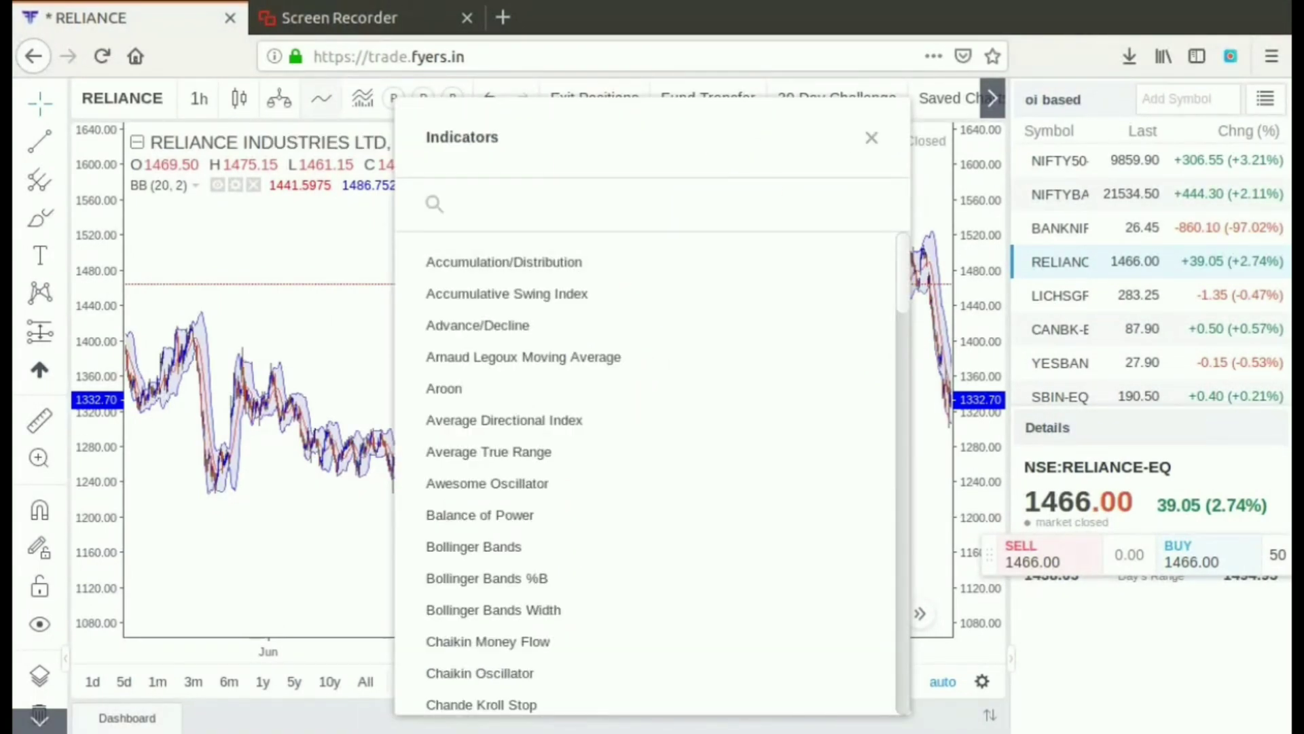
text(rsi)
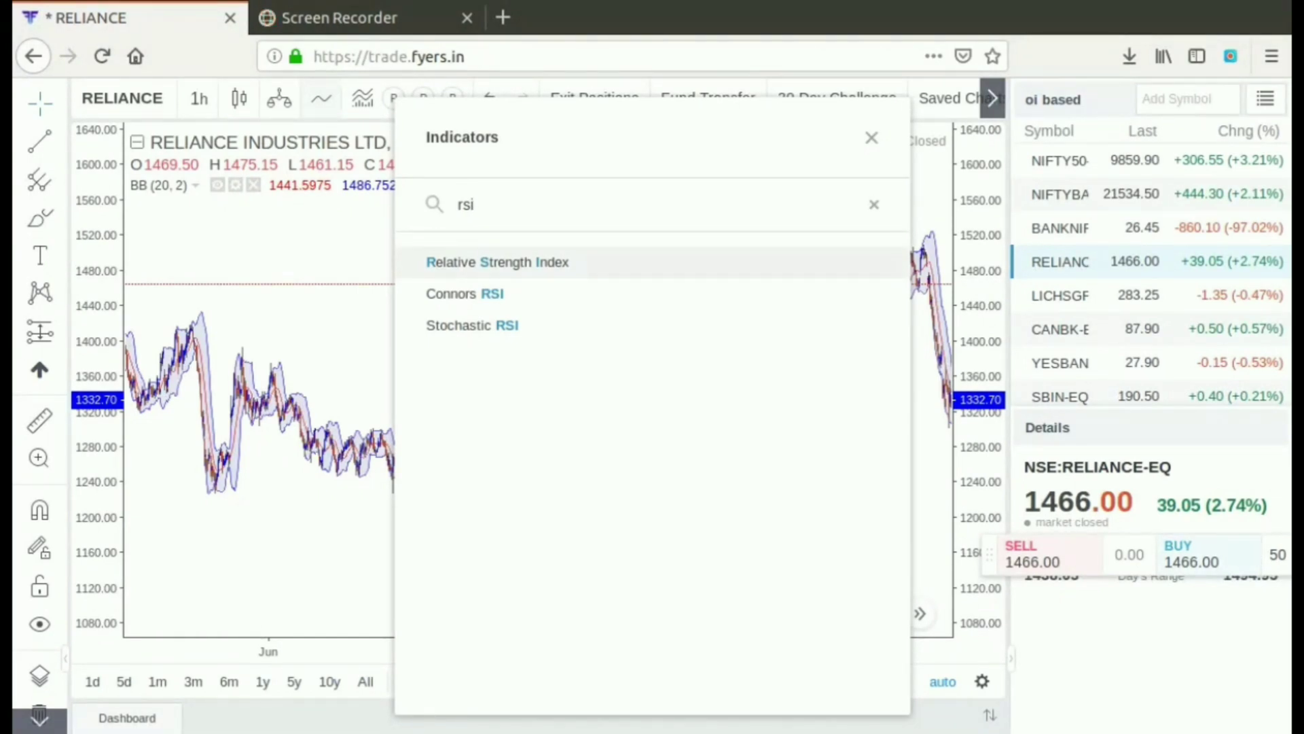
key(Return)
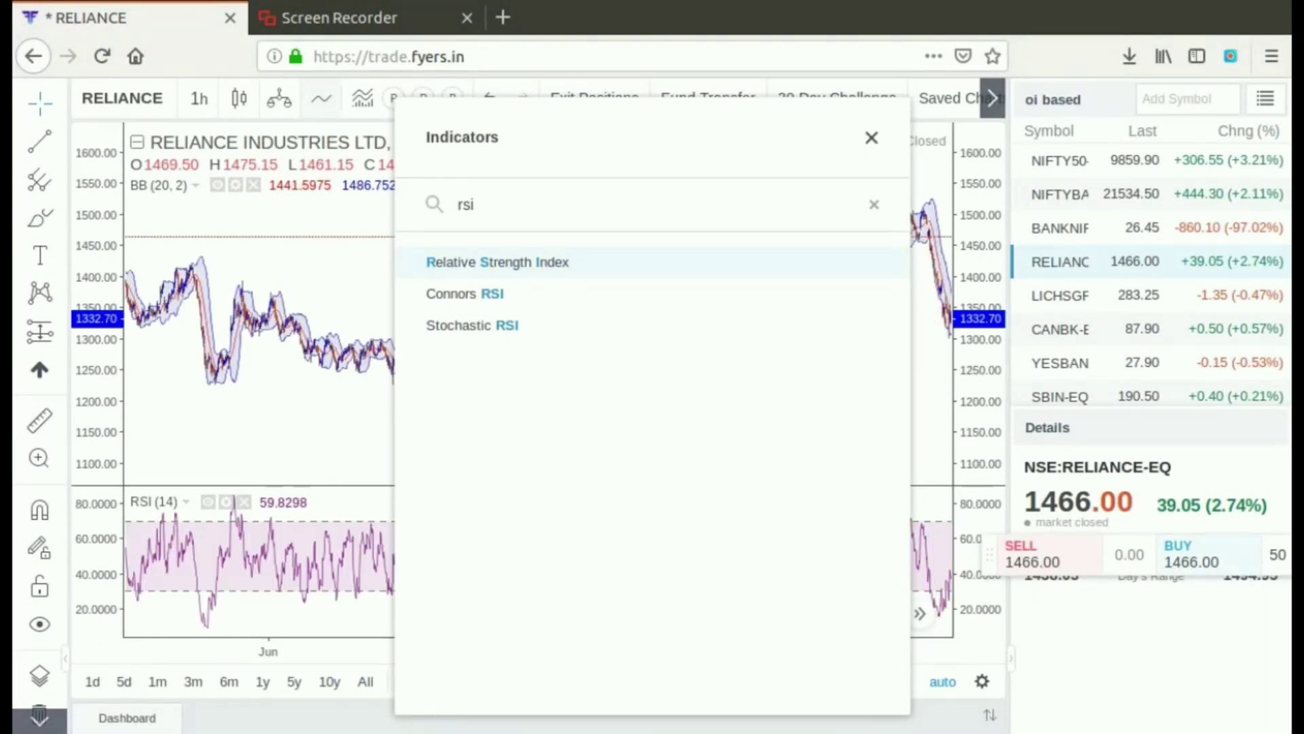
key(Escape)
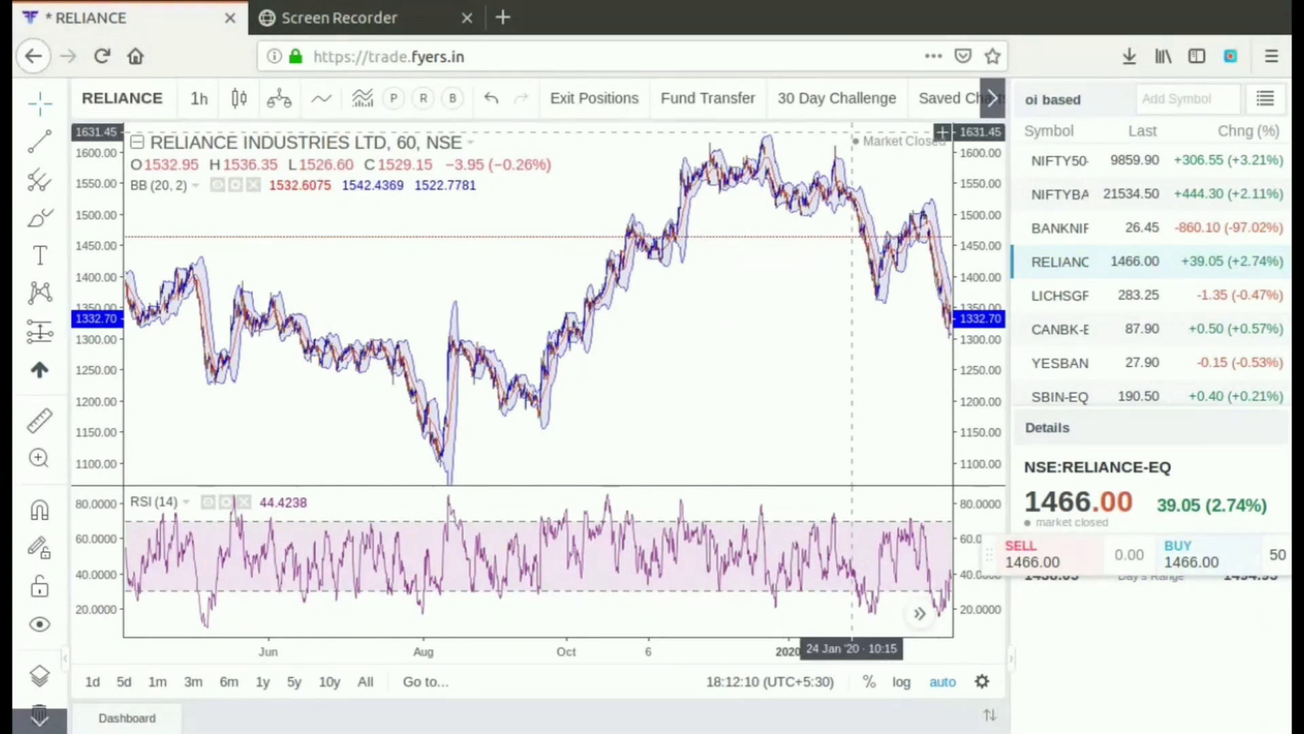
click(993, 98)
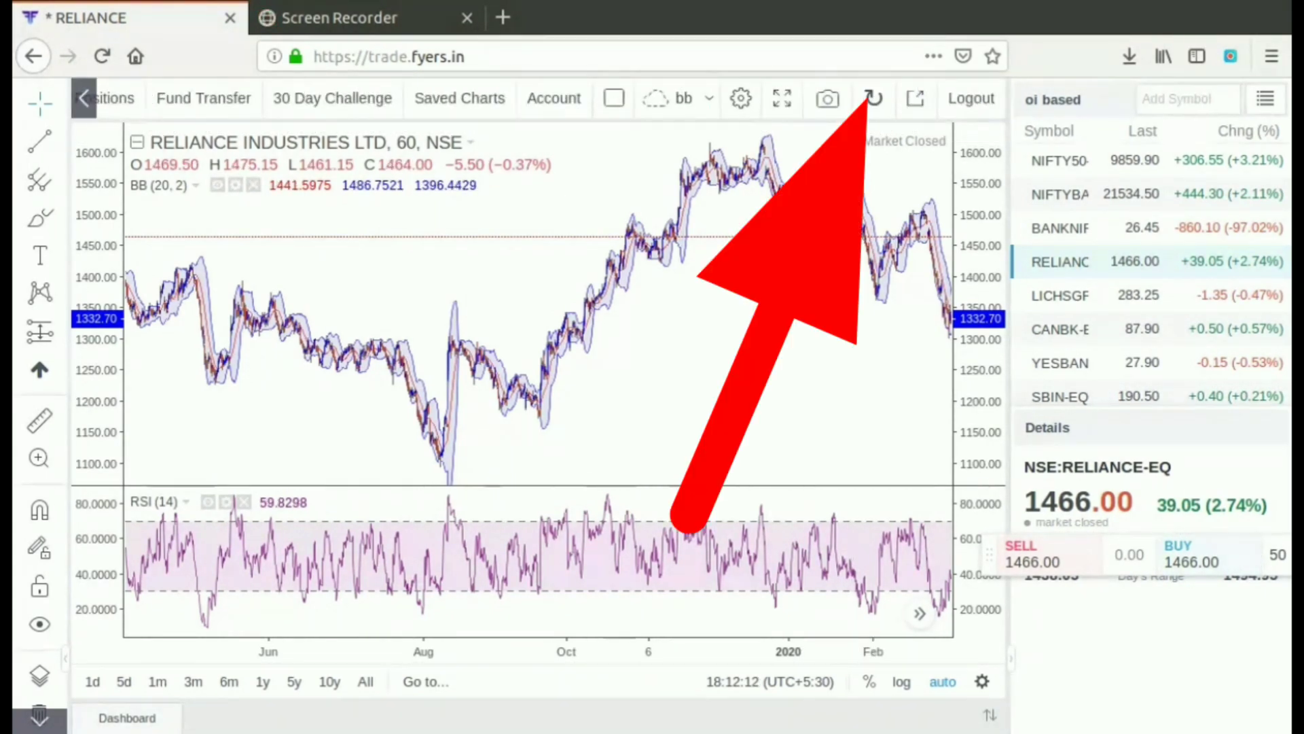
click(709, 99)
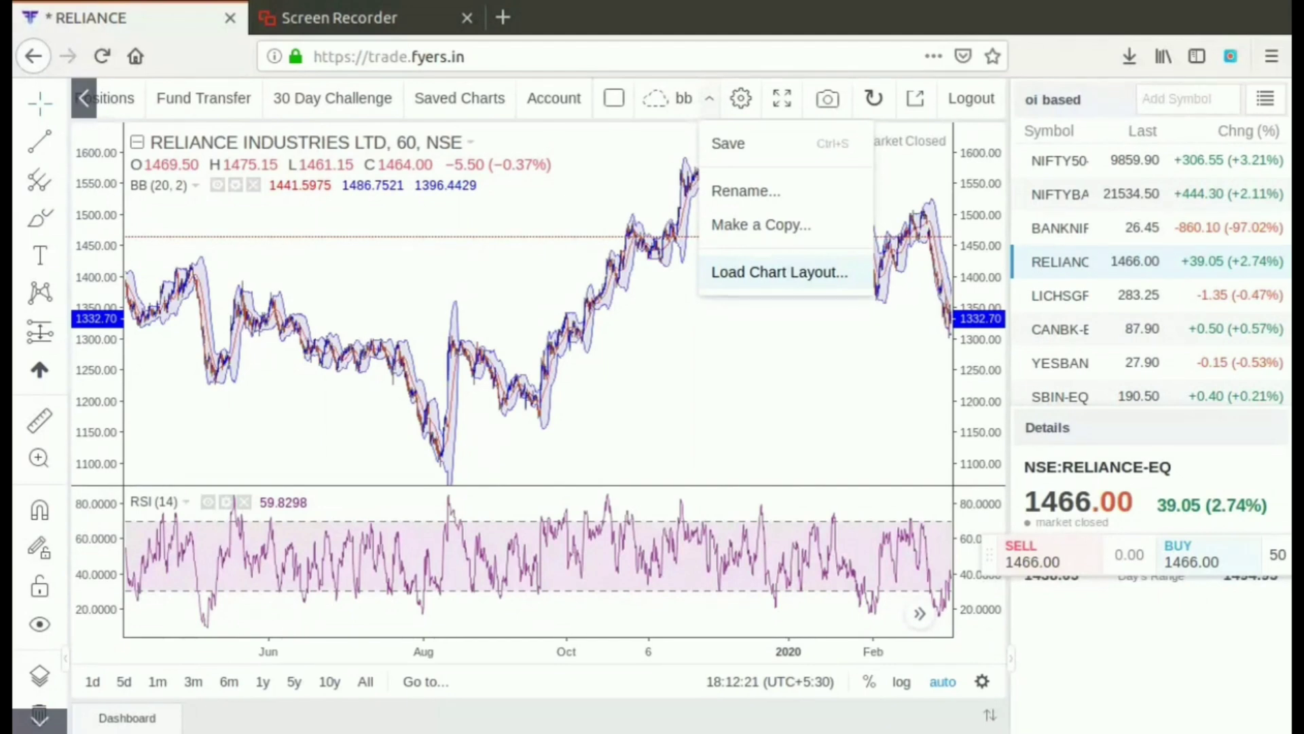
click(779, 272)
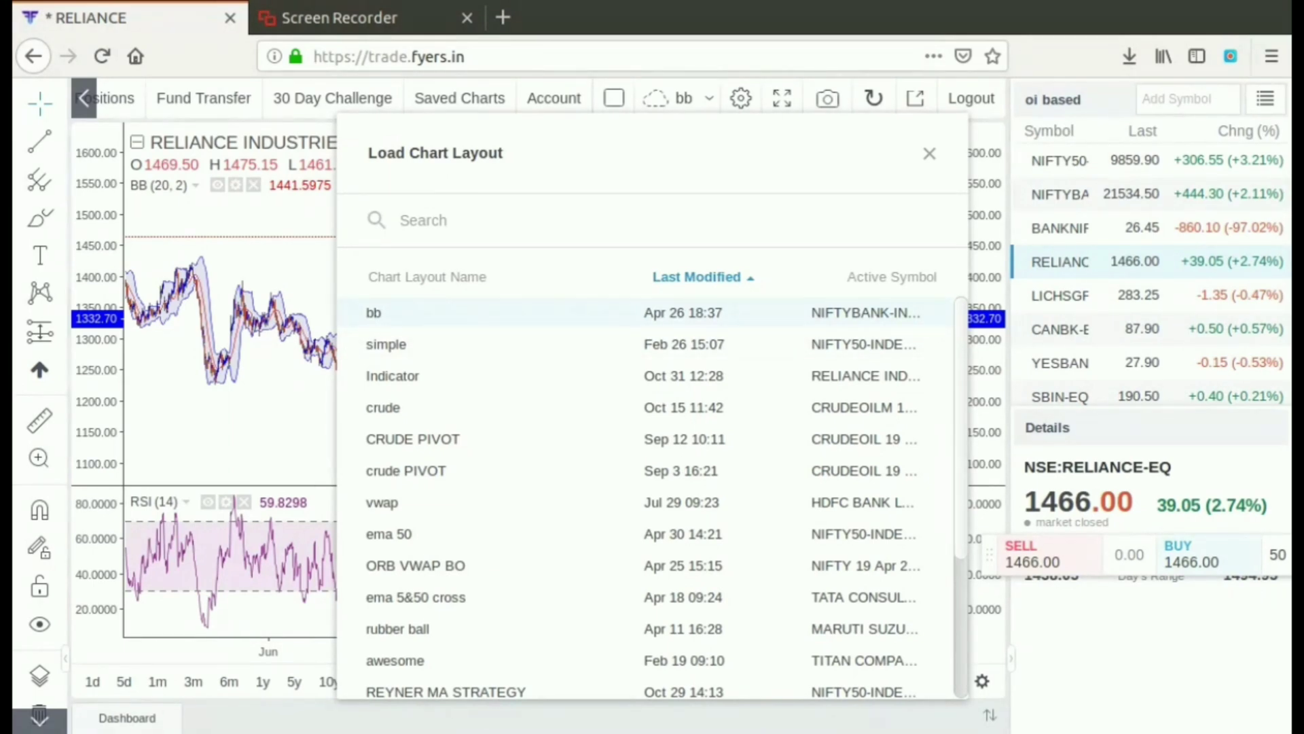
scroll(652, 495, down, 3)
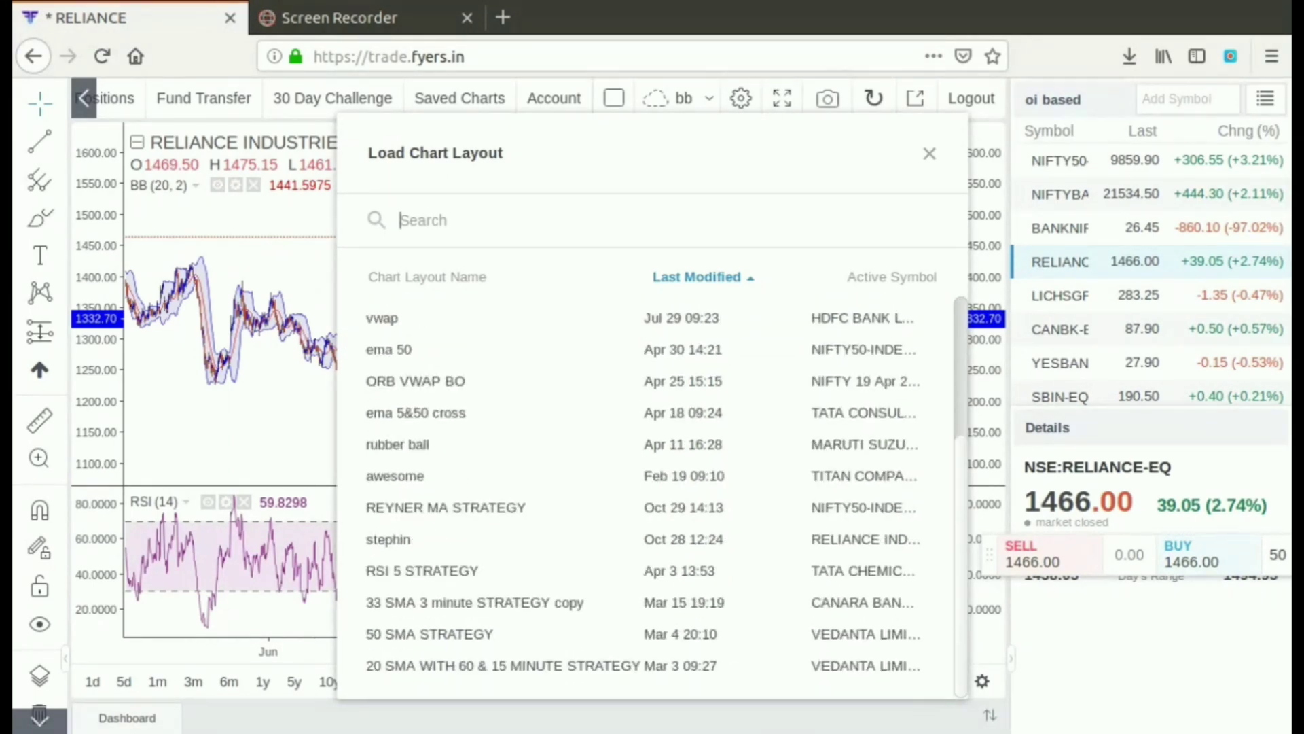
scroll(652, 496, up, 3)
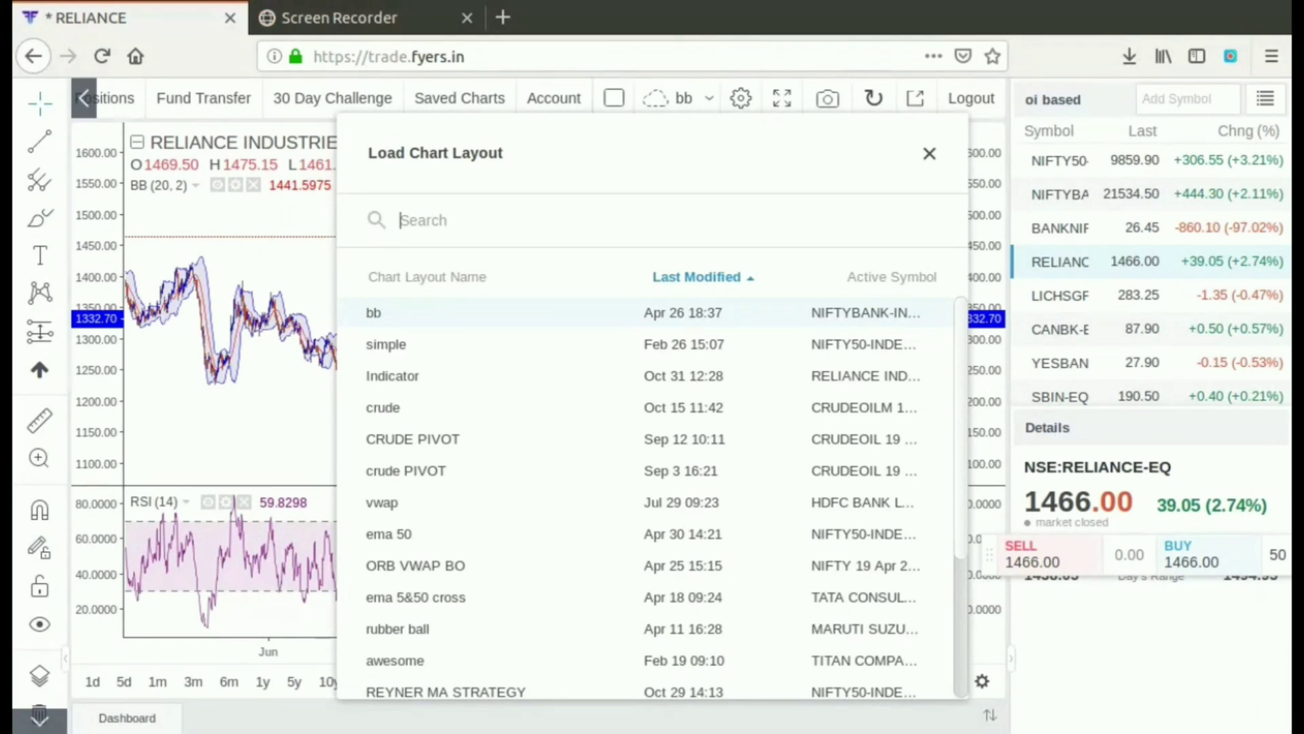
click(929, 153)
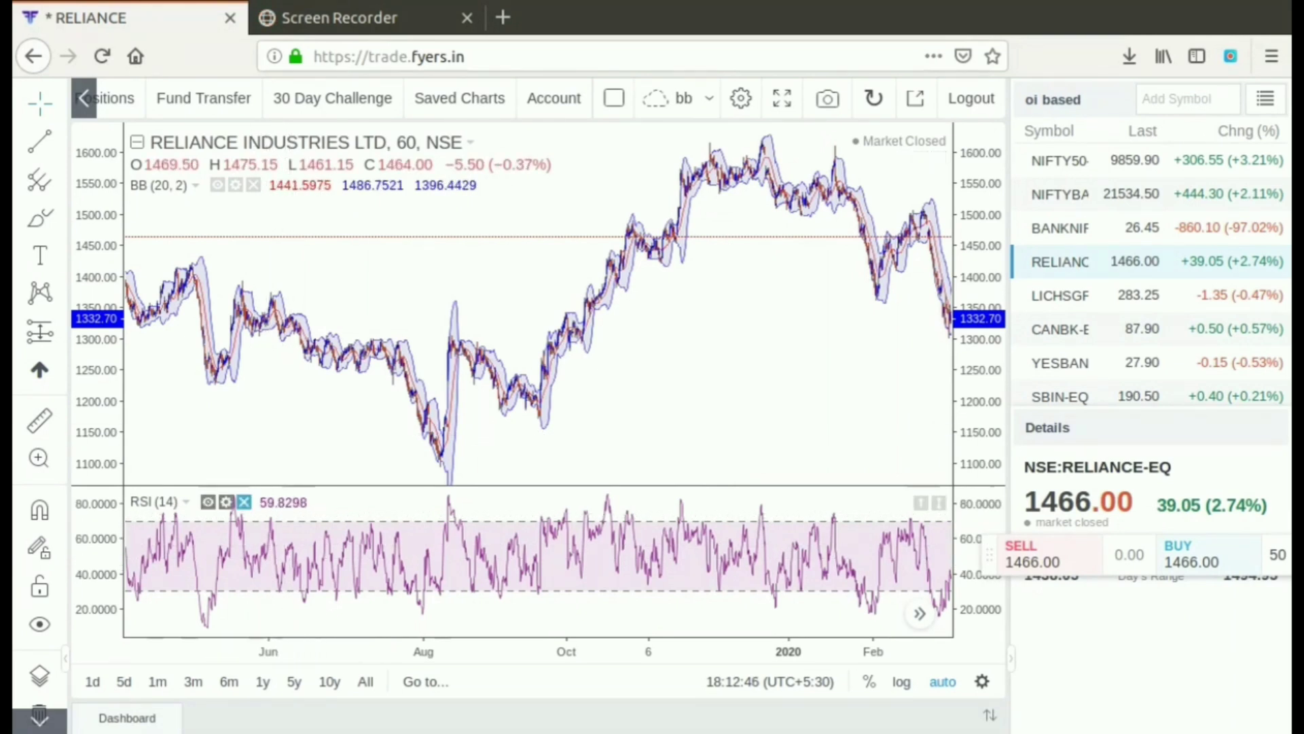
Remove the RSI pane and Bollinger Bands, then shift the chart toward later bars.
click(244, 502)
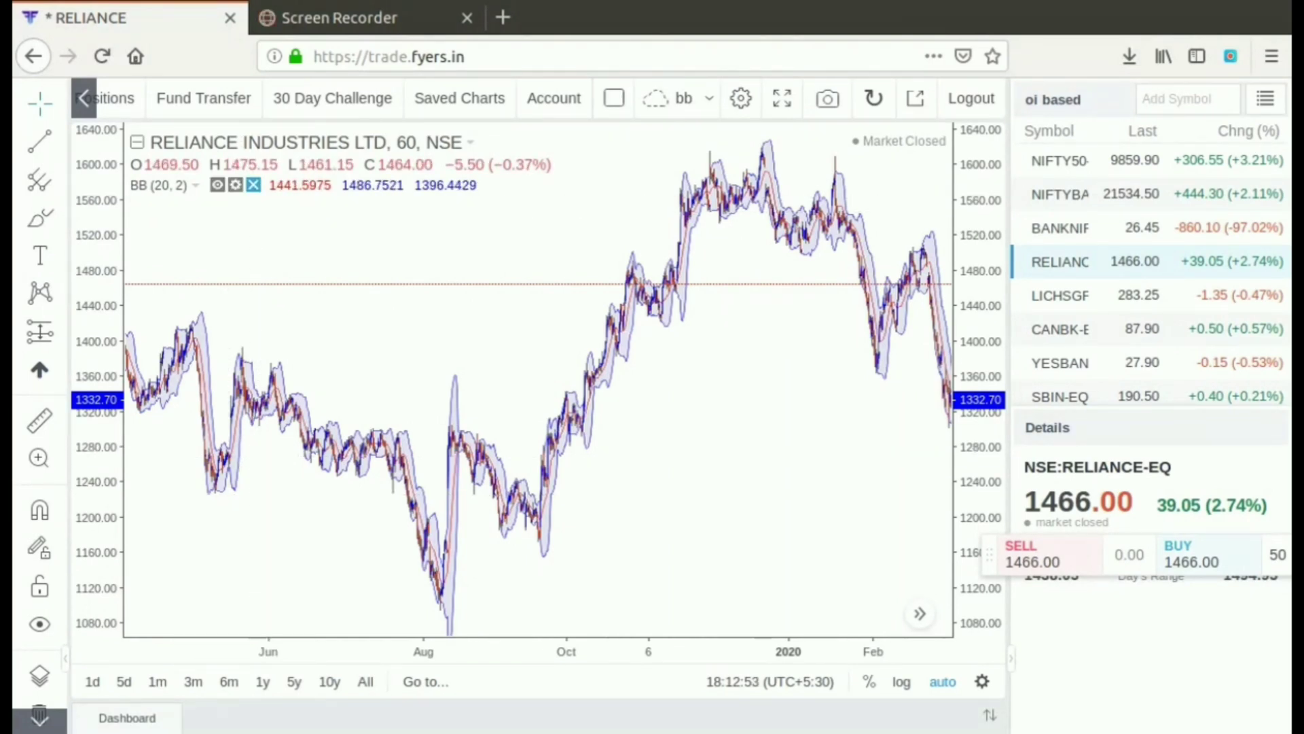
click(254, 185)
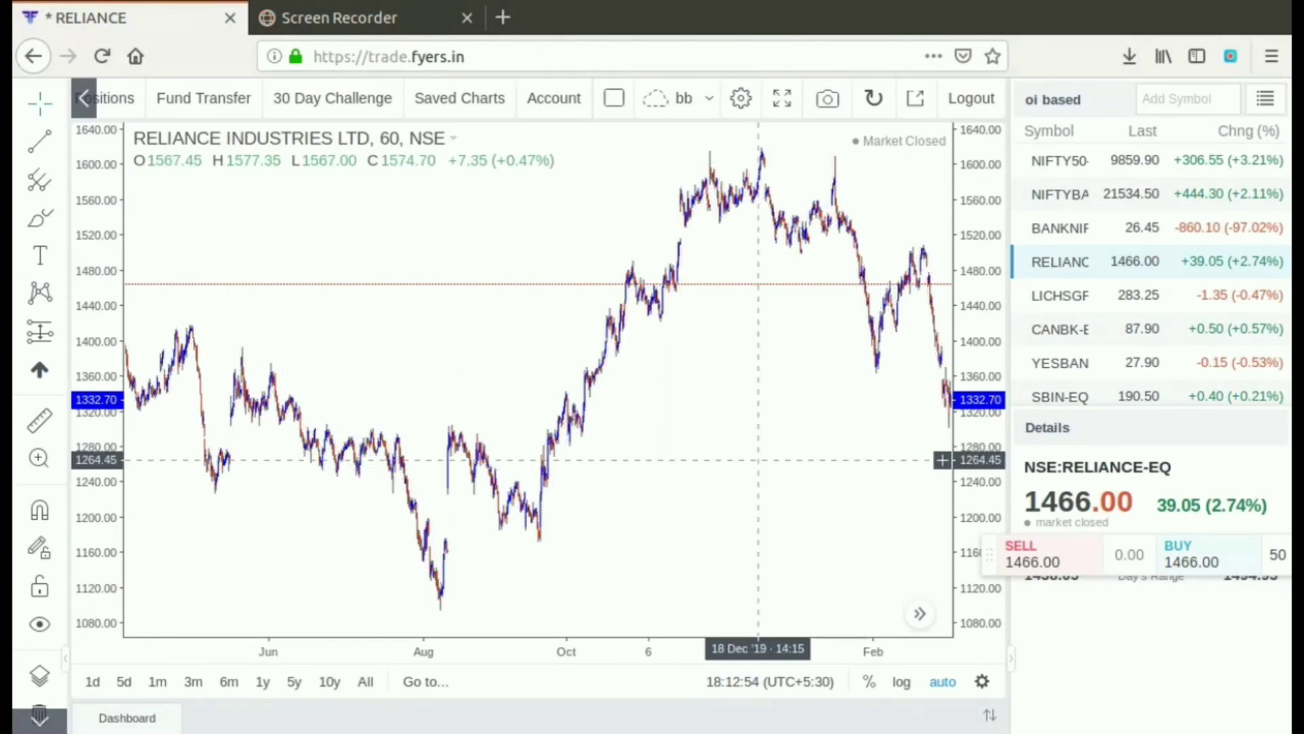
drag(655, 475, 600, 480)
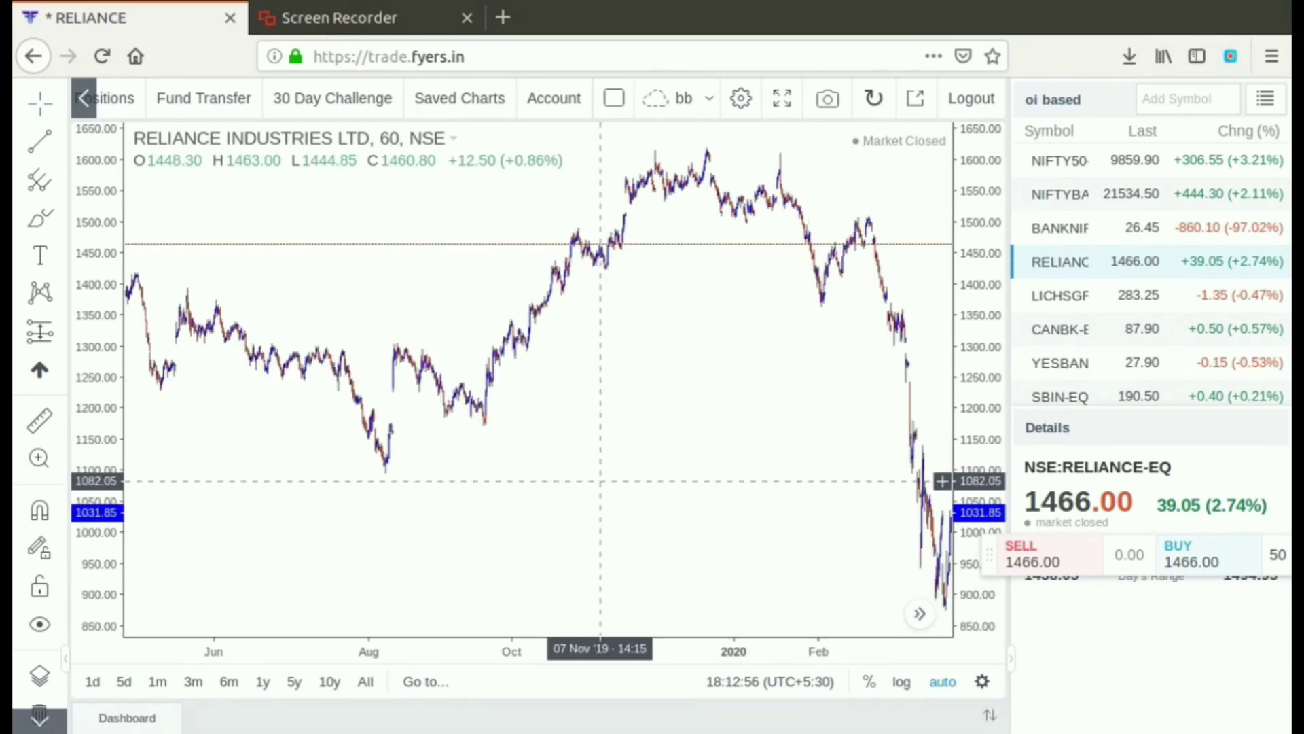
scroll(599, 480, right, 4)
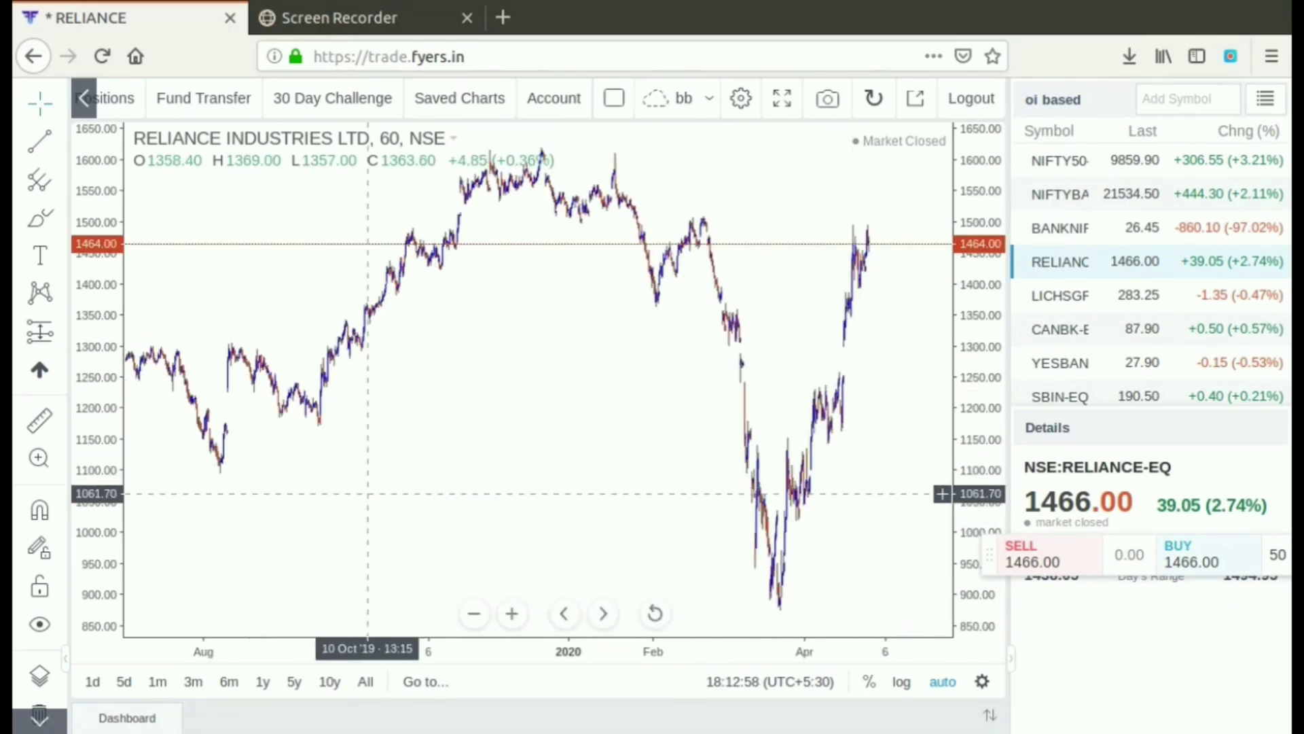
Open the NIFTY50 chart on 1-week candles and zoom out to older history.
click(1059, 160)
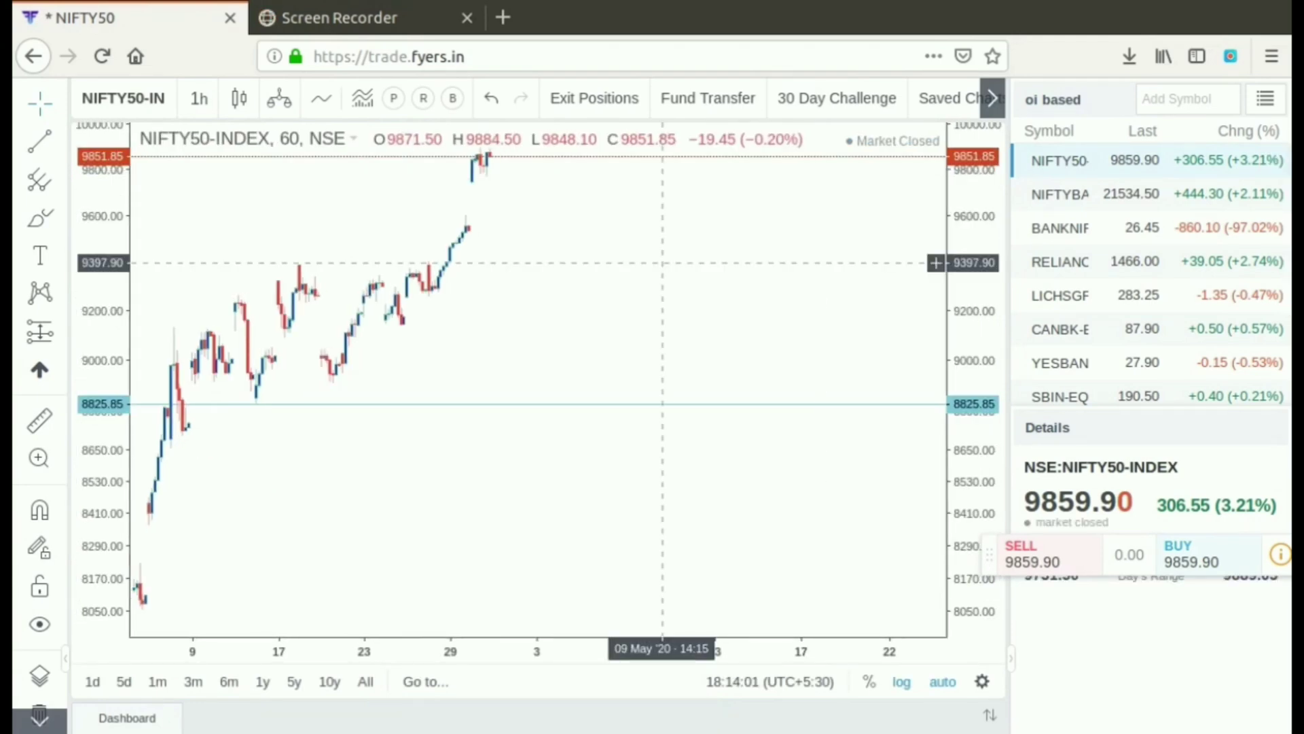
click(199, 99)
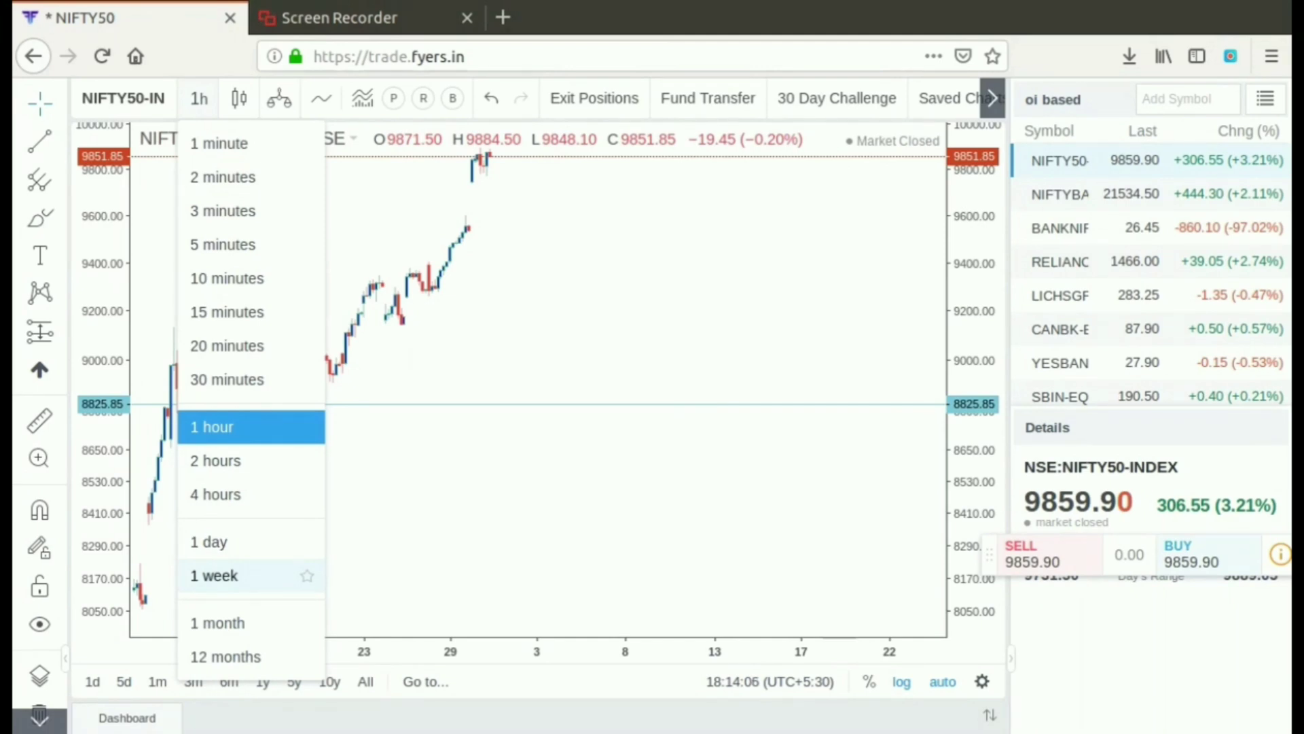
click(216, 575)
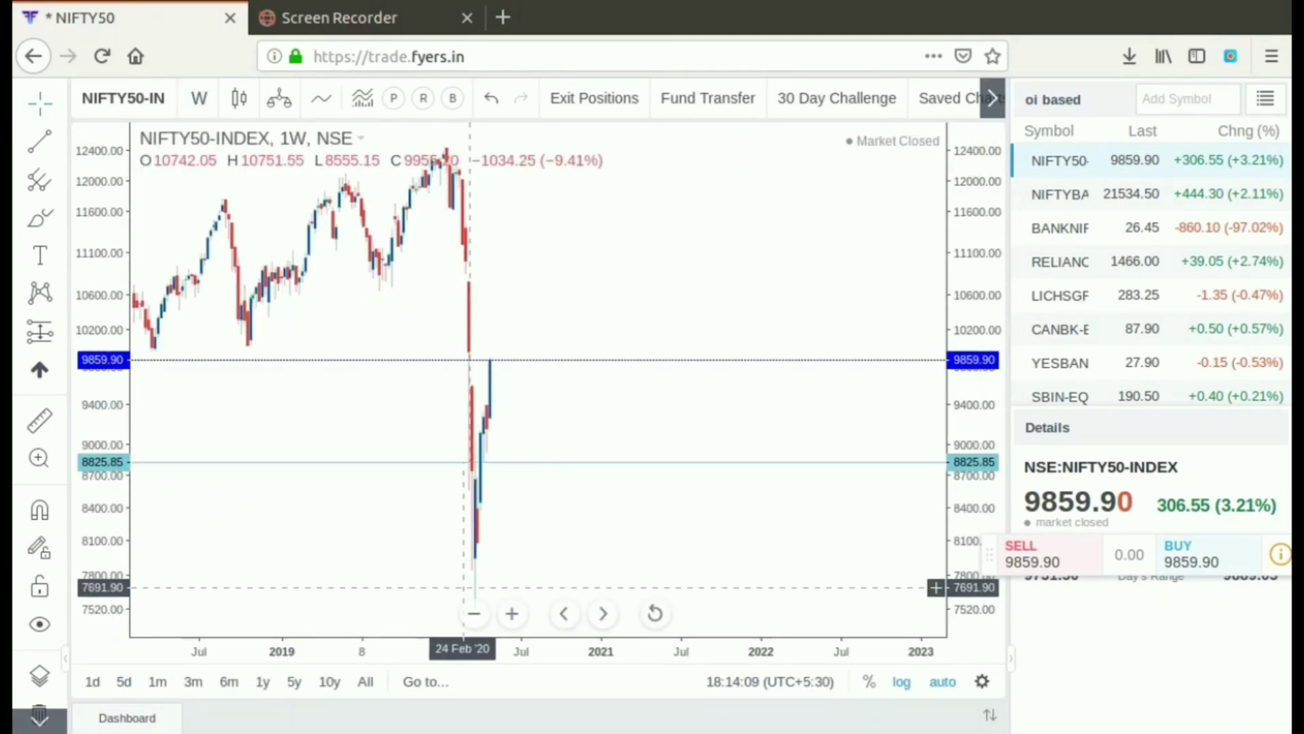
click(474, 613)
click(474, 614)
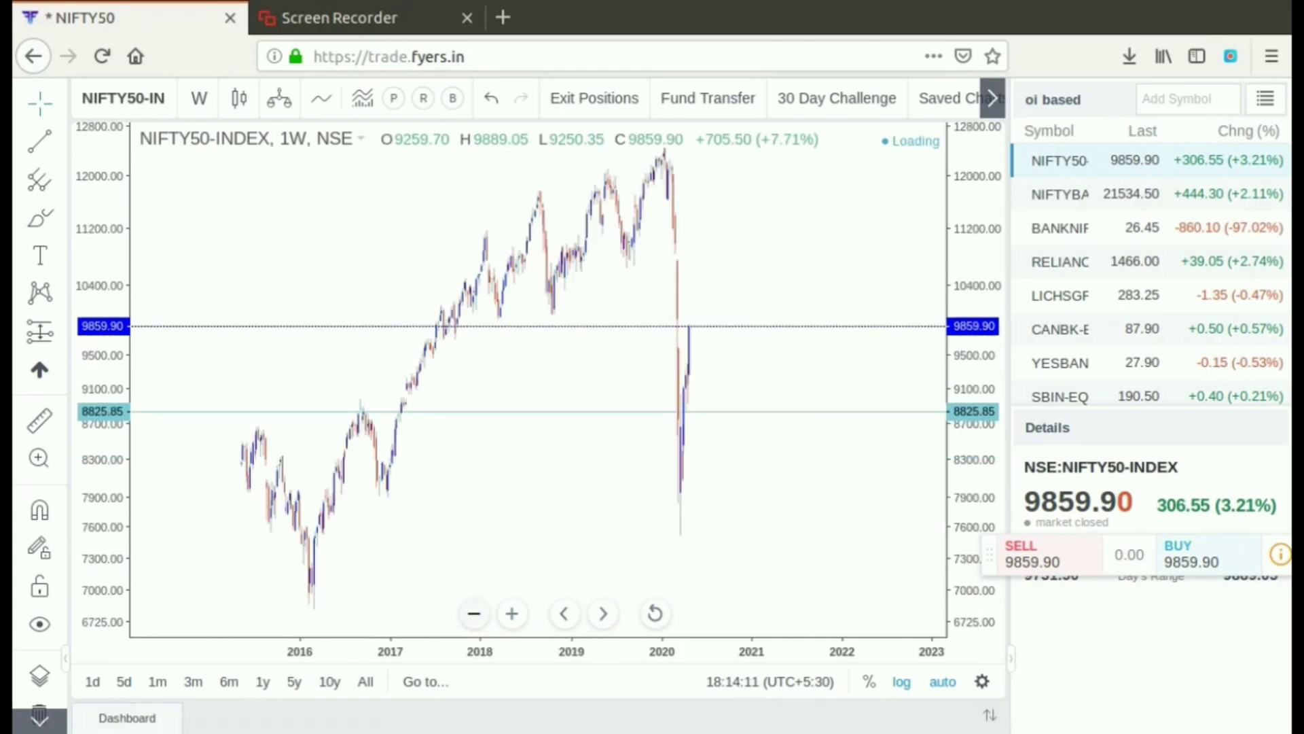
click(474, 613)
click(474, 613)
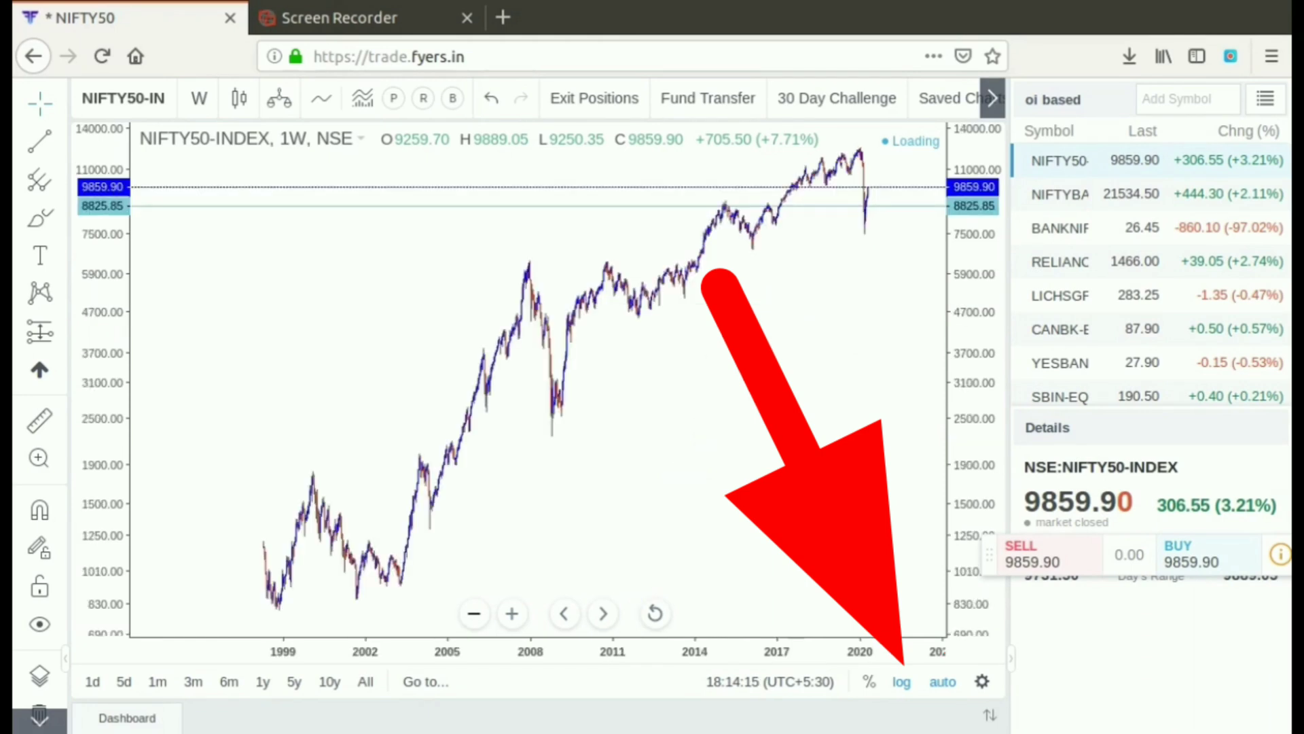
Toggle the price axis between linear and log scale, ending on linear.
click(901, 681)
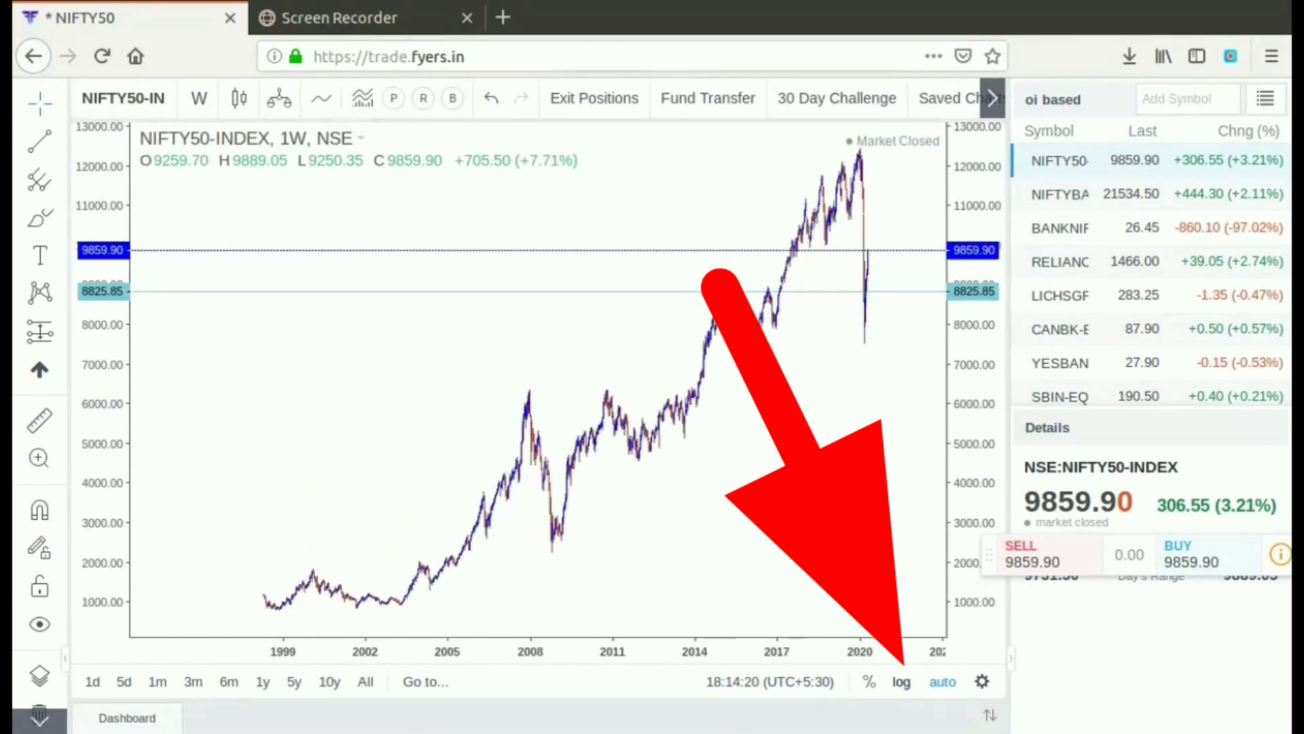
click(901, 681)
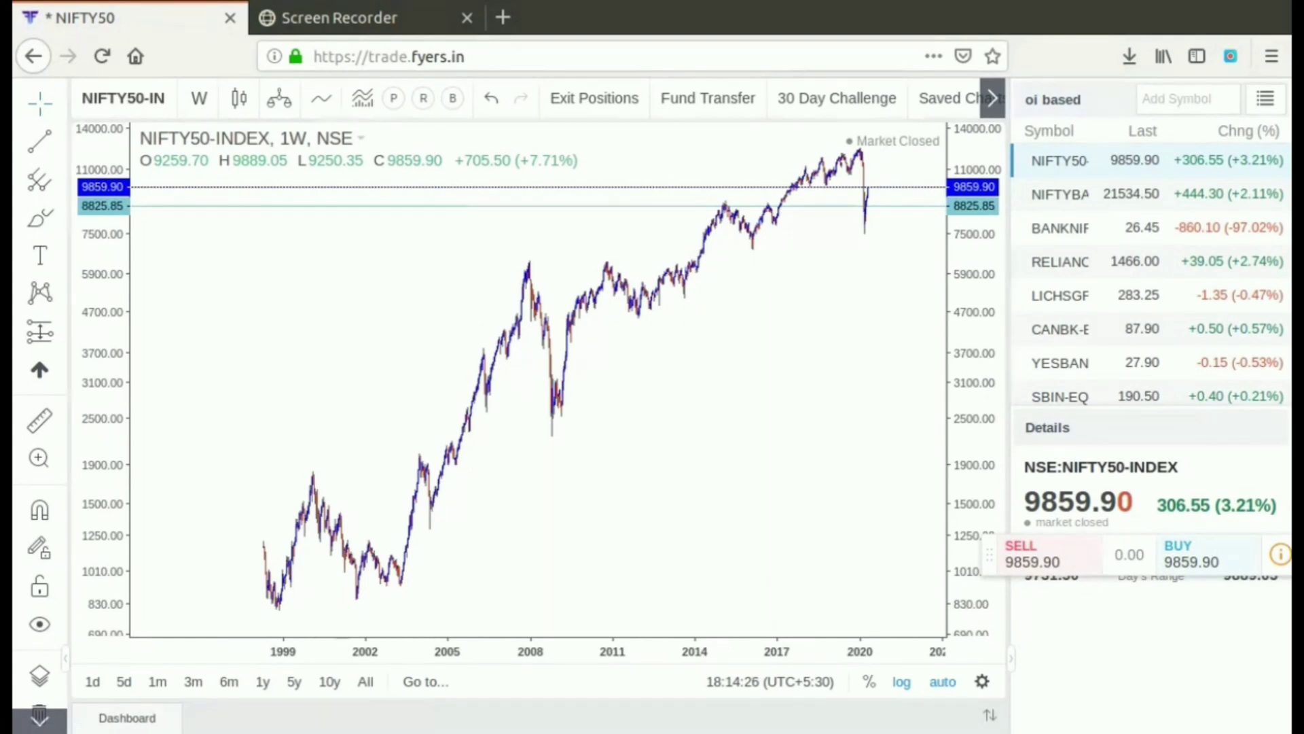
click(901, 682)
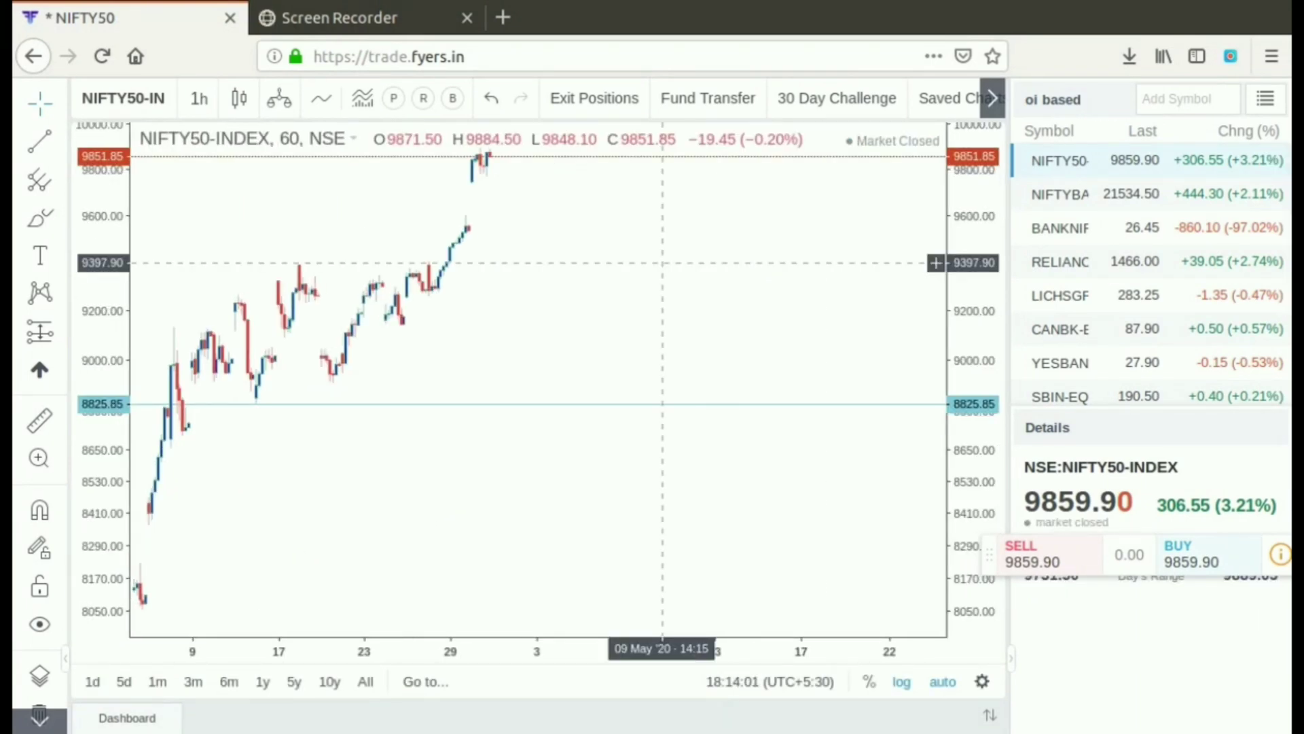
Reapply 1-week candles and zoom out until NIFTY50 history reaches back to 1999.
click(199, 99)
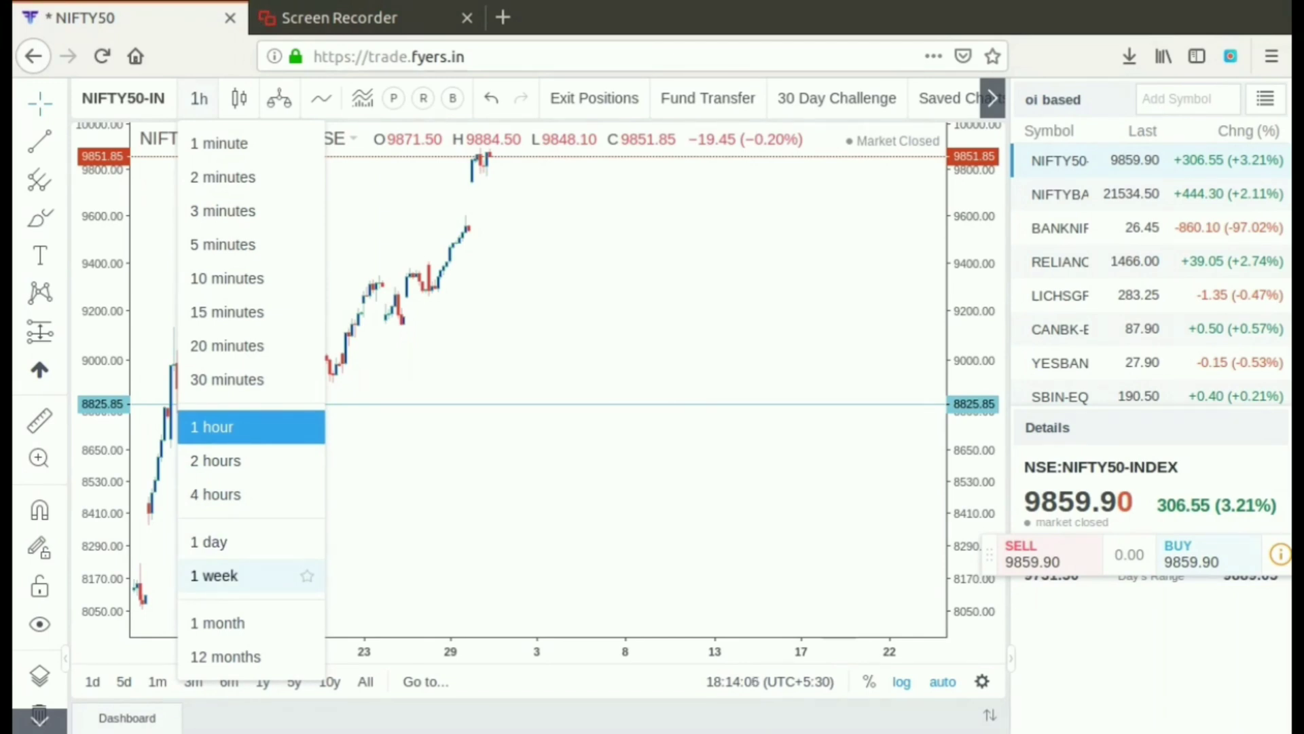
click(217, 575)
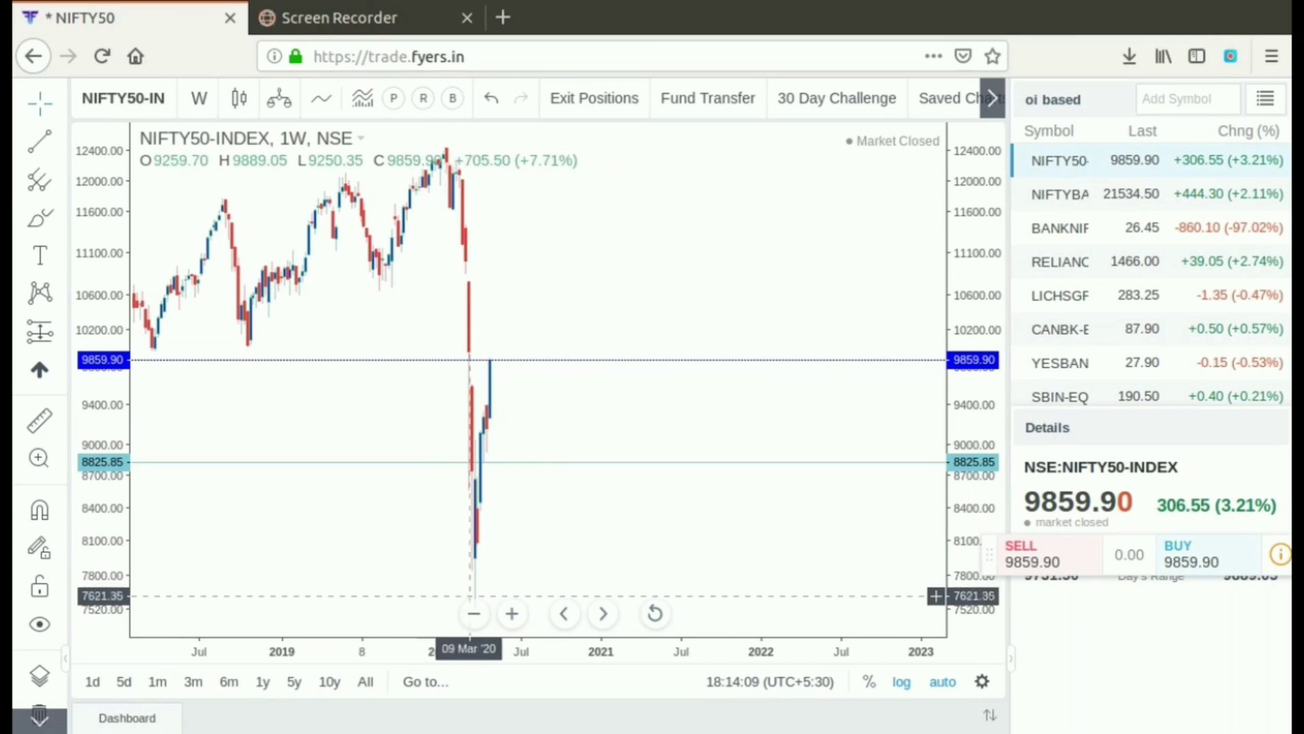
click(474, 613)
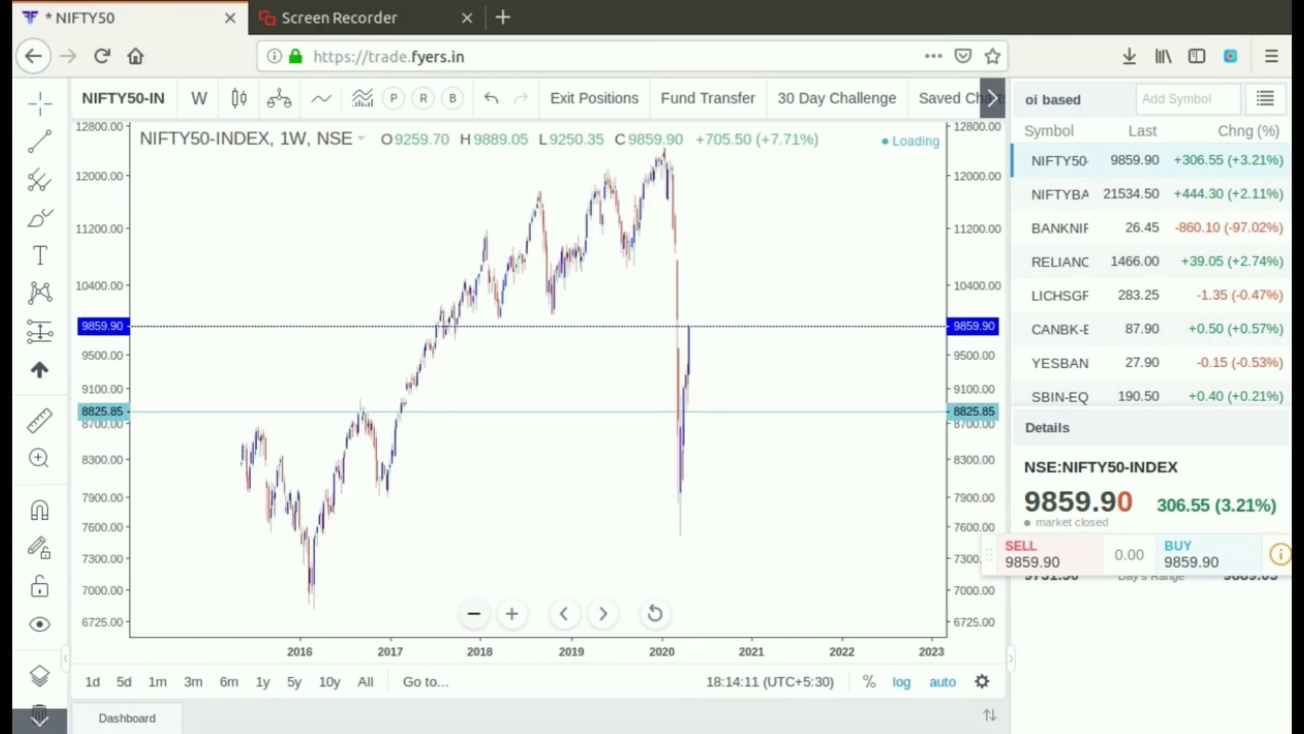
click(474, 613)
click(474, 614)
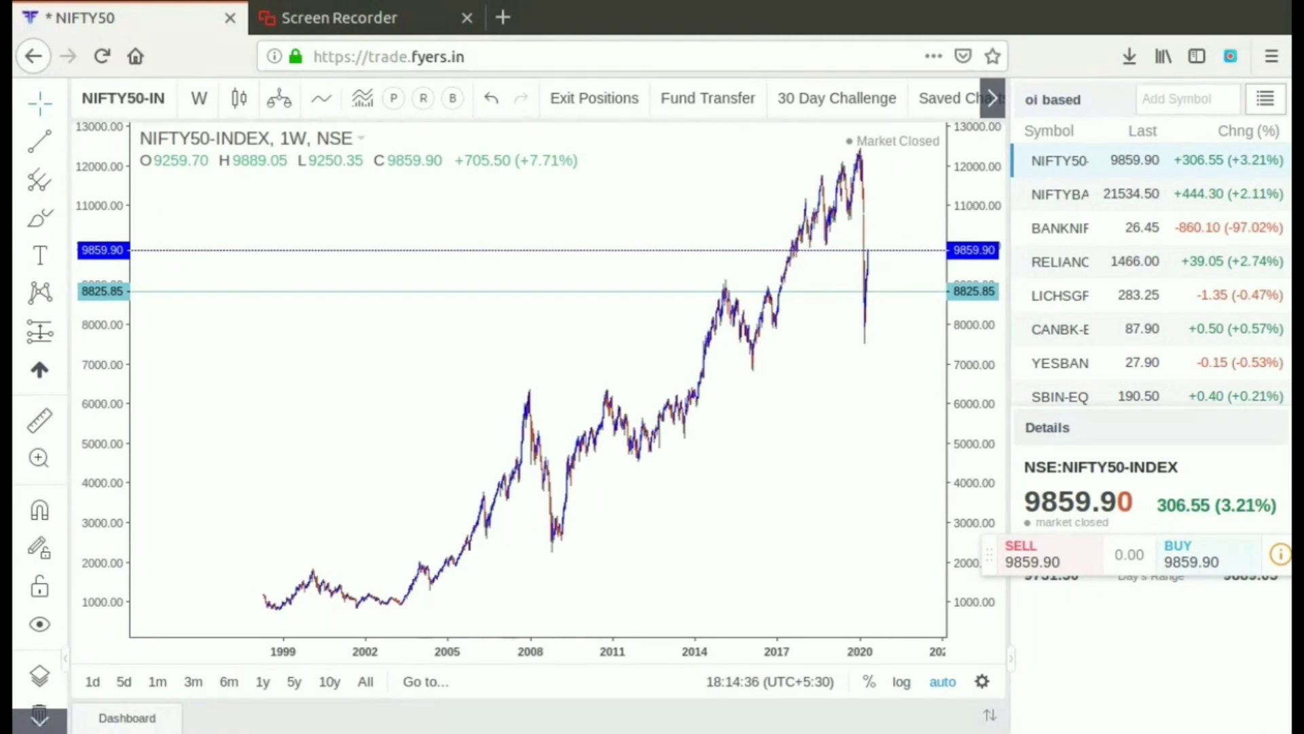
click(1265, 98)
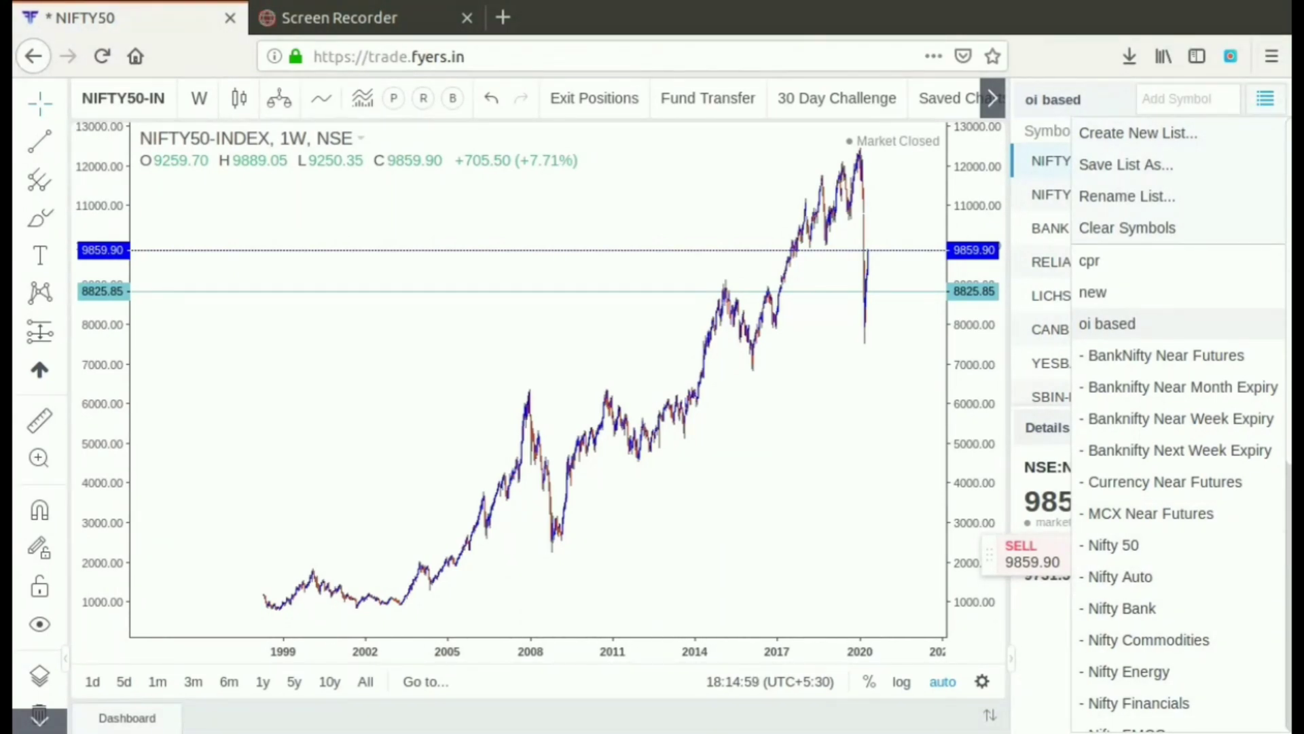
scroll(1178, 422, down, 5)
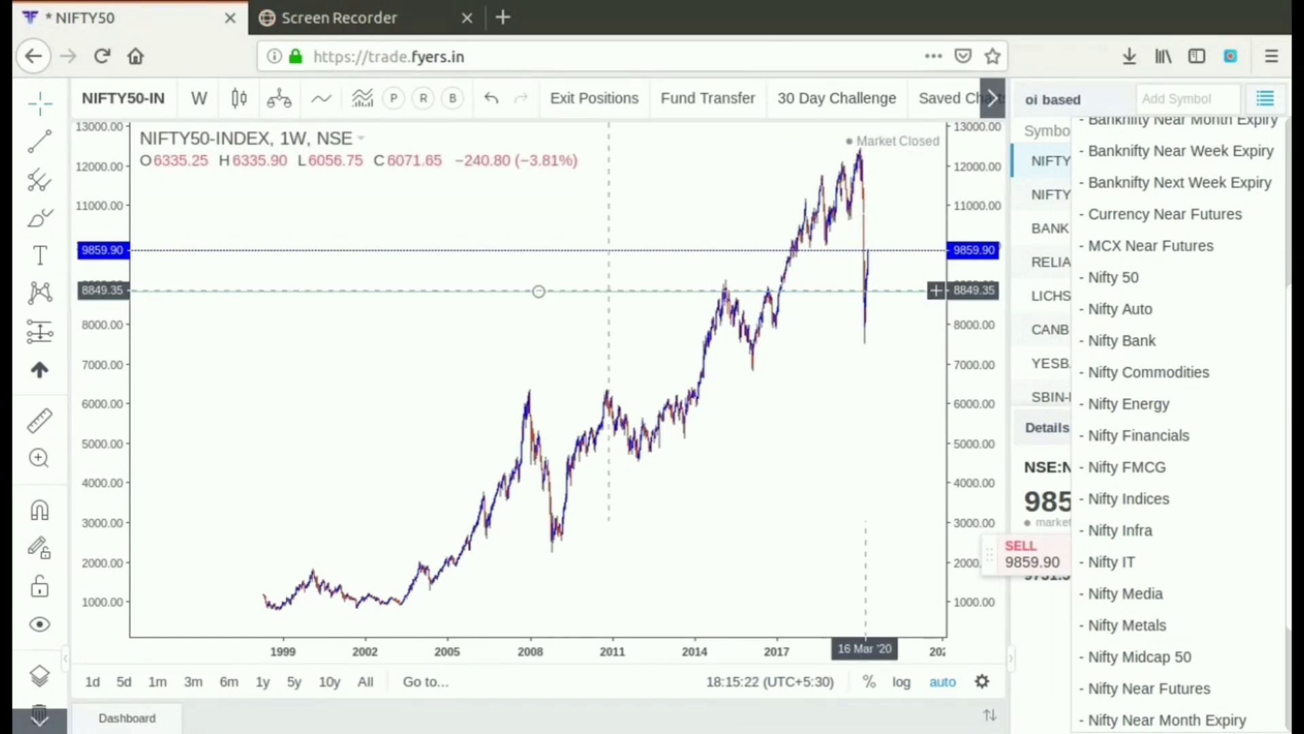
Load RELIANCE from the watchlist onto the weekly chart in place of NIFTY50.
right_click(450, 292)
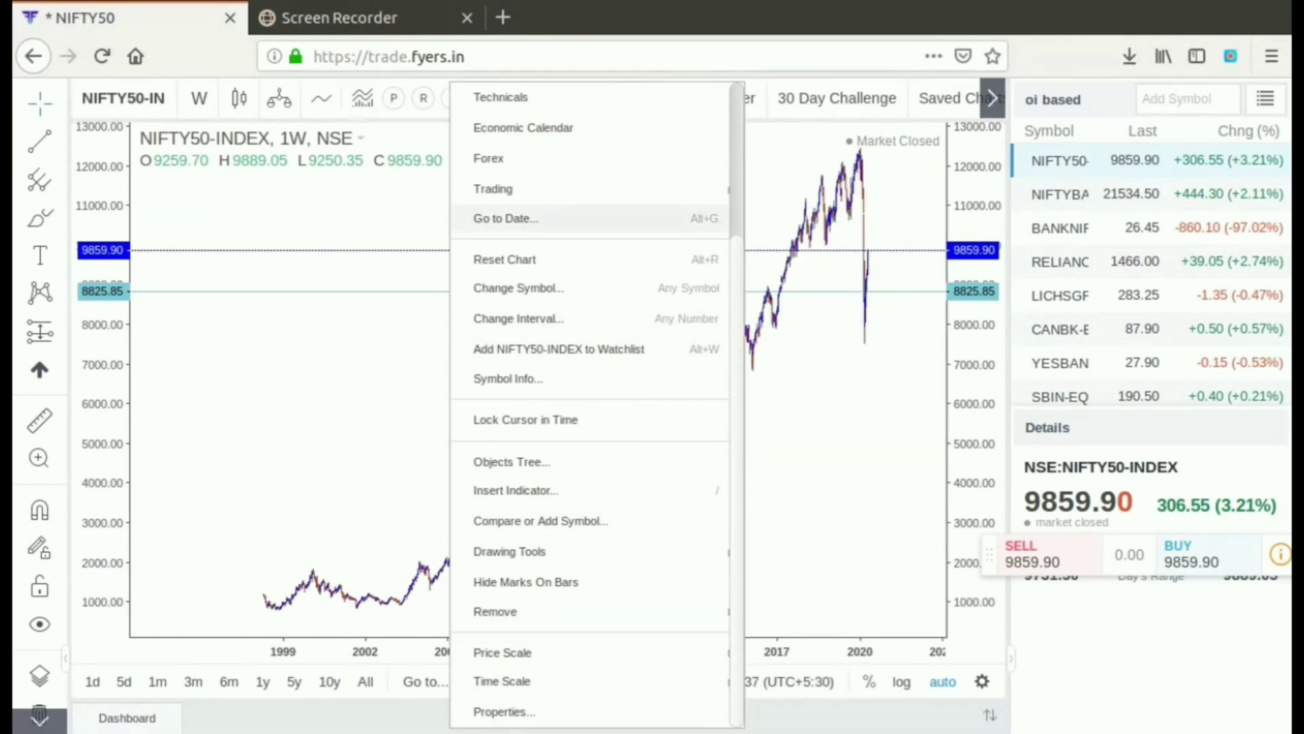
mouse_move(516, 189)
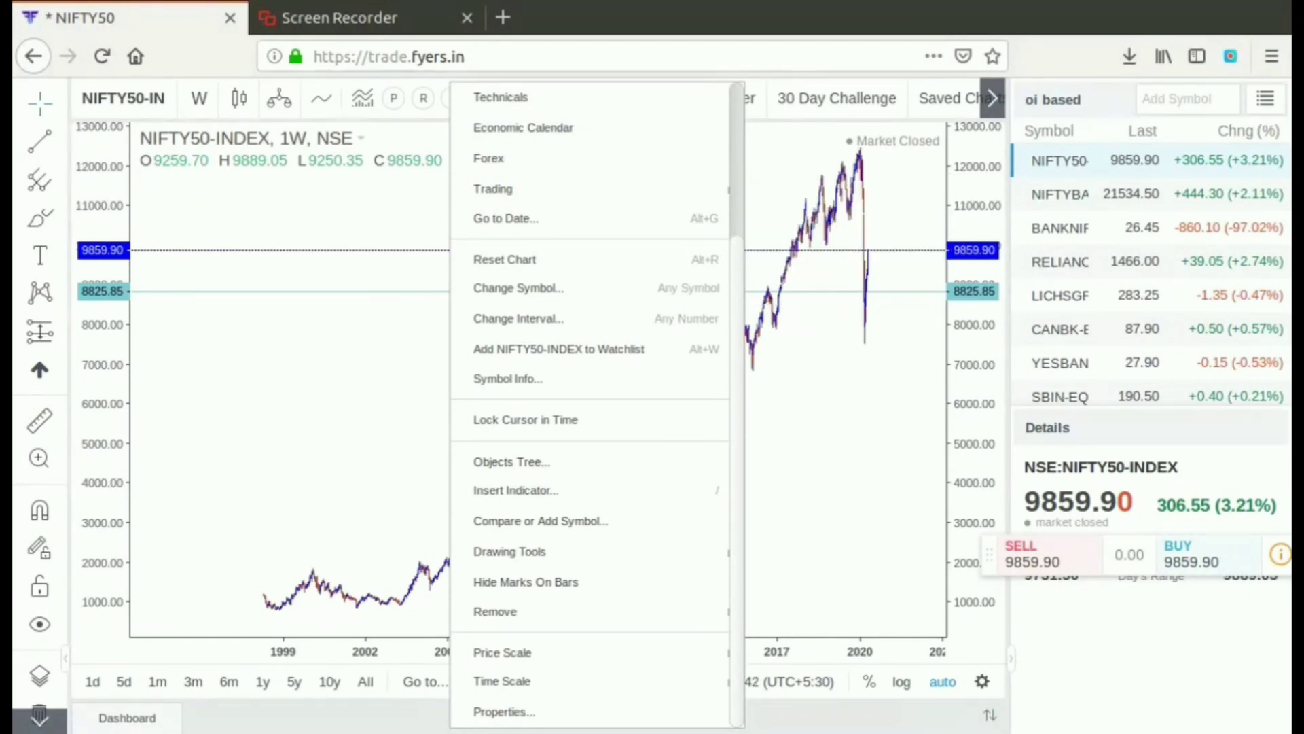
scroll(597, 404, up, 3)
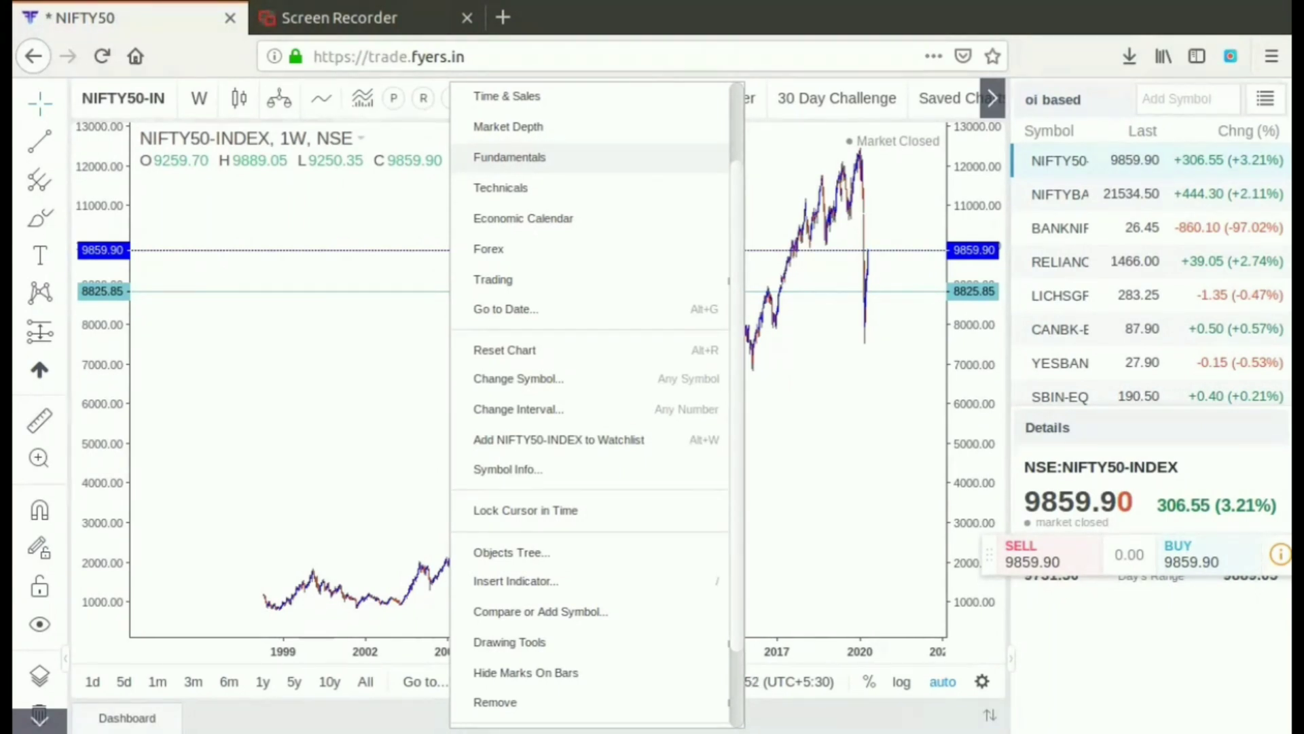
click(1087, 261)
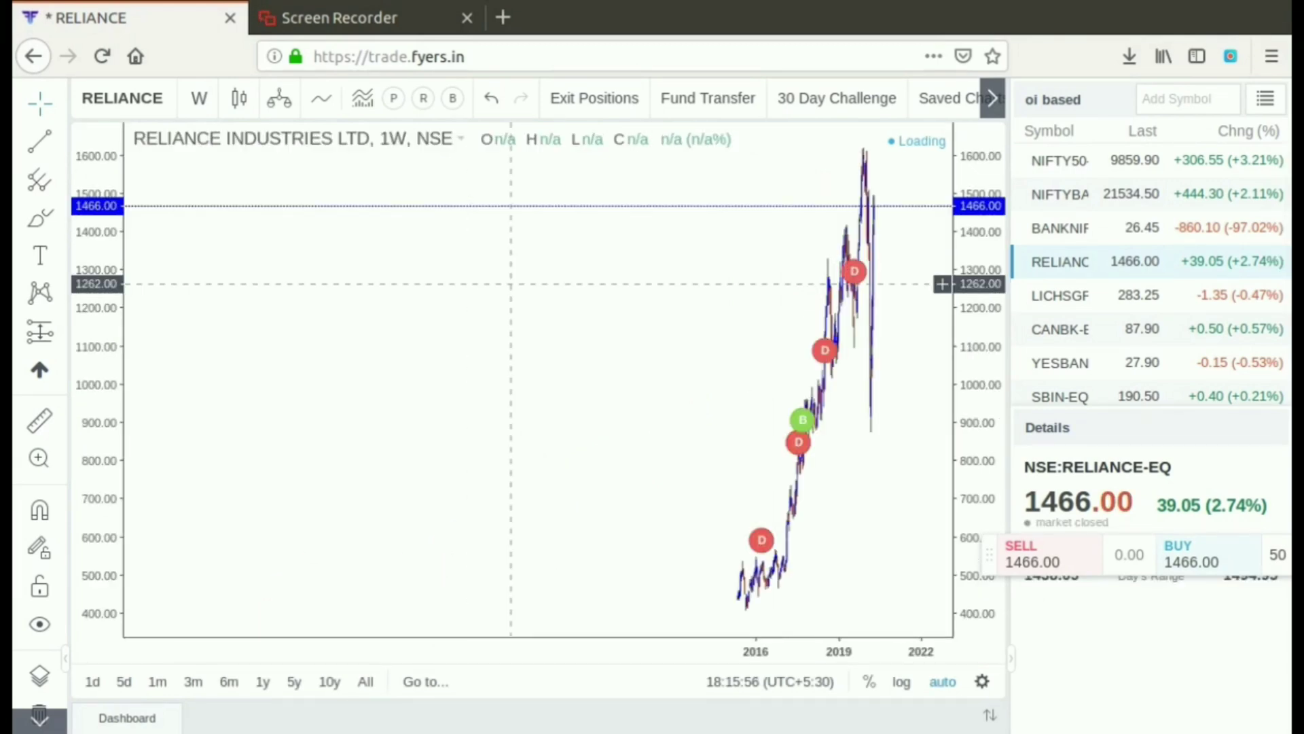
right_click(511, 283)
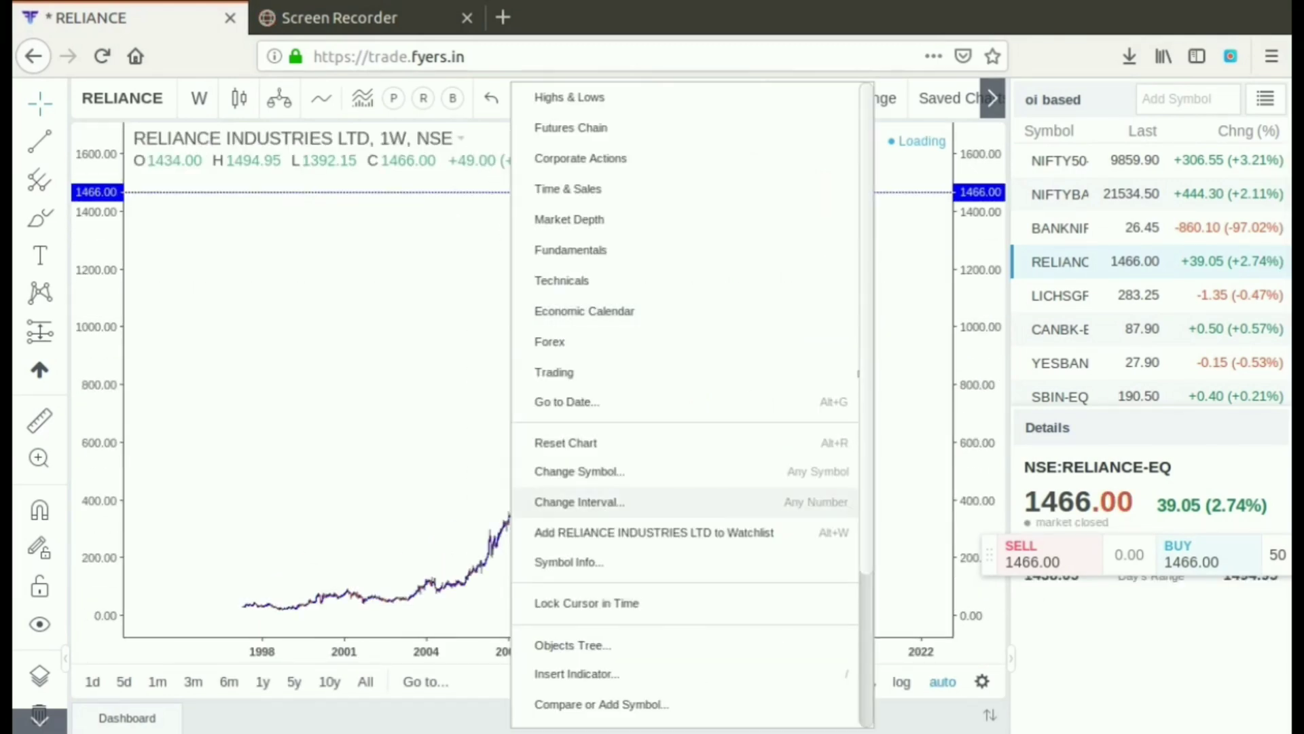
Open the Fundamentals widget page and scroll through the HDFCBANK financials and FAQ.
click(571, 250)
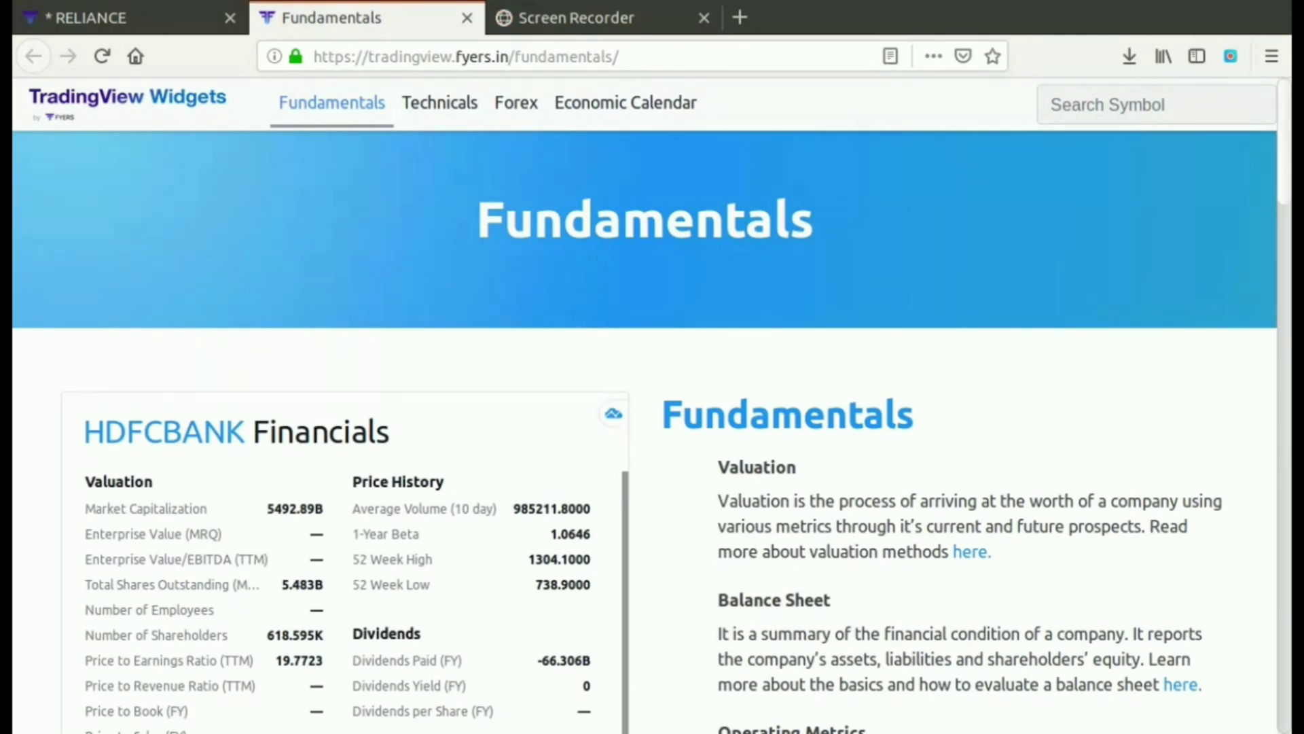
scroll(652, 434, down, 15)
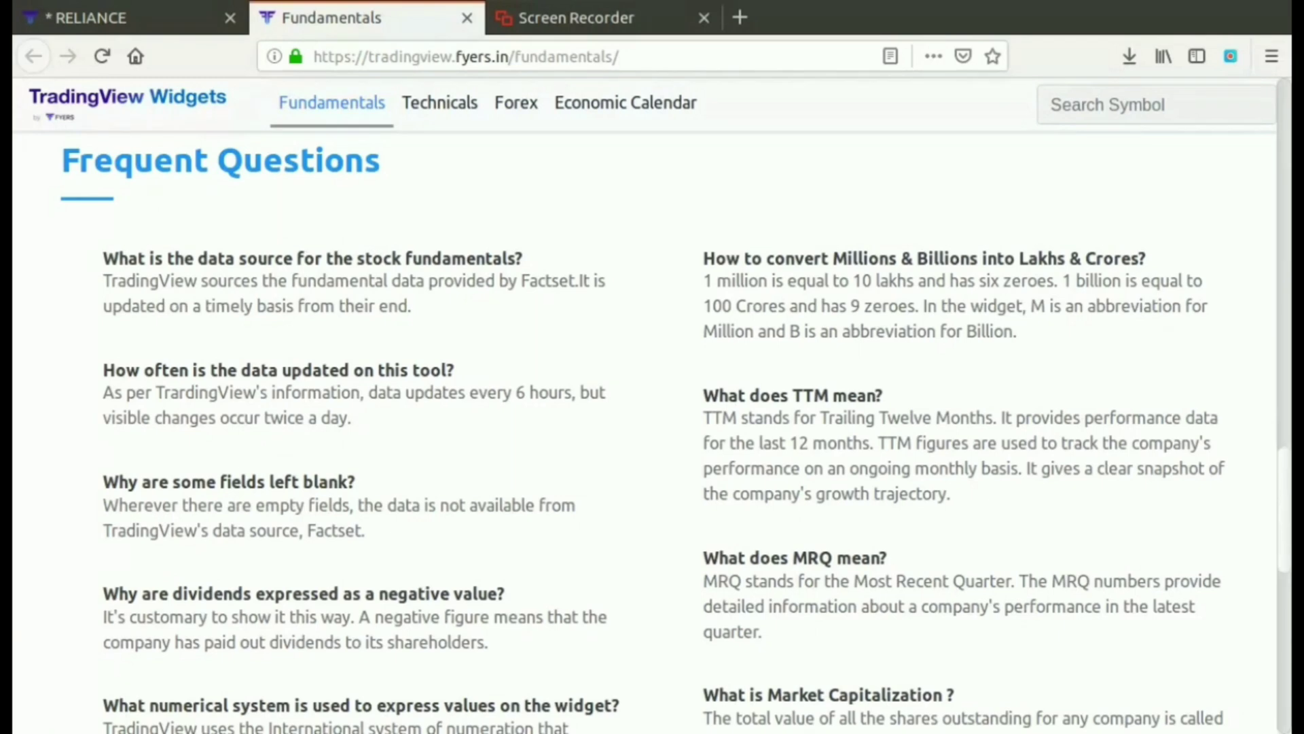
scroll(652, 435, up, 1)
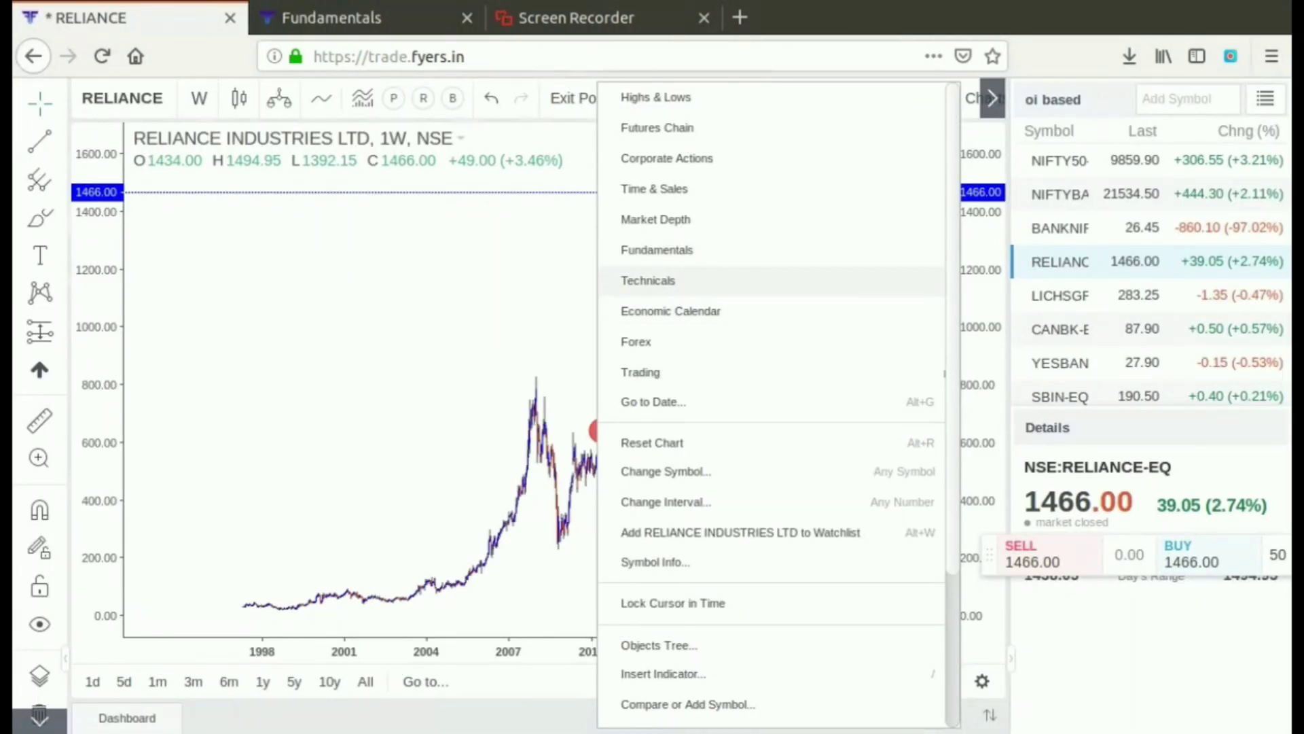
Open the Technicals widget page from the chart's context menu.
key(Return)
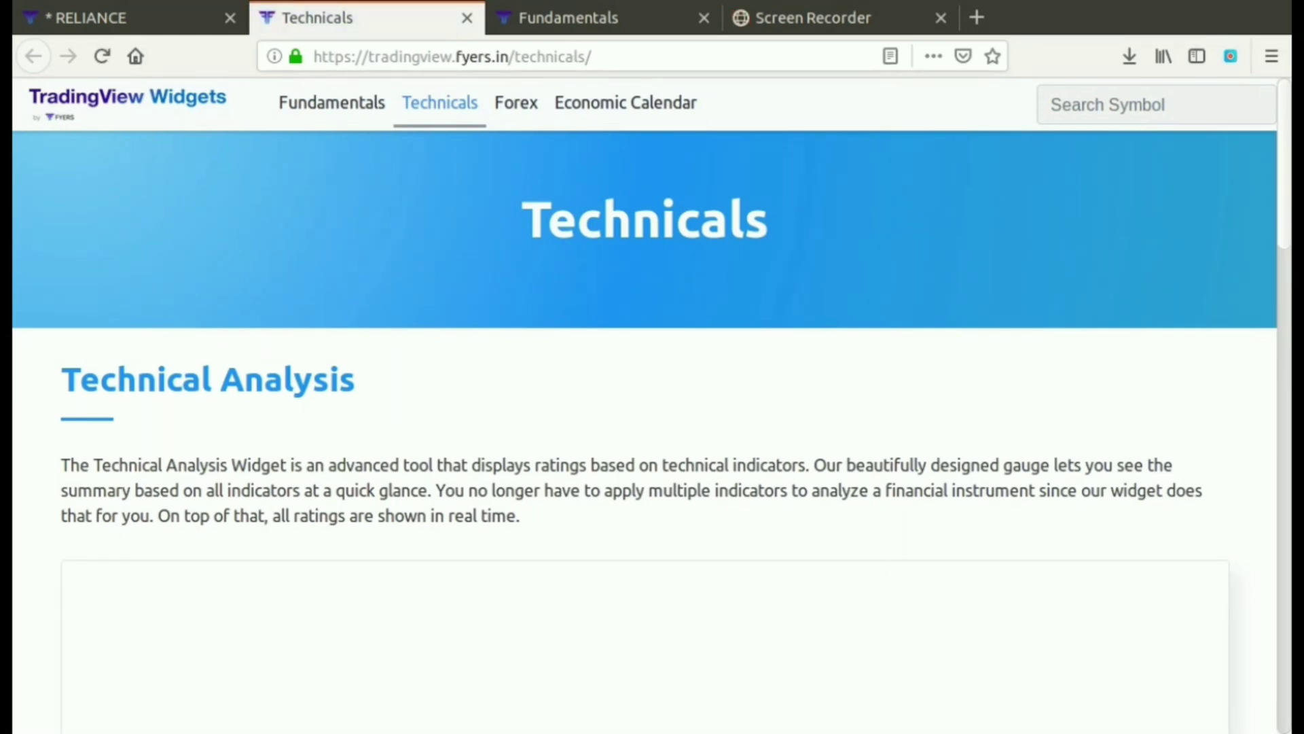
Scroll to the HDFCBANK Strong Sell gauge, then close the Technicals tab with Ctrl+W.
scroll(652, 407, down, 3)
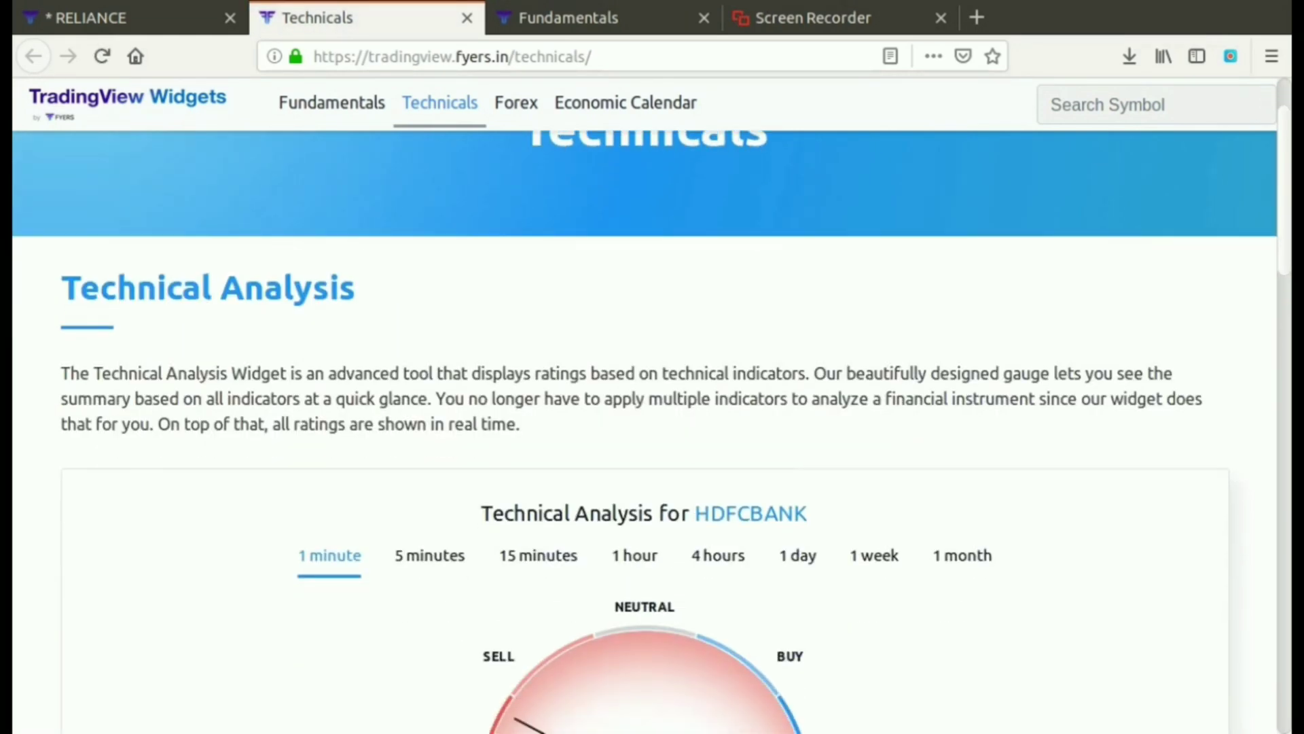
scroll(652, 408, down, 6)
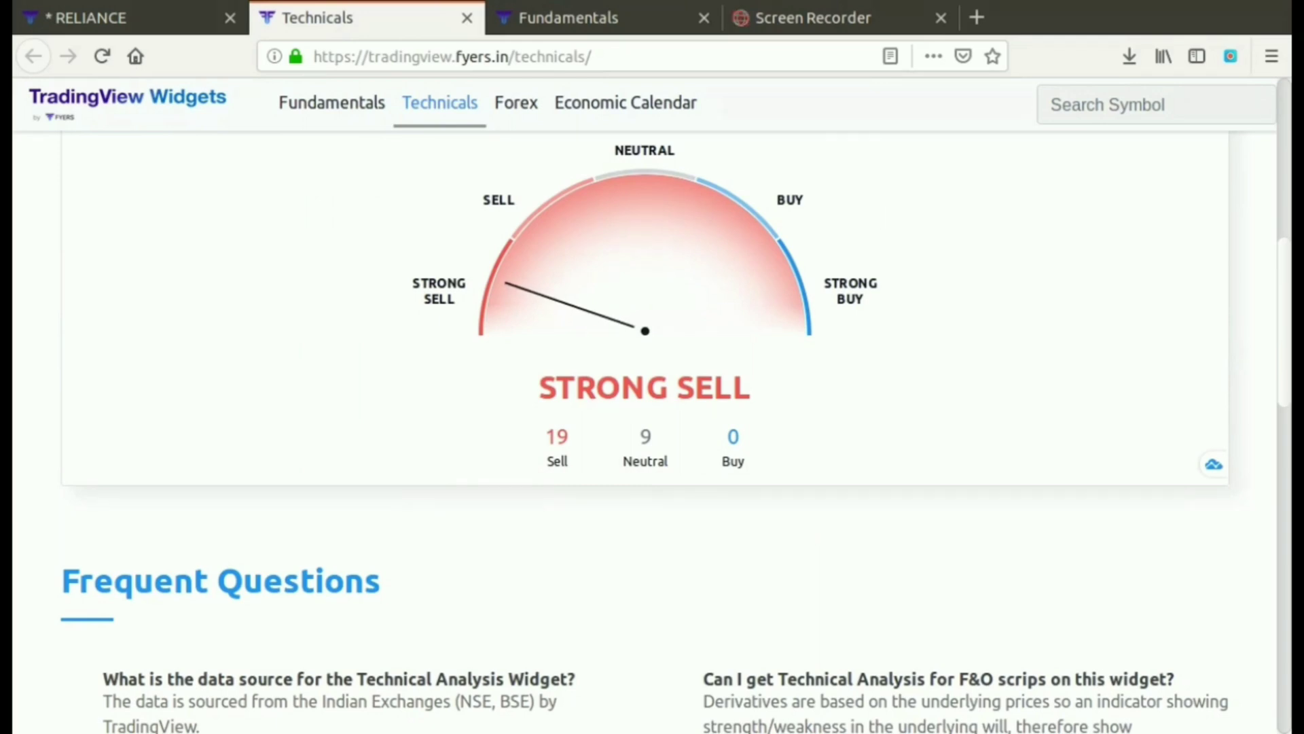
scroll(652, 408, up, 2)
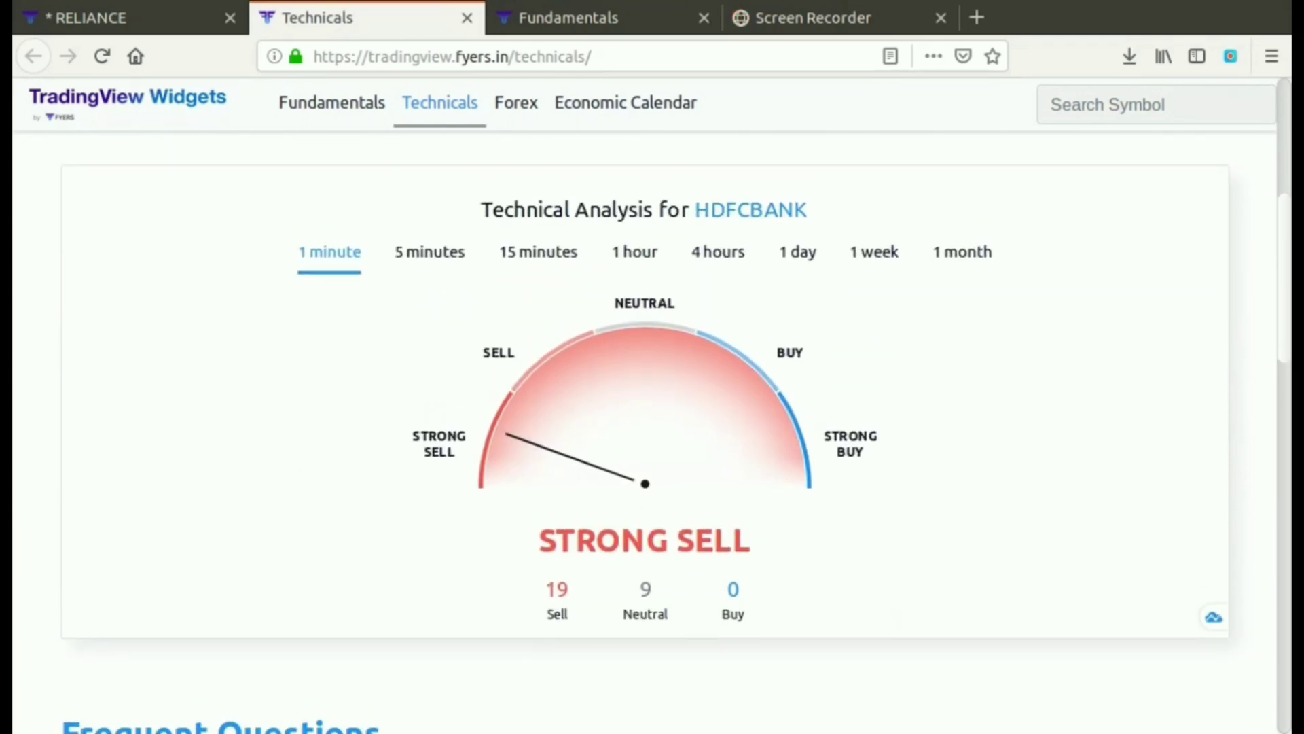
scroll(652, 408, up, 1)
scroll(652, 407, down, 1)
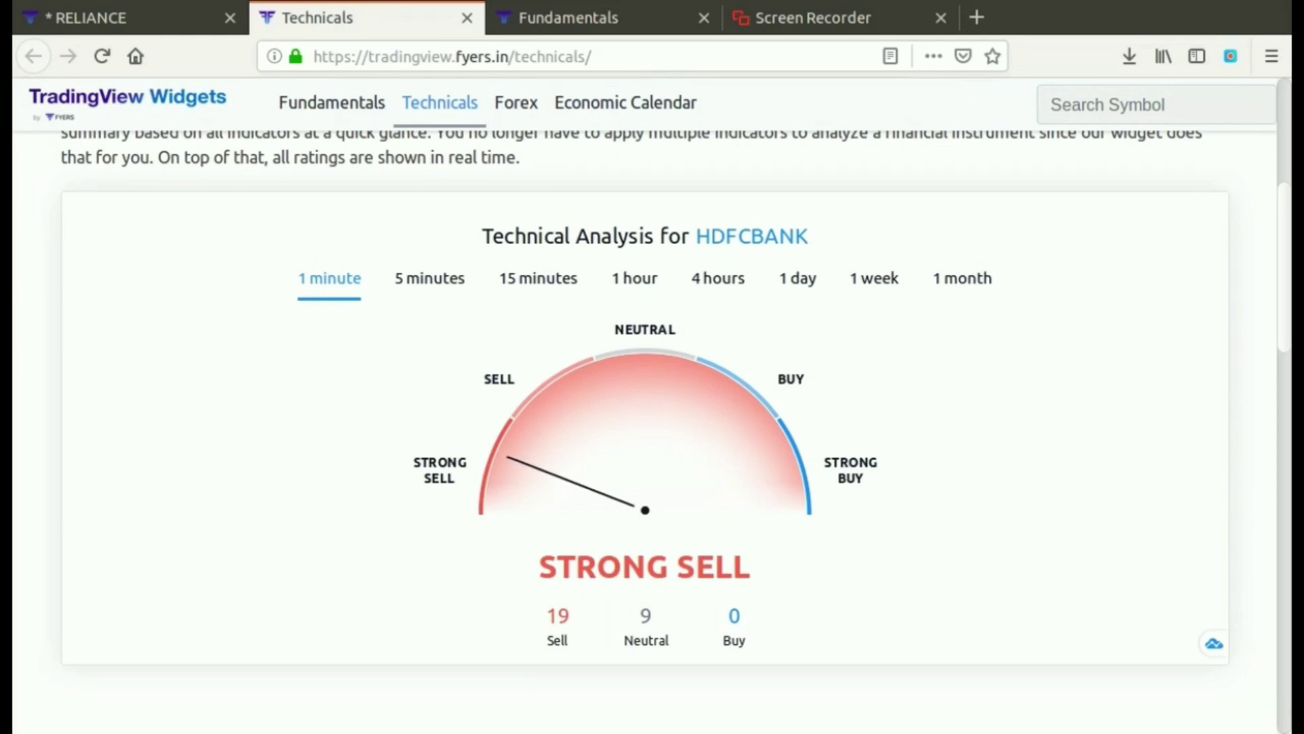
key(ctrl+w)
right_click(542, 309)
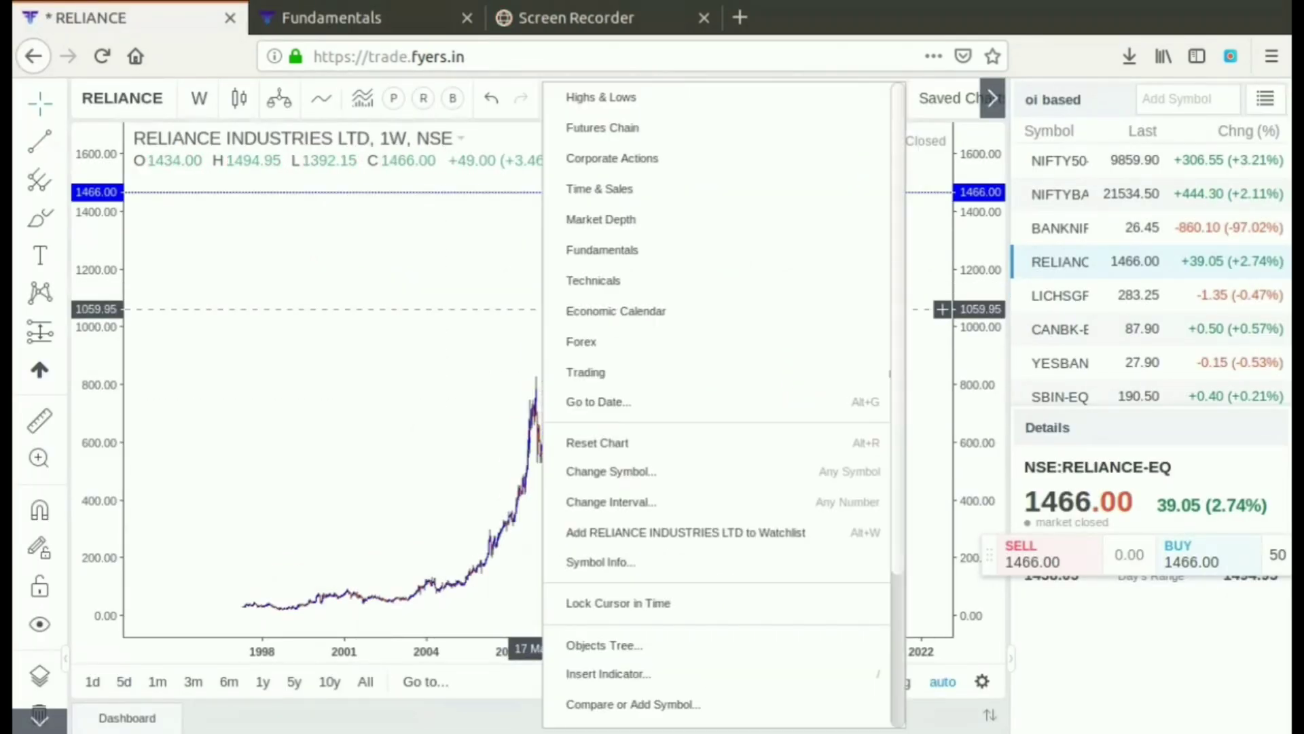
Dismiss the chart's context menu and check the Screen Recorder tab.
mouse_move(611, 373)
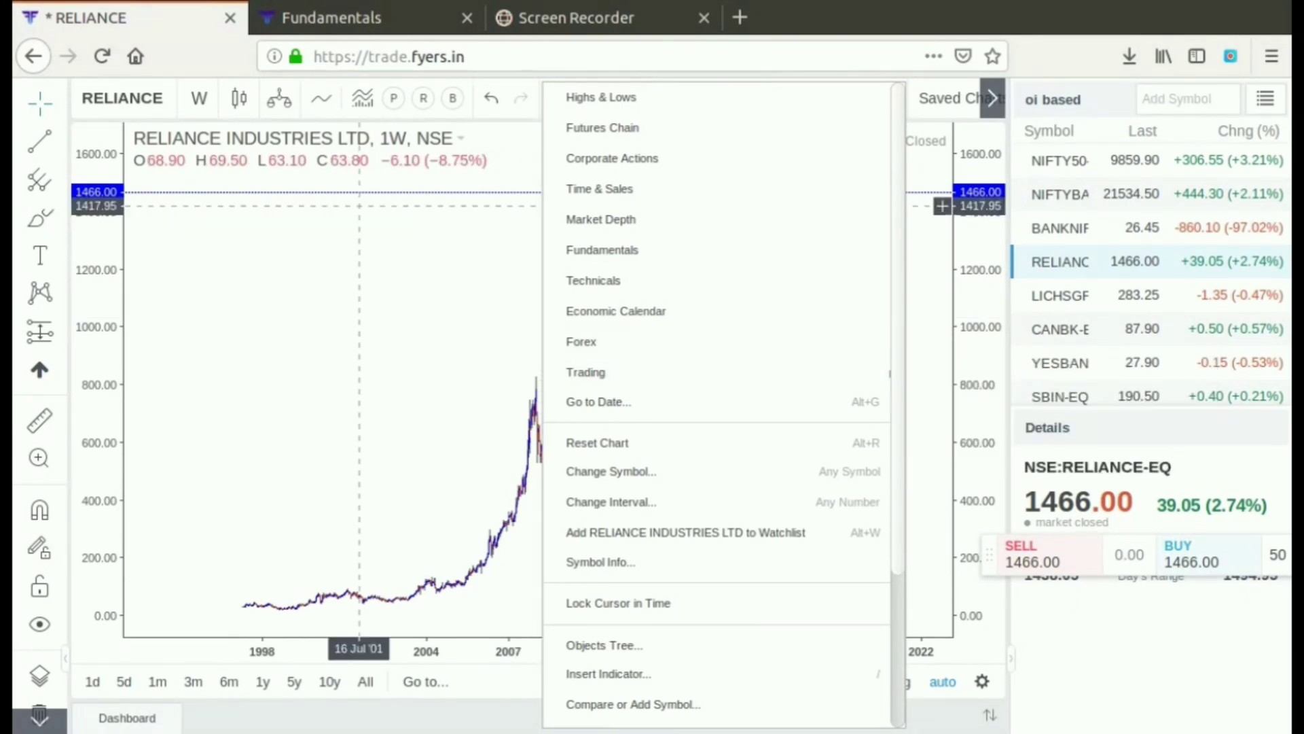
click(351, 378)
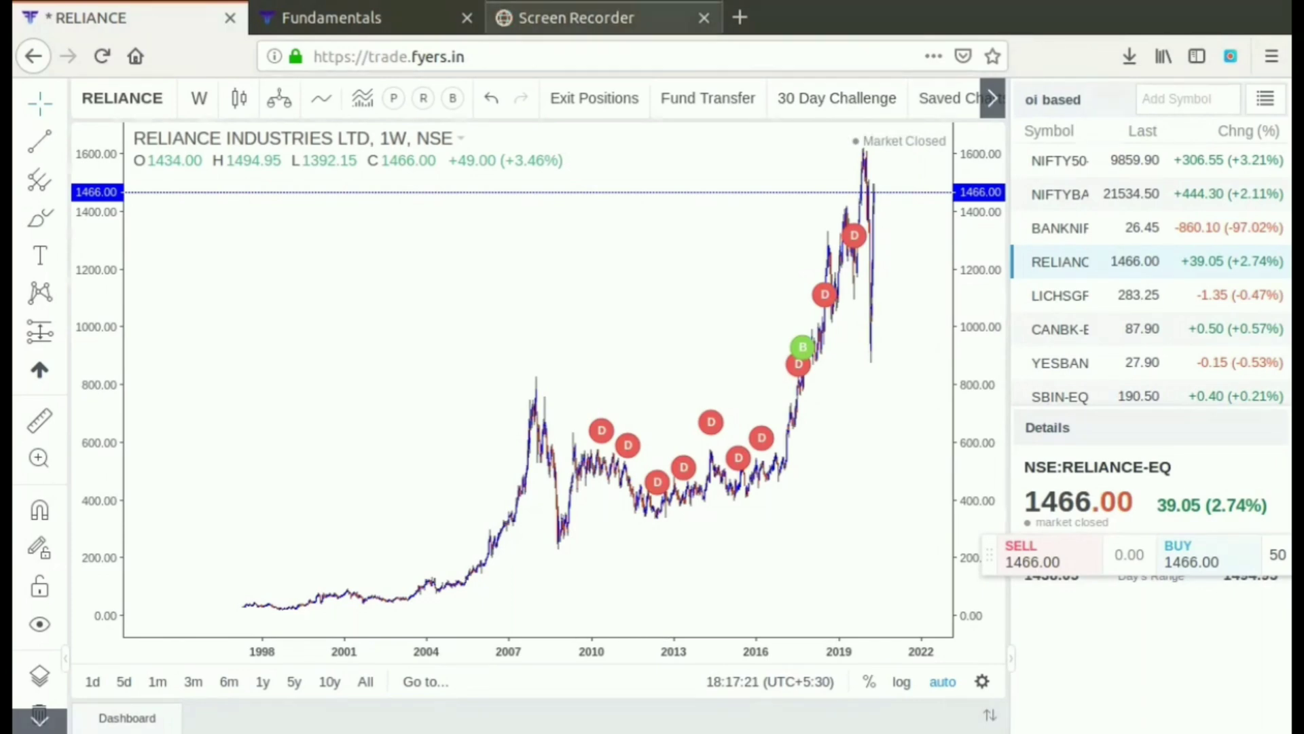
click(584, 18)
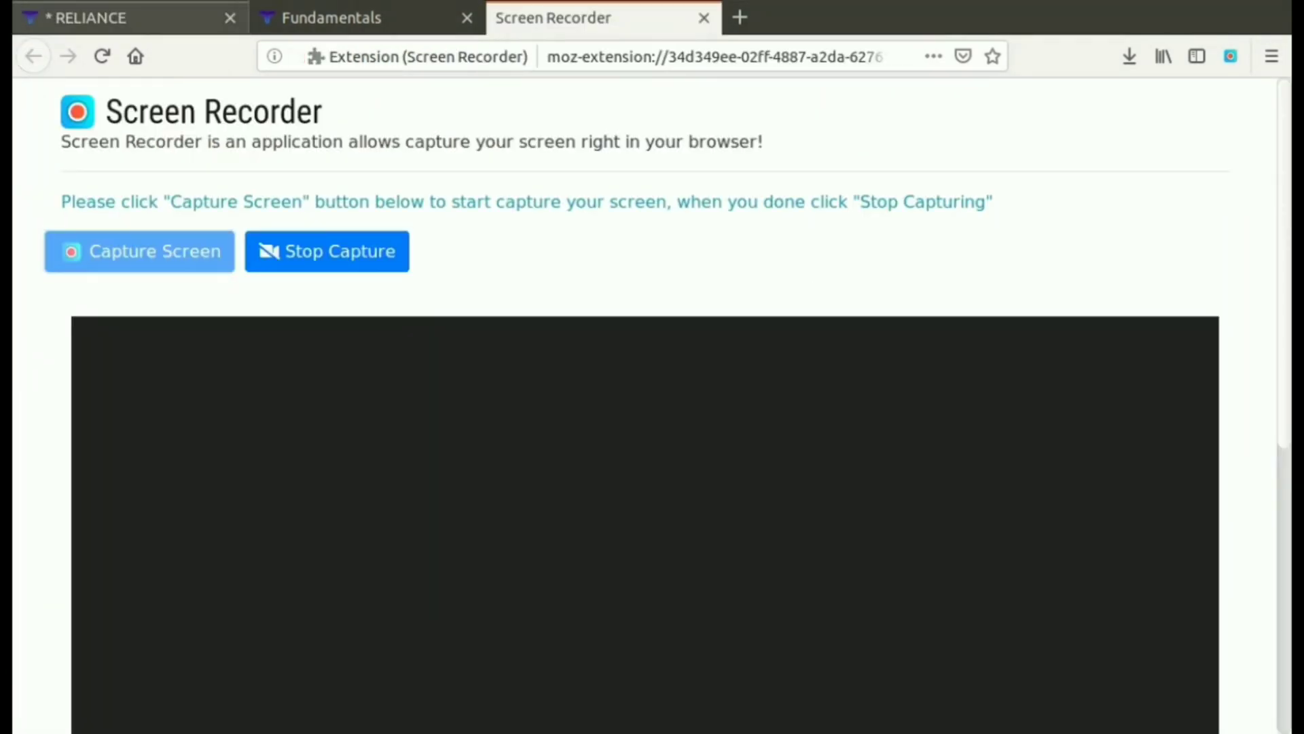
key(ctrl+1)
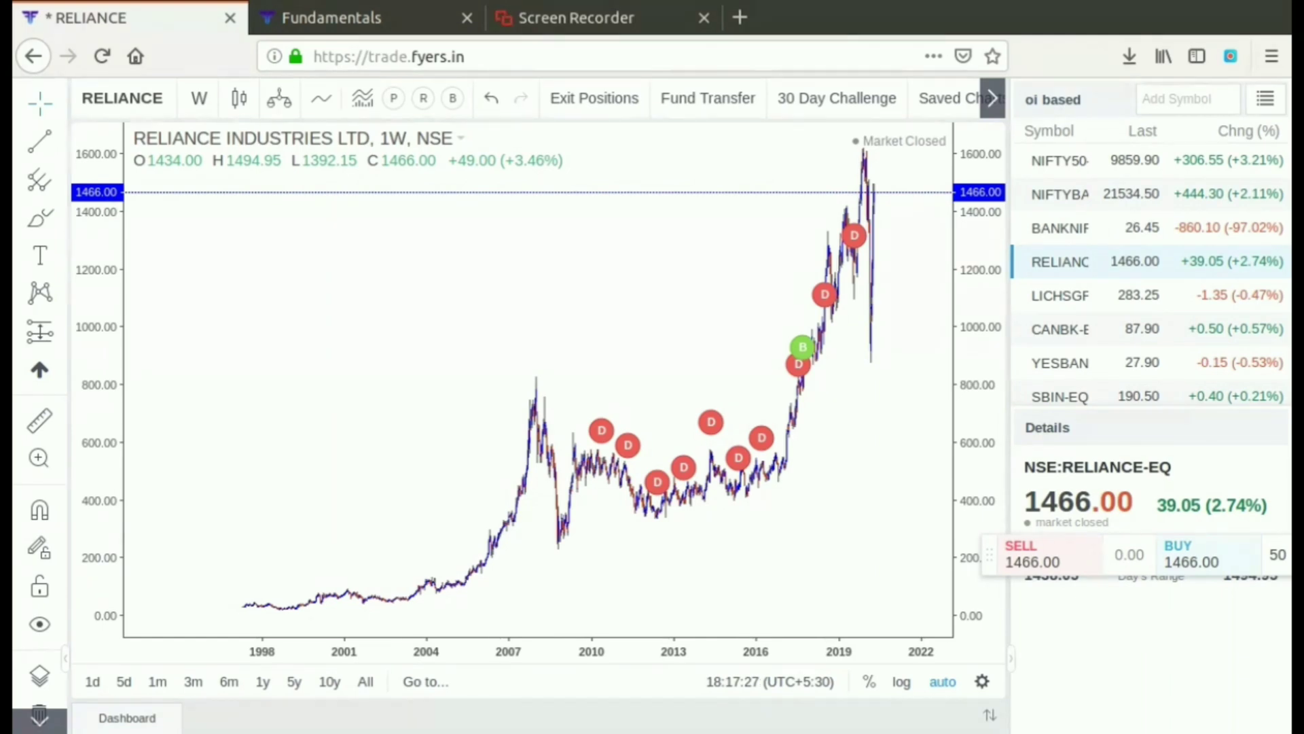